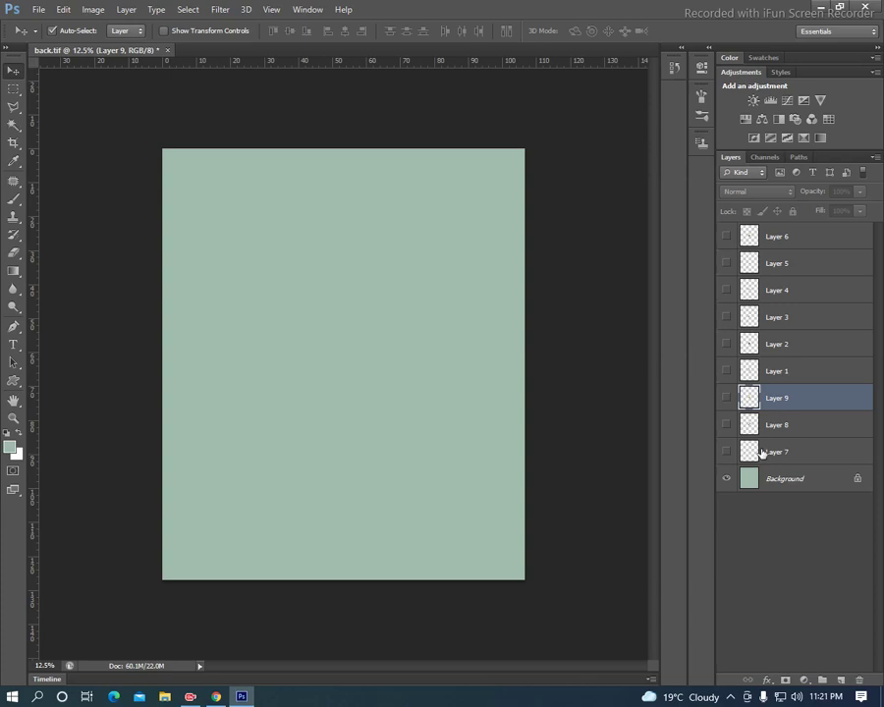
Step: Preview the layer artwork, leaving only the small flower-stem motif (Layer 5) visible
left_click(727, 451)
left_click(728, 452)
left_click(727, 238)
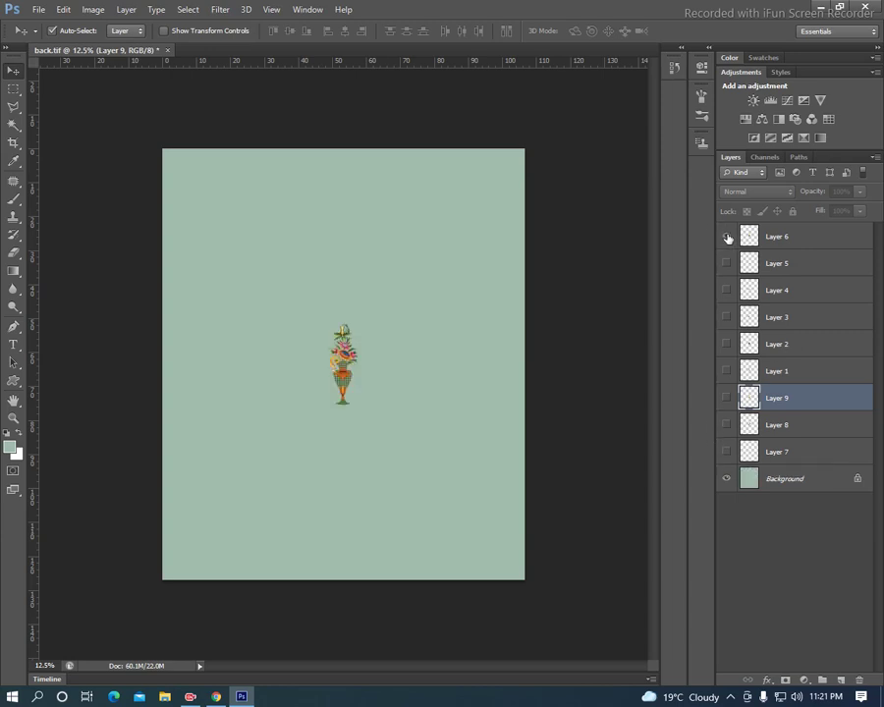
left_click(728, 237)
left_click(728, 238)
left_click(728, 239)
left_click(728, 261)
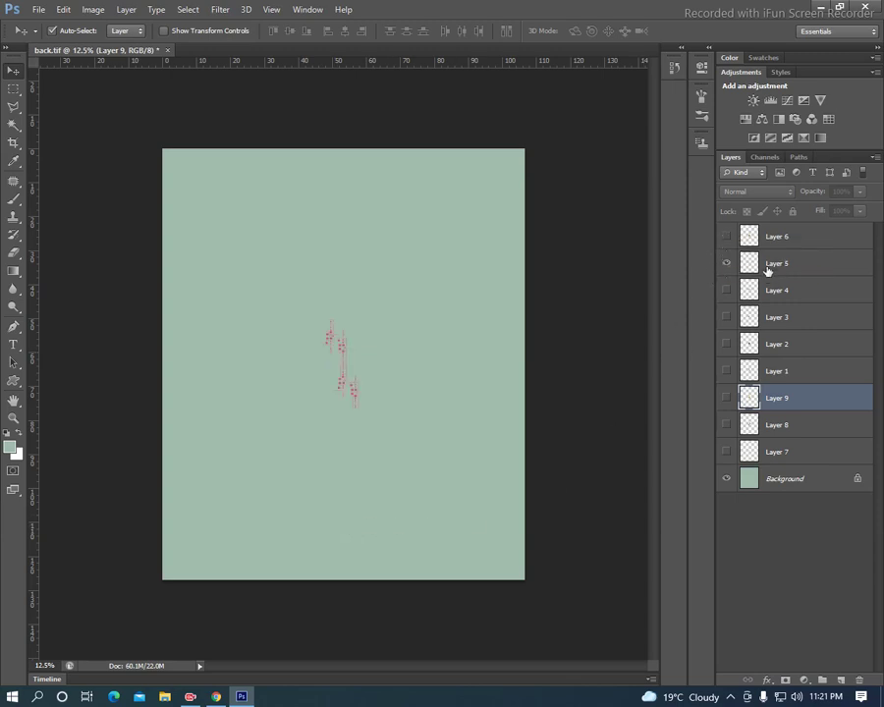
Step: Load the flower-stem motif as a selection and fill it with solid black
left_click(772, 265)
left_click(748, 263, "ctrl")
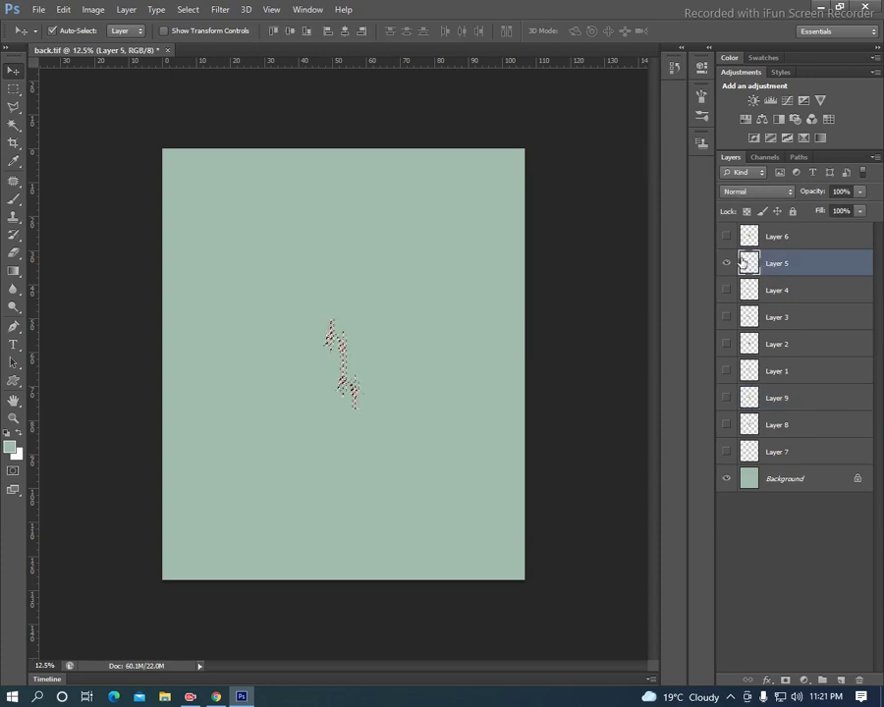
left_click(7, 435)
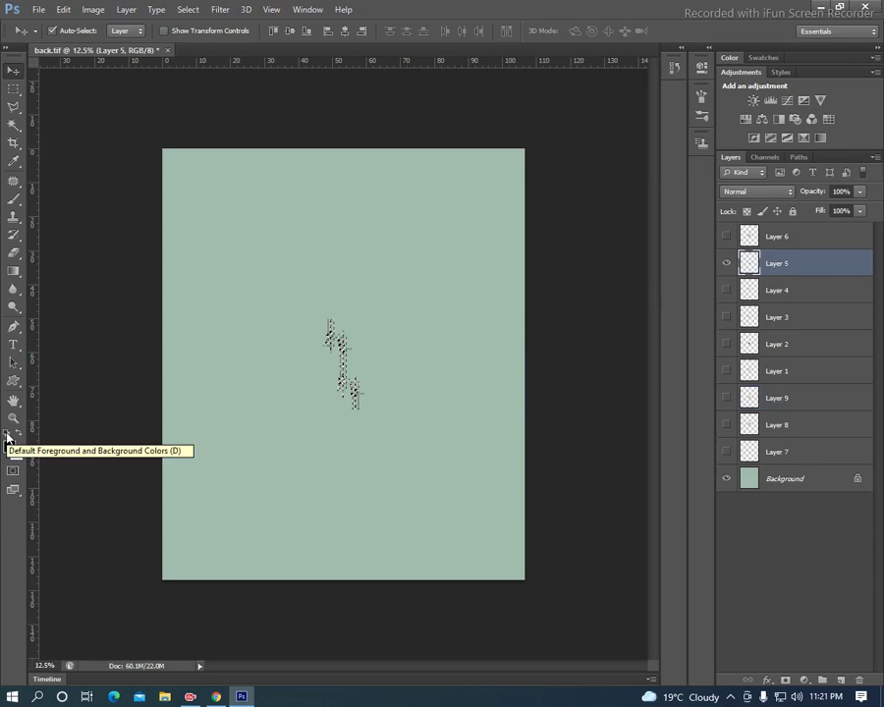
key("alt+BackSpace")
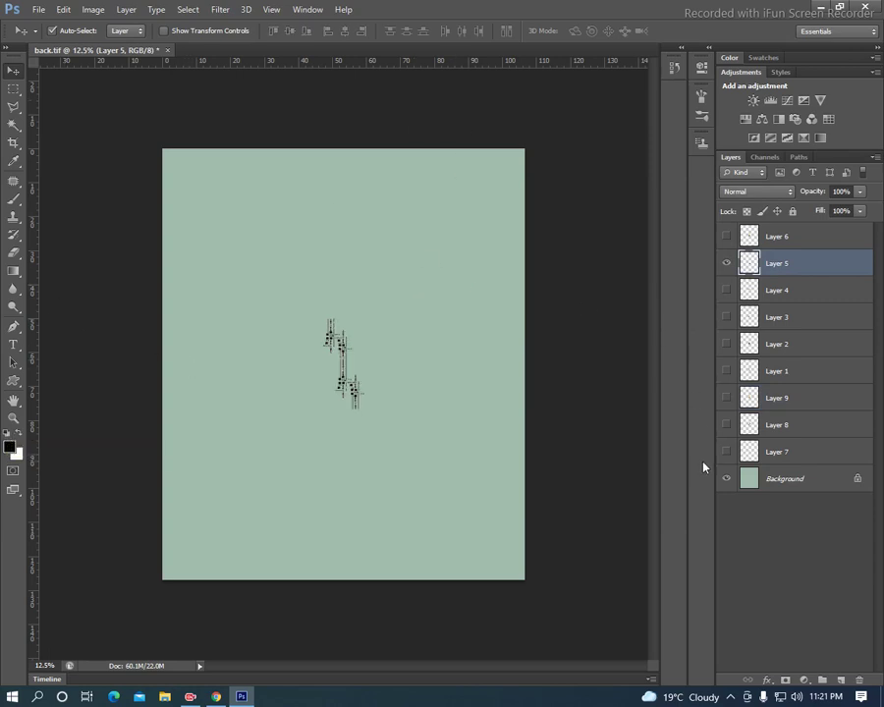
Step: Create a new layer and set the foreground colour to dark navy #232a71
key("ctrl+shift+n")
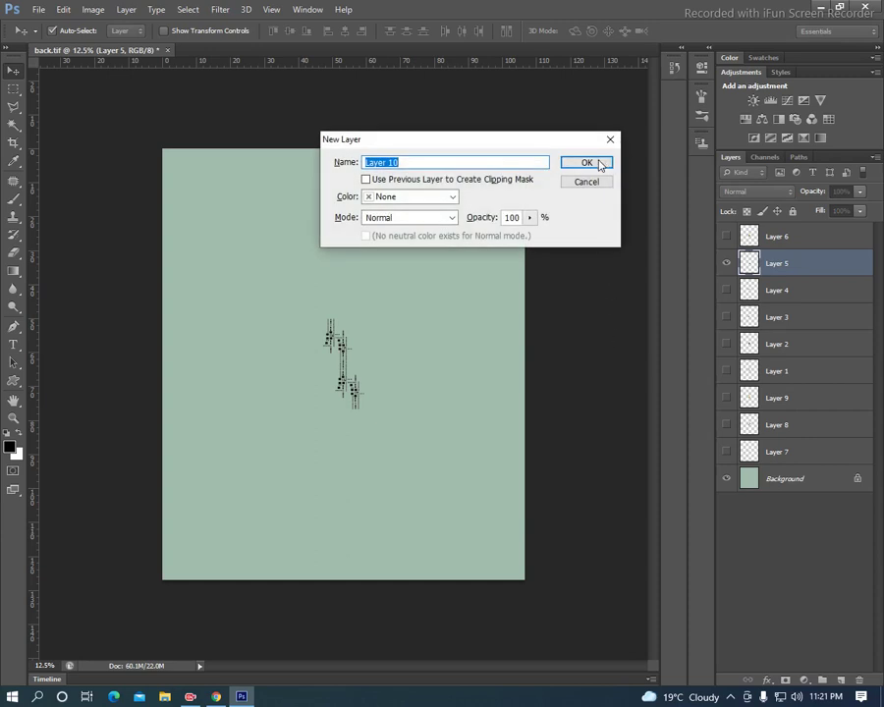
left_click(593, 164)
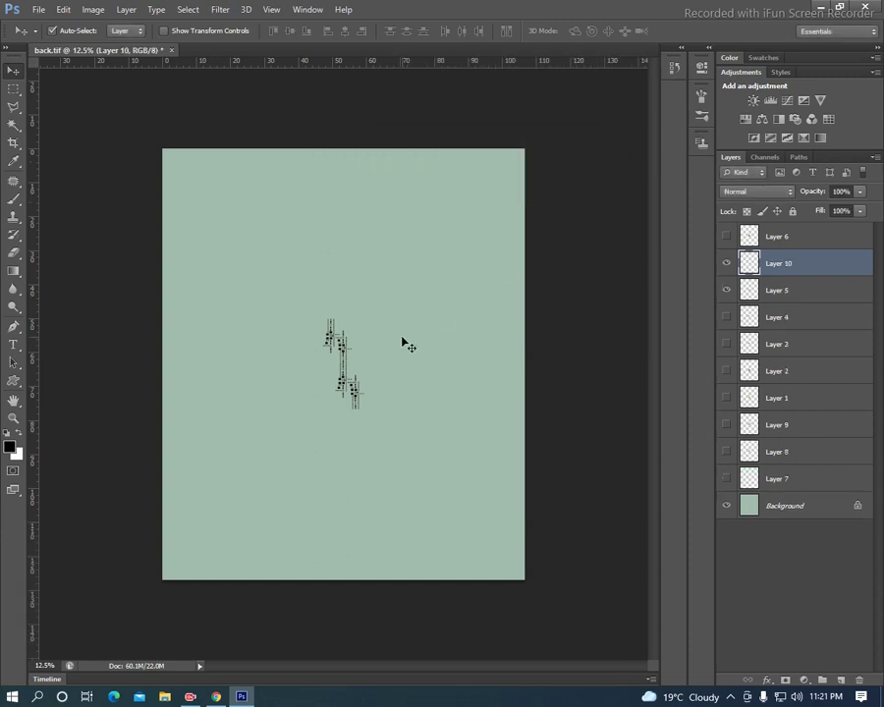
left_click(10, 447)
left_click(767, 154)
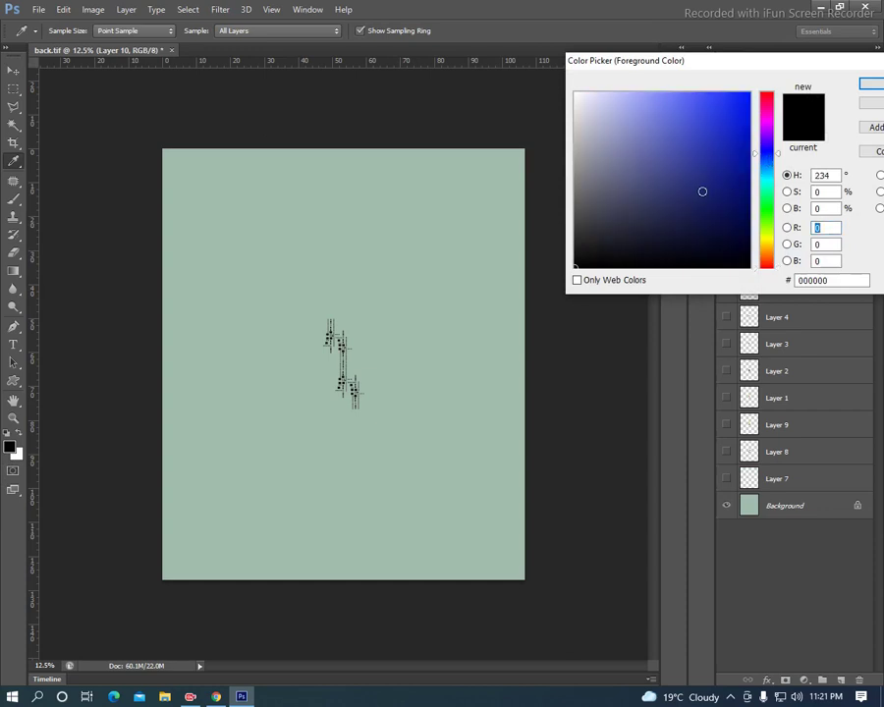
left_click(695, 190)
left_click(871, 83)
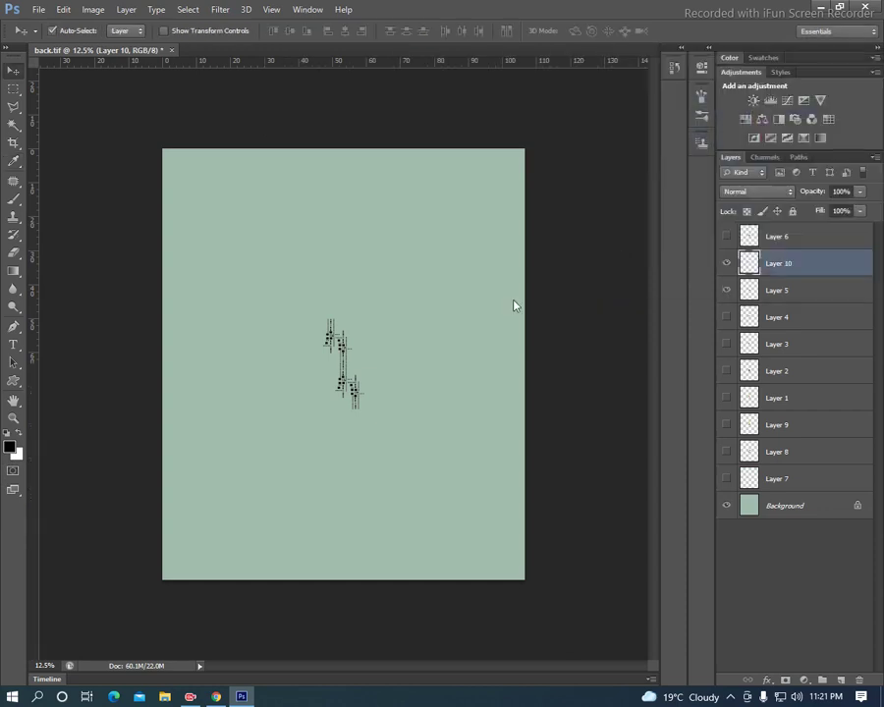
Step: Fill a thin navy band from the motif to the right edge, then duplicate the stripe layer
key("m")
left_click_drag(341, 339, 532, 335)
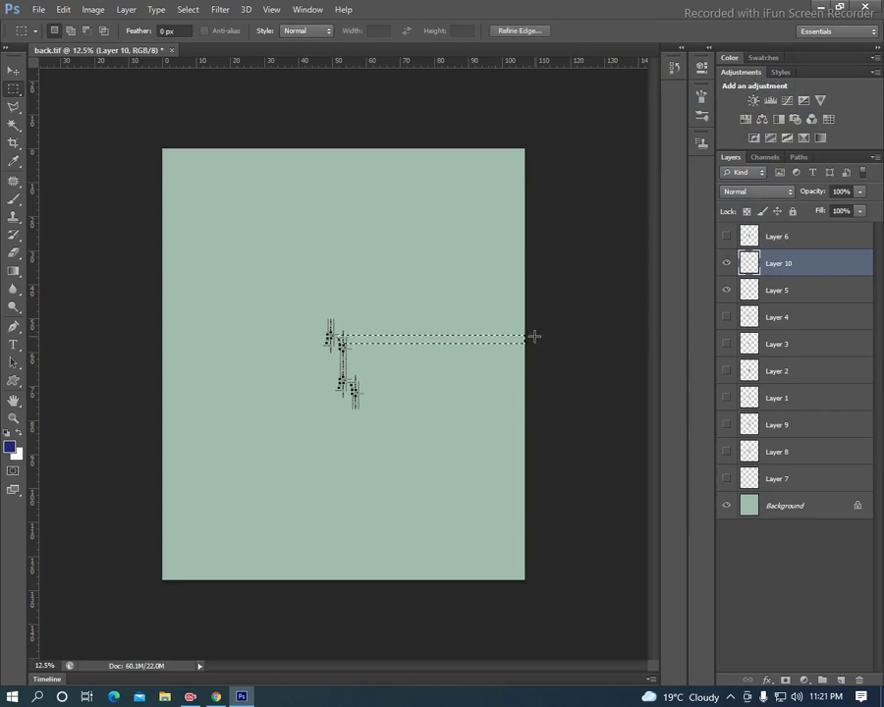
key("alt+BackSpace")
key("d")
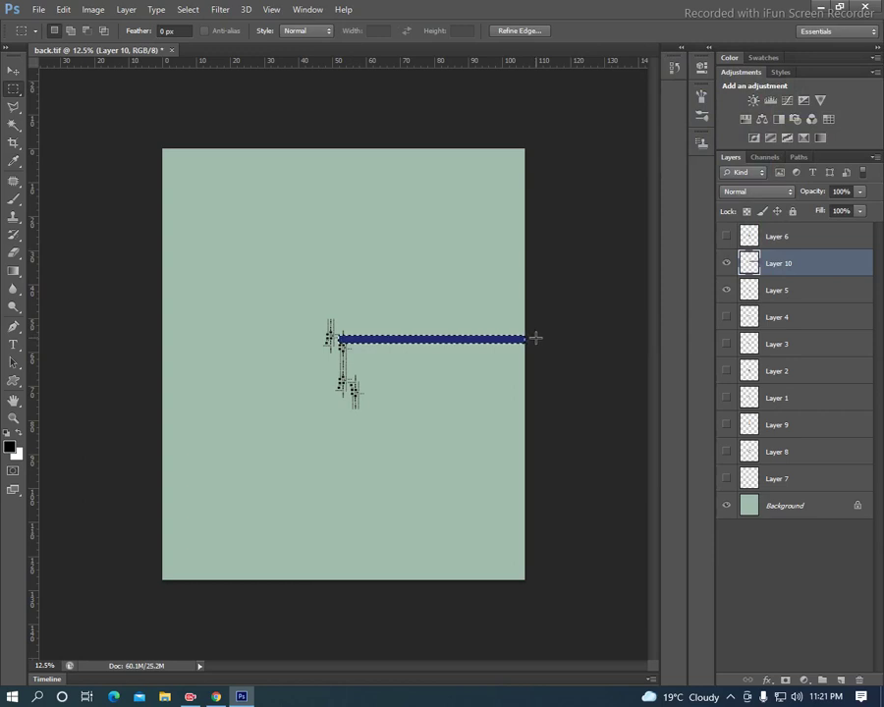
key("ctrl+d")
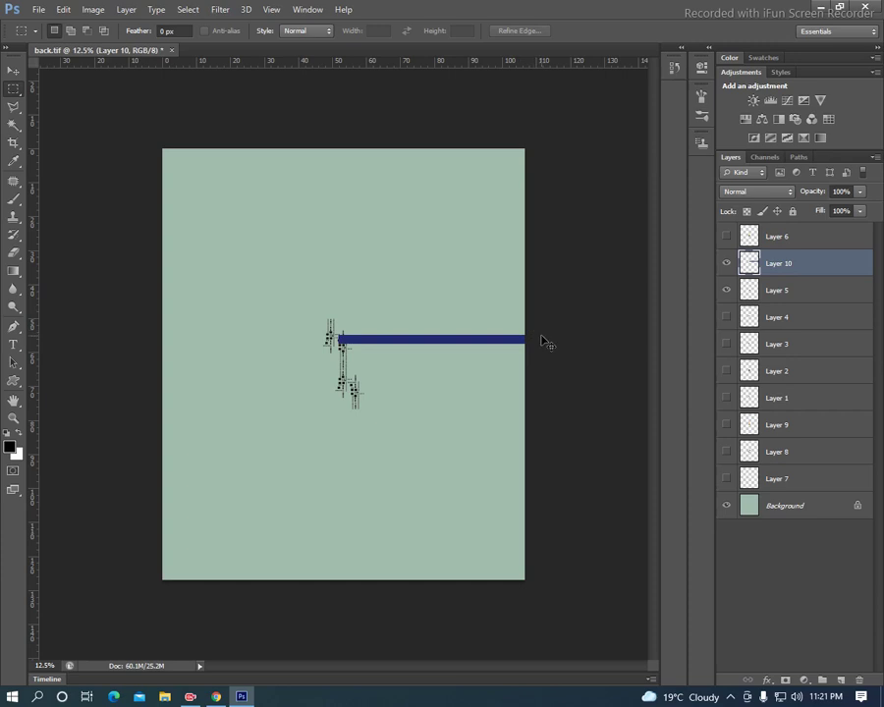
key("ctrl+j")
key("v")
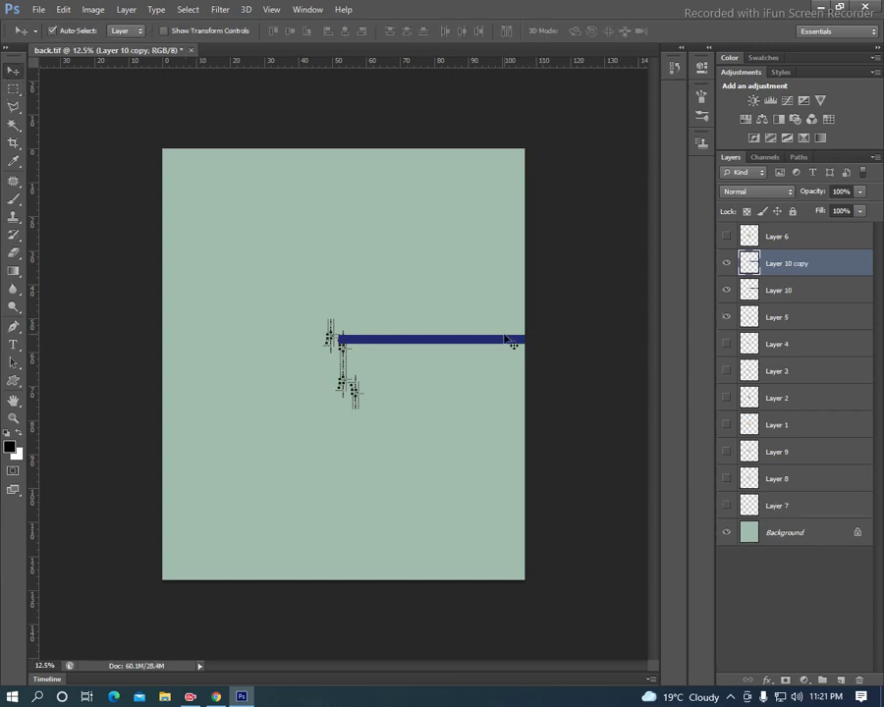
Step: Fill the stripe copy with light grey-pink #e0d7d7, nudge it up, and place it beneath the navy layer
left_click(749, 263, "ctrl")
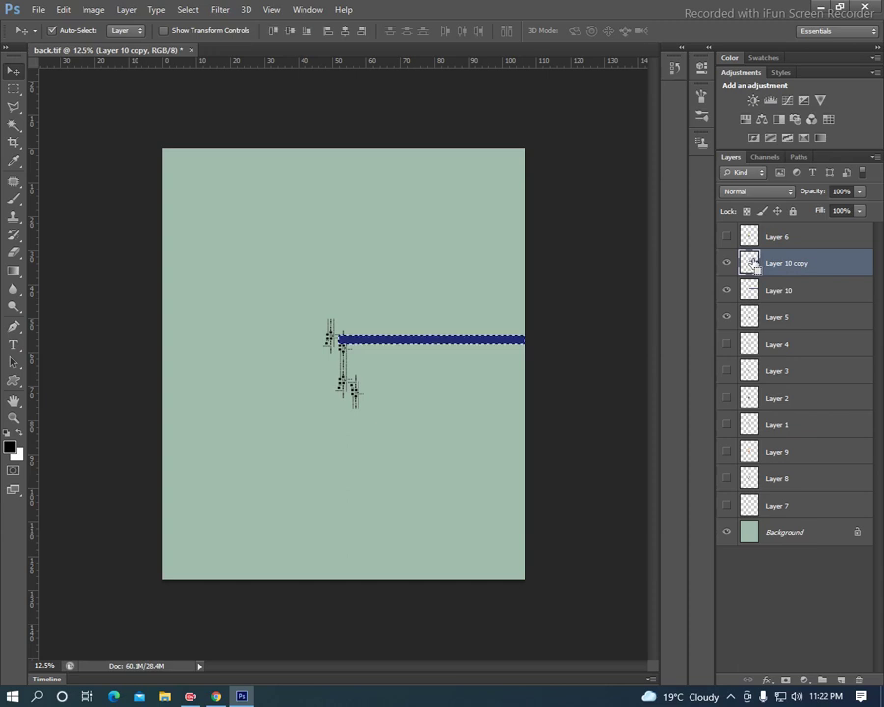
left_click(9, 447)
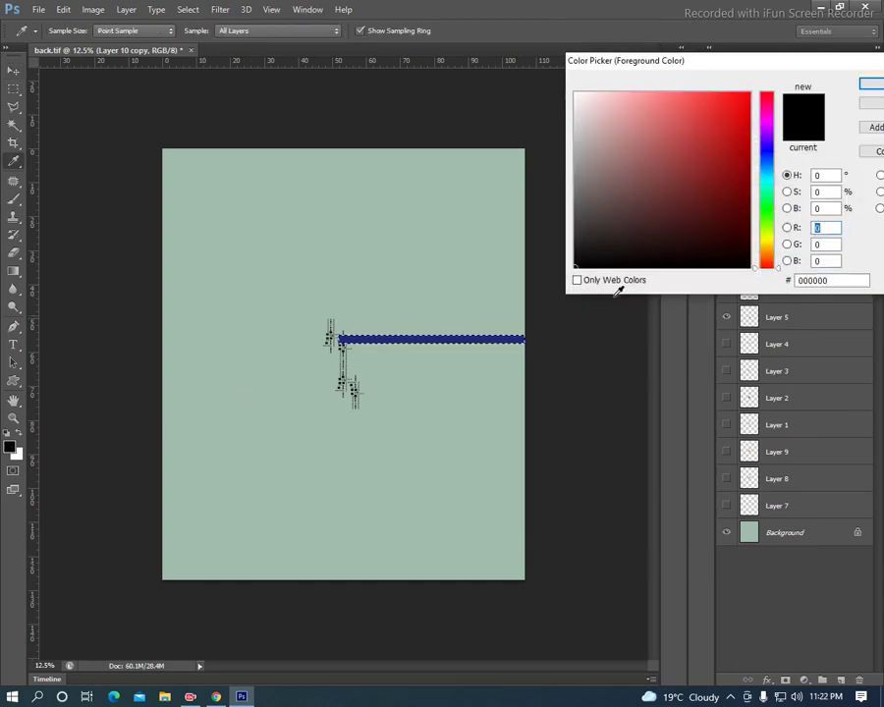
left_click(580, 113)
left_click(866, 85)
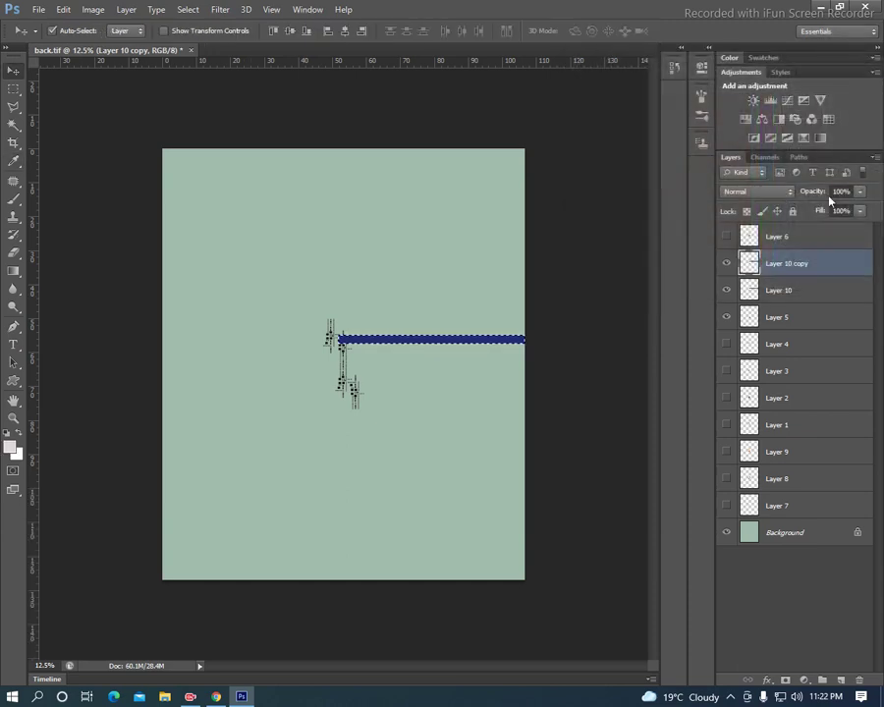
key("alt+BackSpace")
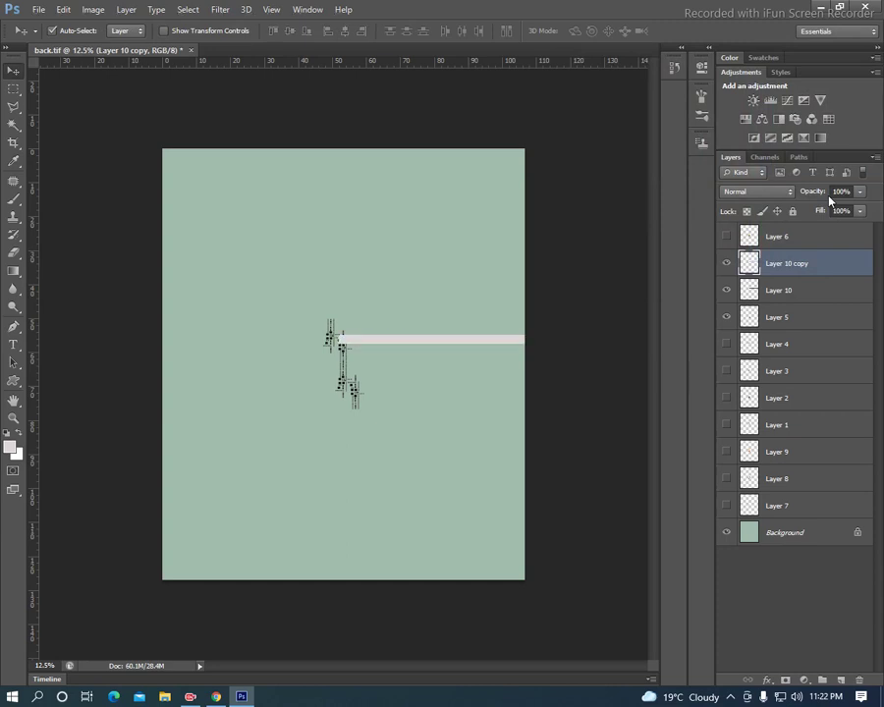
key("Up")
key("Up")
key("Up")
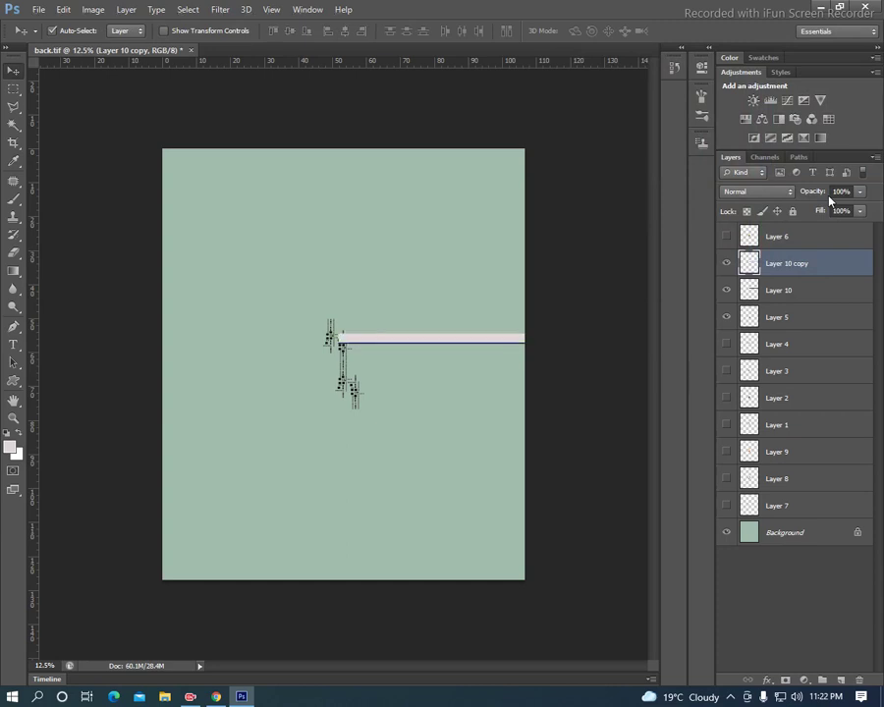
left_click_drag(764, 267, 765, 294)
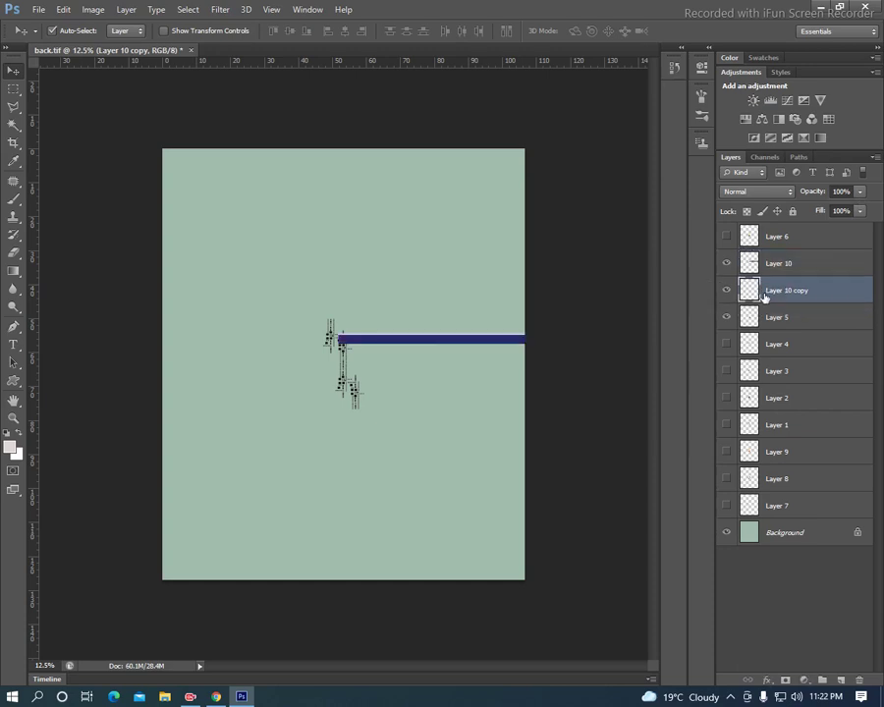
Step: Duplicate the light band and shift the copy down to edge the stripe's bottom
key("ctrl+plus")
key("ctrl+plus")
key("ctrl+plus")
mouse_move(603, 366)
left_mouse_down()
mouse_move(381, 377)
mouse_move(393, 373)
mouse_move(399, 384)
left_mouse_up()
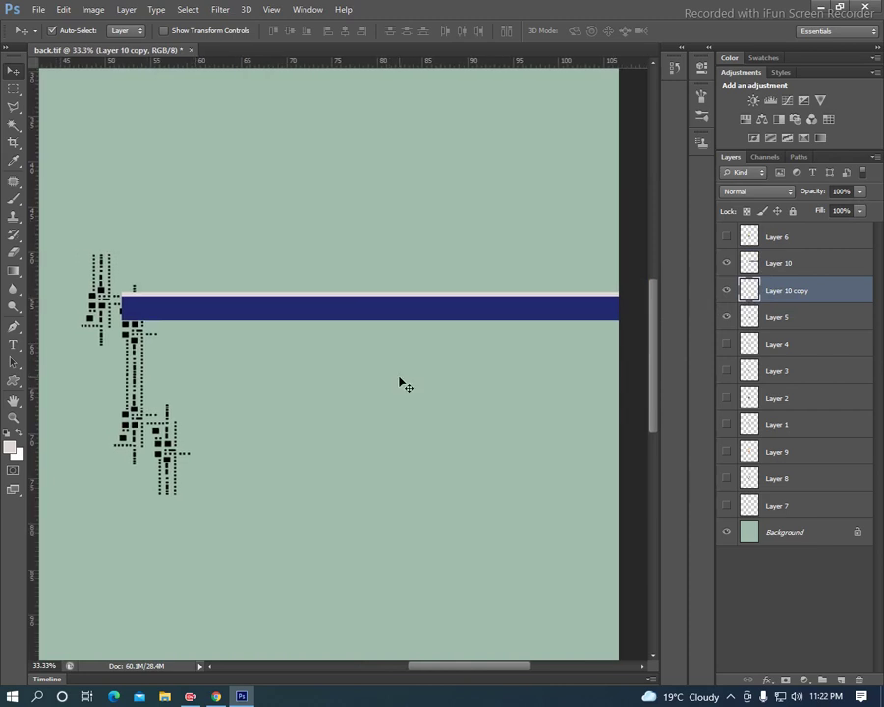
key("ctrl+j")
mouse_move(396, 293)
left_mouse_down()
mouse_move(399, 312)
mouse_move(405, 308)
left_mouse_up()
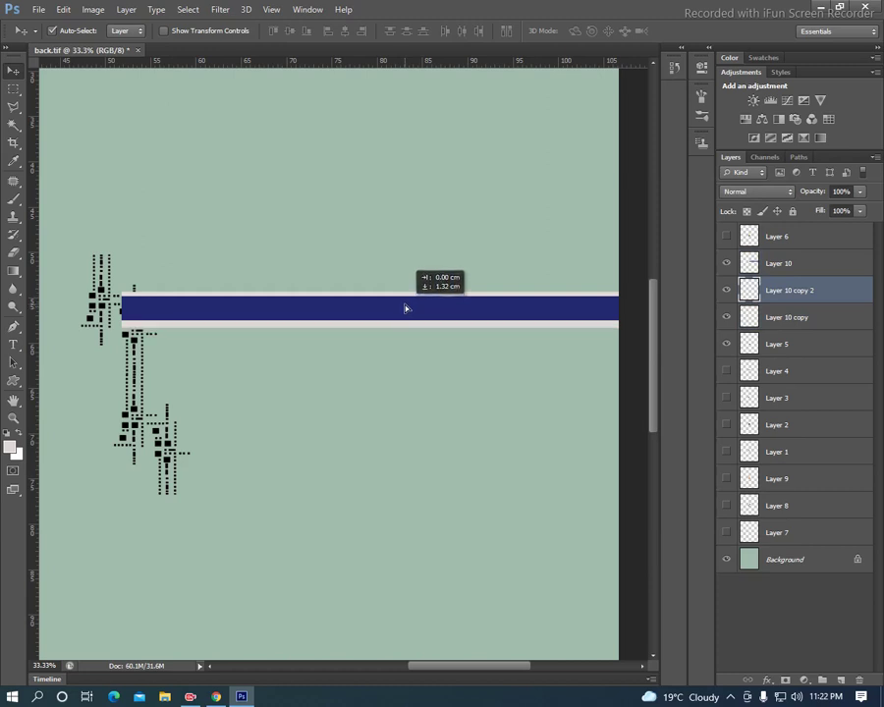
left_click_drag(405, 309, 404, 308)
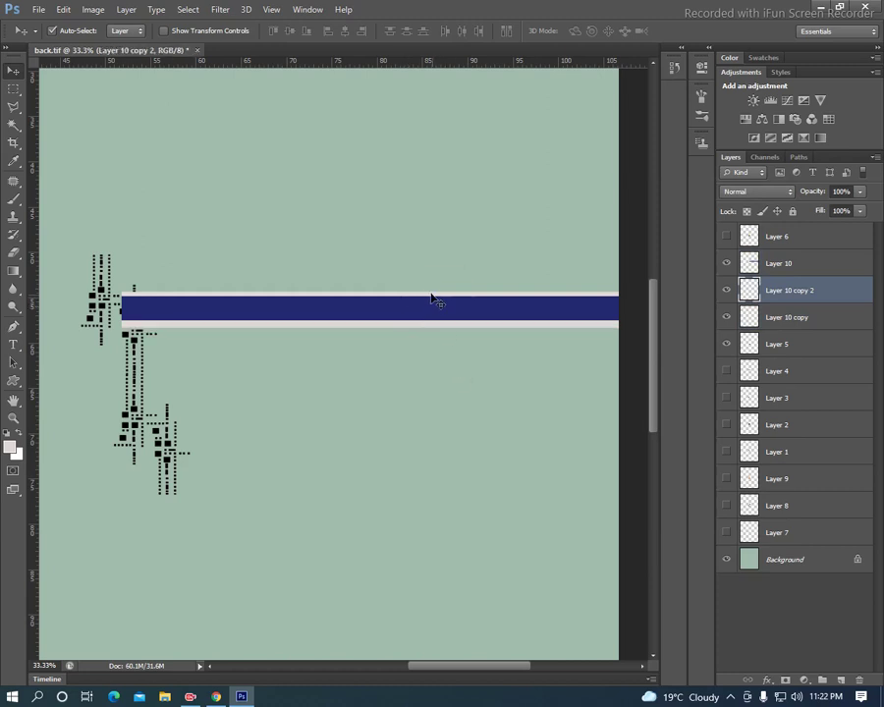
left_click(432, 312)
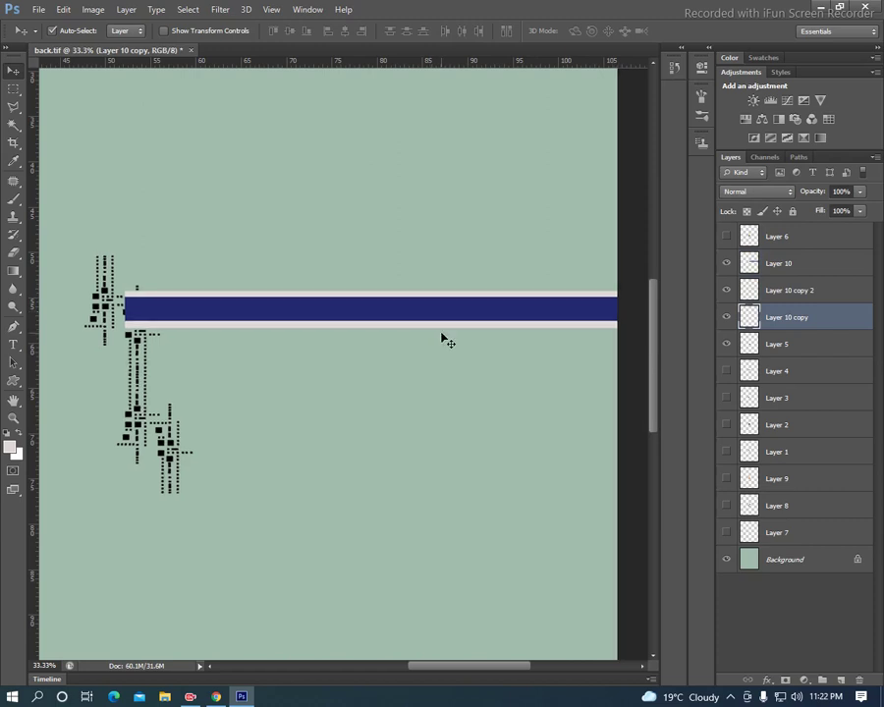
key("ctrl+minus")
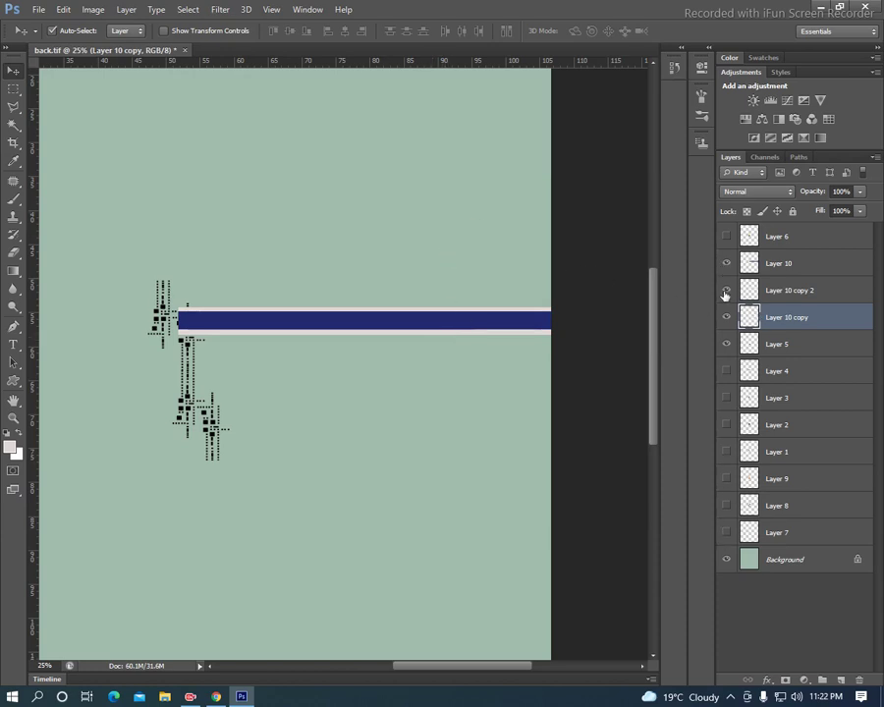
Step: Show the golden fringe ornament, shrink it to about 76%, flip it, and place it above the stripe's right end
left_click(726, 237)
left_click(727, 373)
left_click(727, 373)
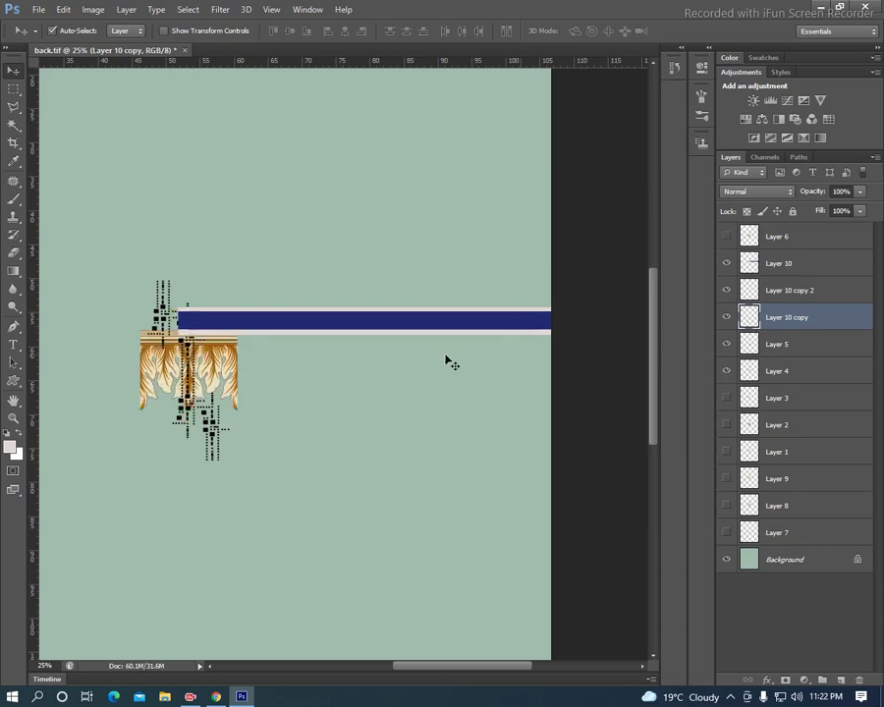
left_click(207, 344)
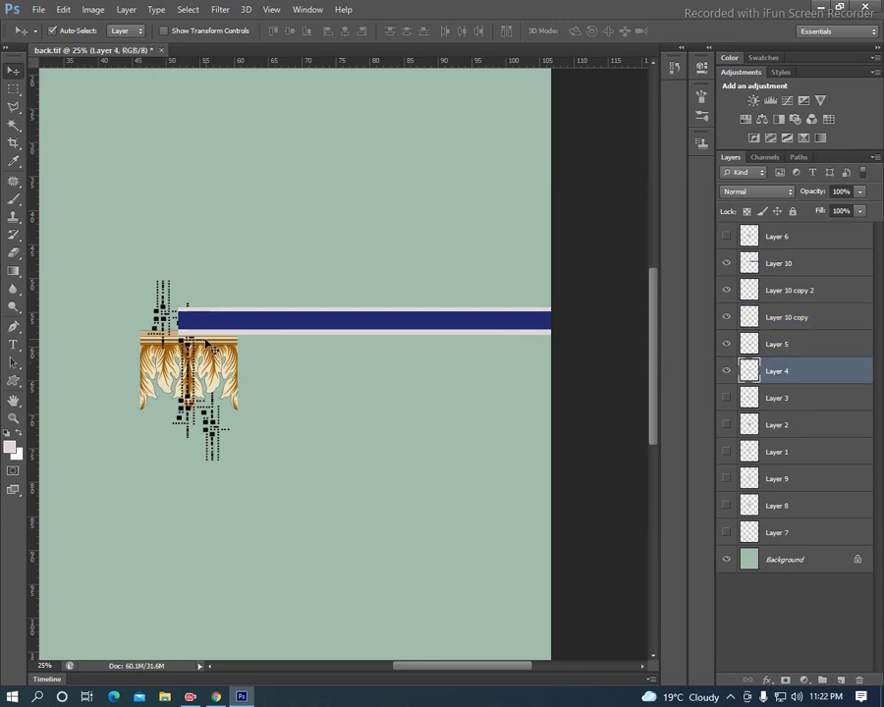
key("ctrl+t")
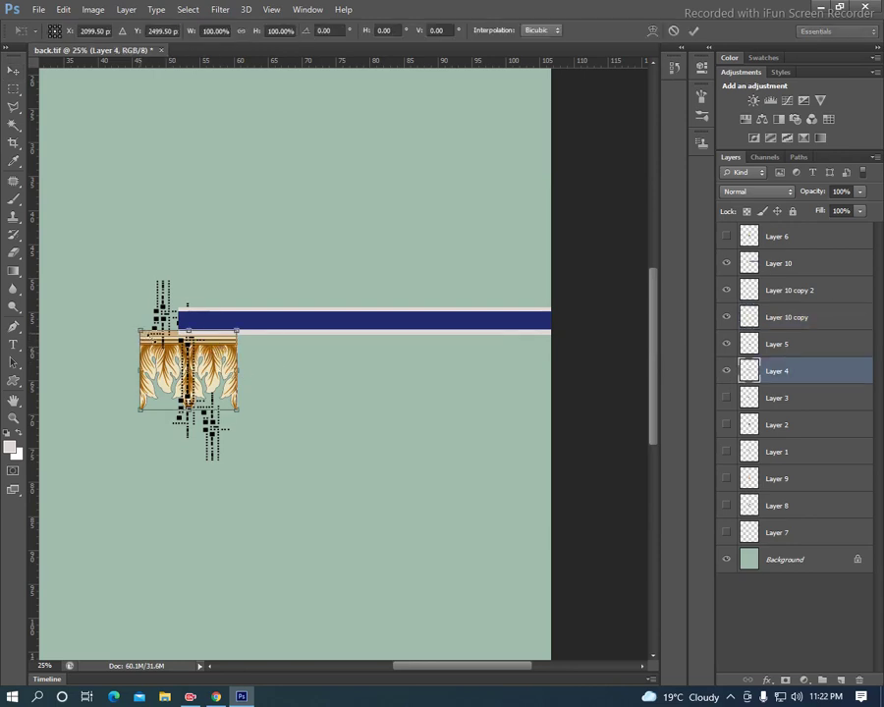
left_click_drag(139, 330, 152, 341)
right_click(177, 357)
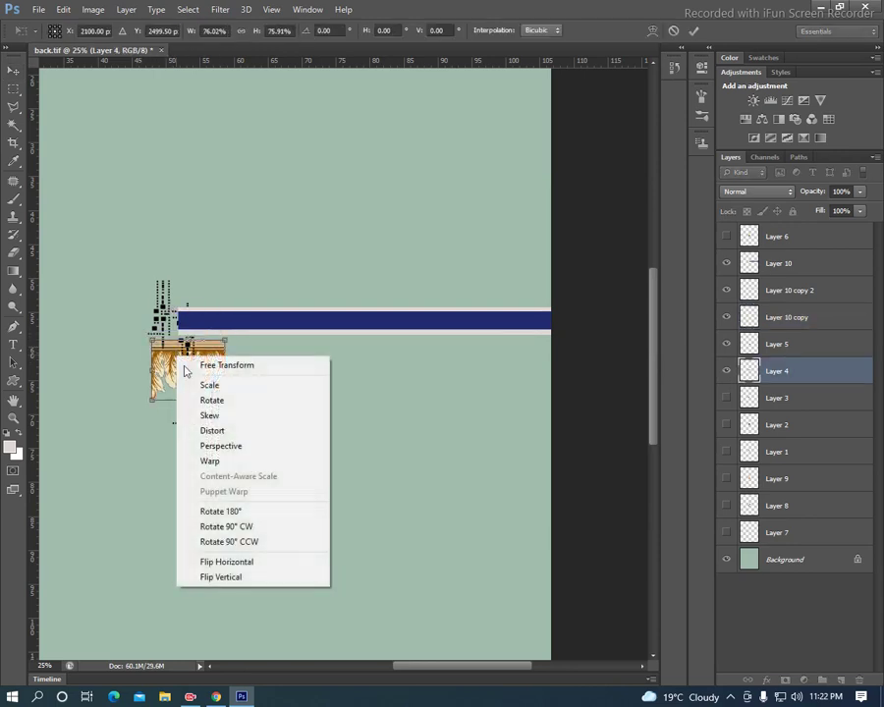
left_click(251, 580)
left_click_drag(207, 397, 502, 296)
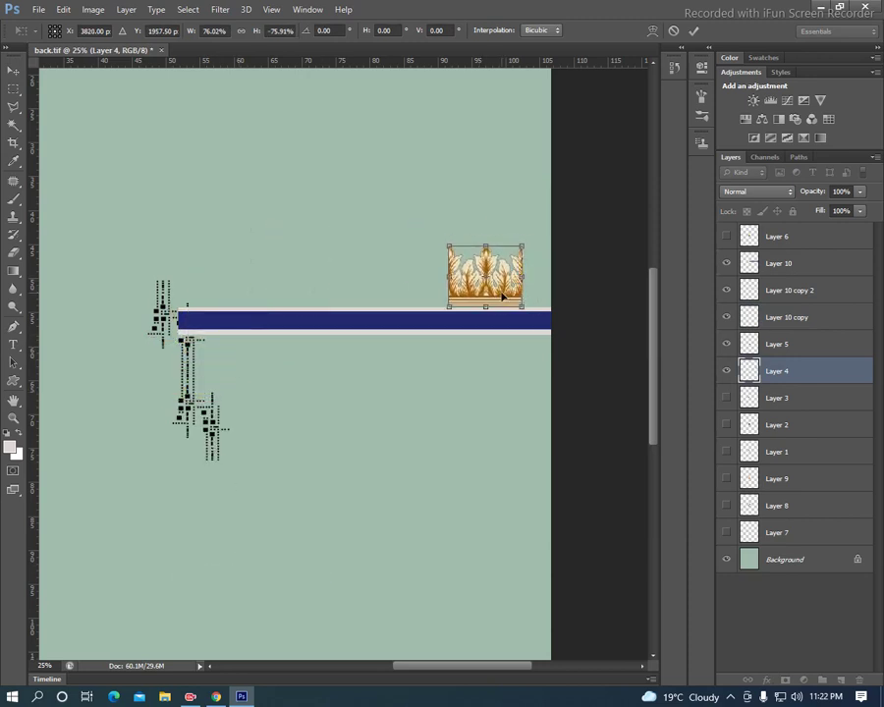
key("Return")
Step: Duplicate the crown border and shift the copy far left to lengthen it
key("ctrl+j")
left_click_drag(496, 278, 420, 278)
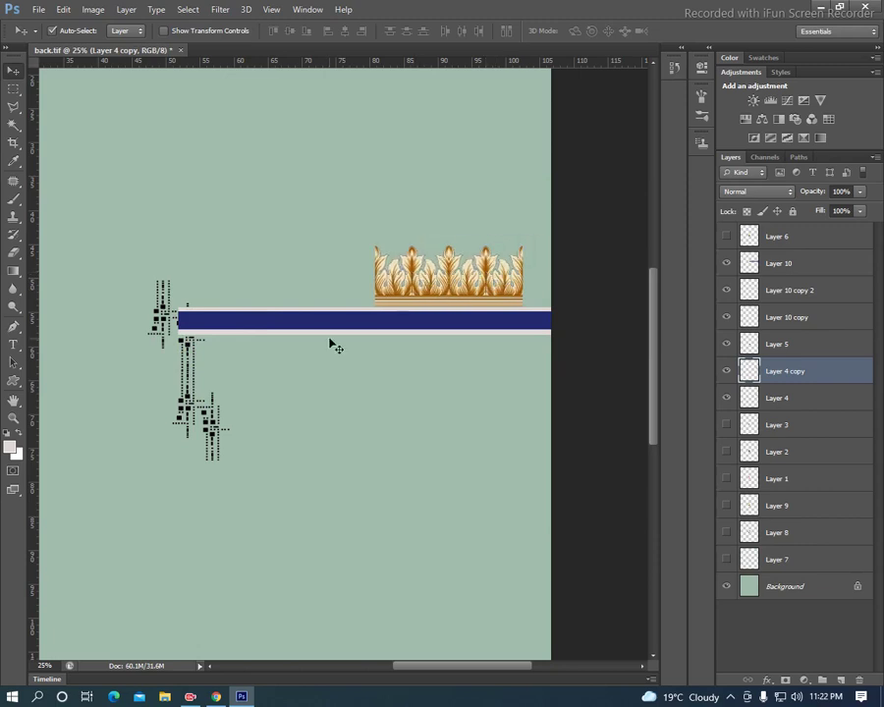
key("Delete")
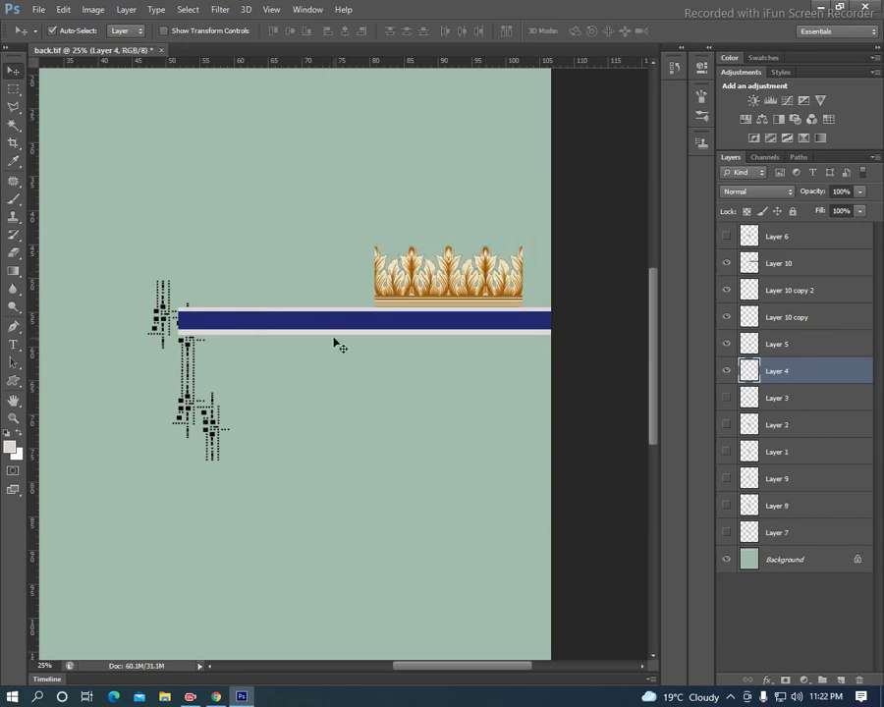
key("ctrl+j")
left_click_drag(410, 289, 263, 285)
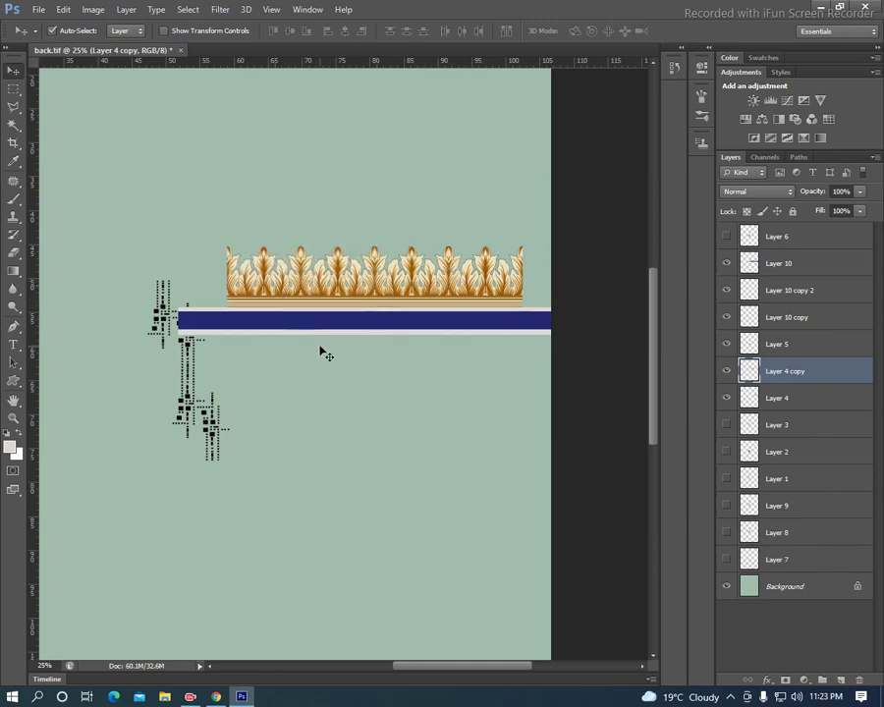
key("Delete")
key("ctrl+j")
left_click_drag(388, 293, 83, 287)
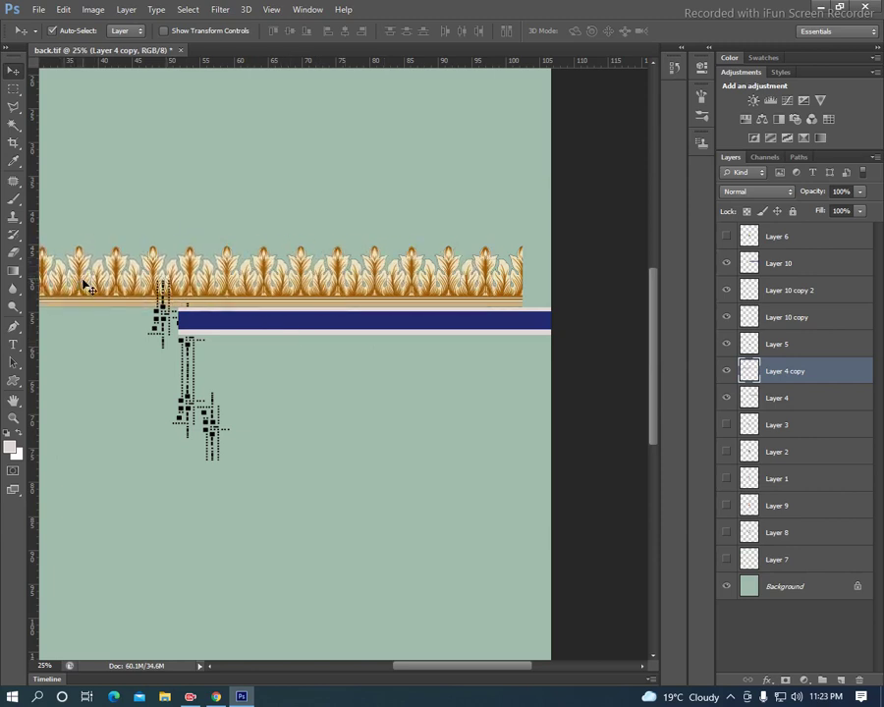
Step: Merge the crown copy down and line the lengthened border up with the navy band
key("ctrl+e")
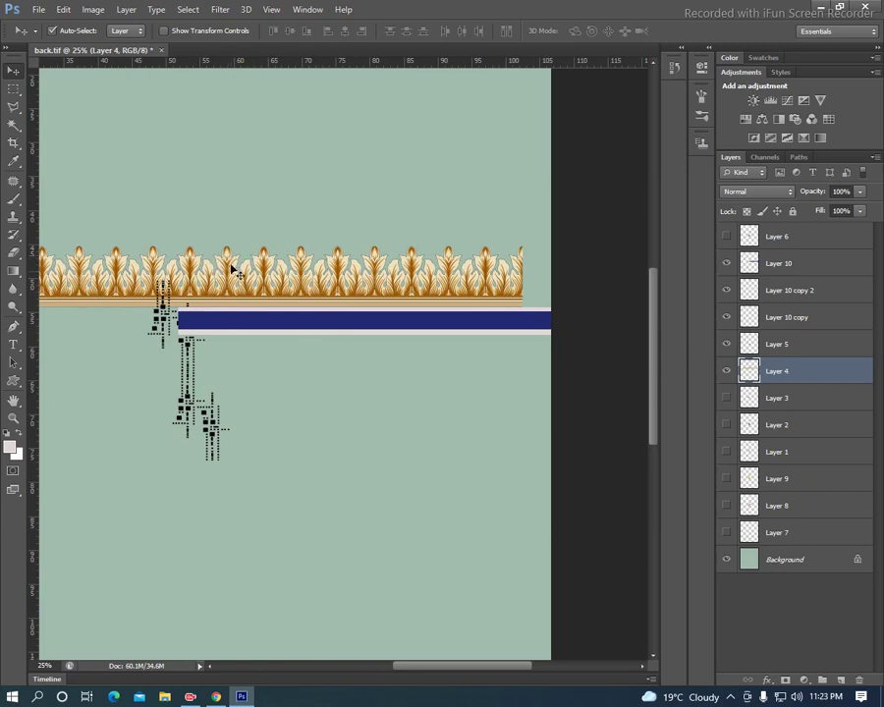
mouse_move(280, 284)
left_mouse_down()
mouse_move(418, 275)
mouse_move(520, 291)
left_mouse_up()
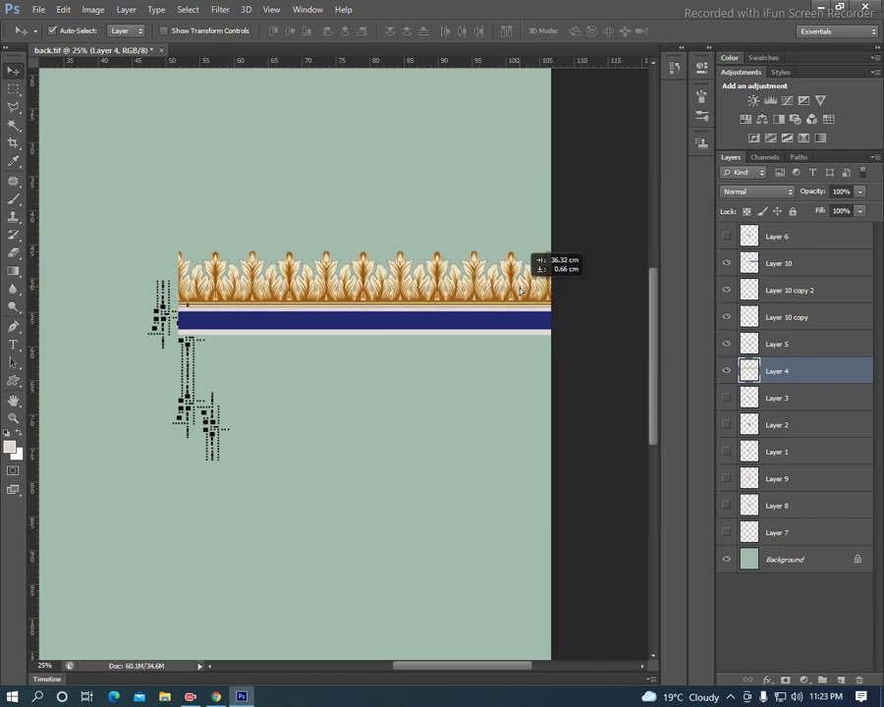
left_click_drag(353, 326, 429, 307)
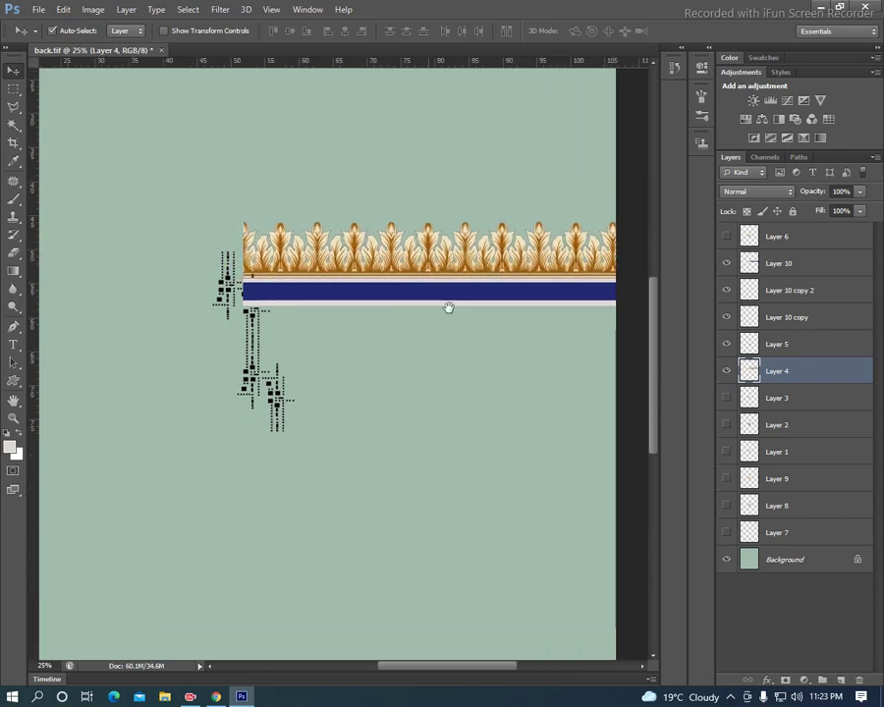
left_click(727, 398)
Step: Move the floral spray above the crown's left end and enlarge it to about 133%
left_click_drag(237, 382, 225, 218)
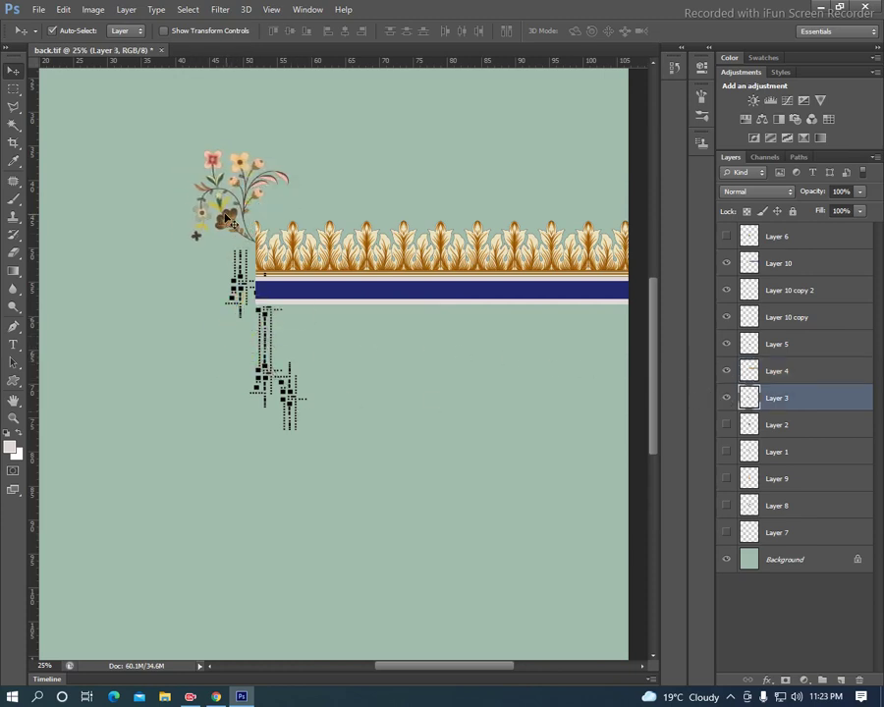
key("ctrl+t")
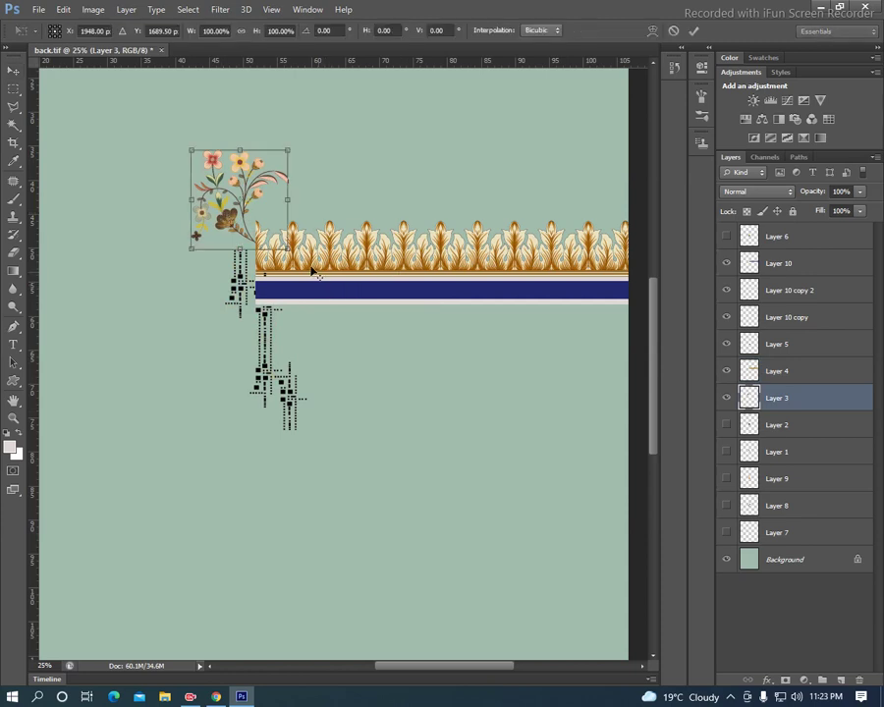
left_click_drag(287, 248, 304, 266)
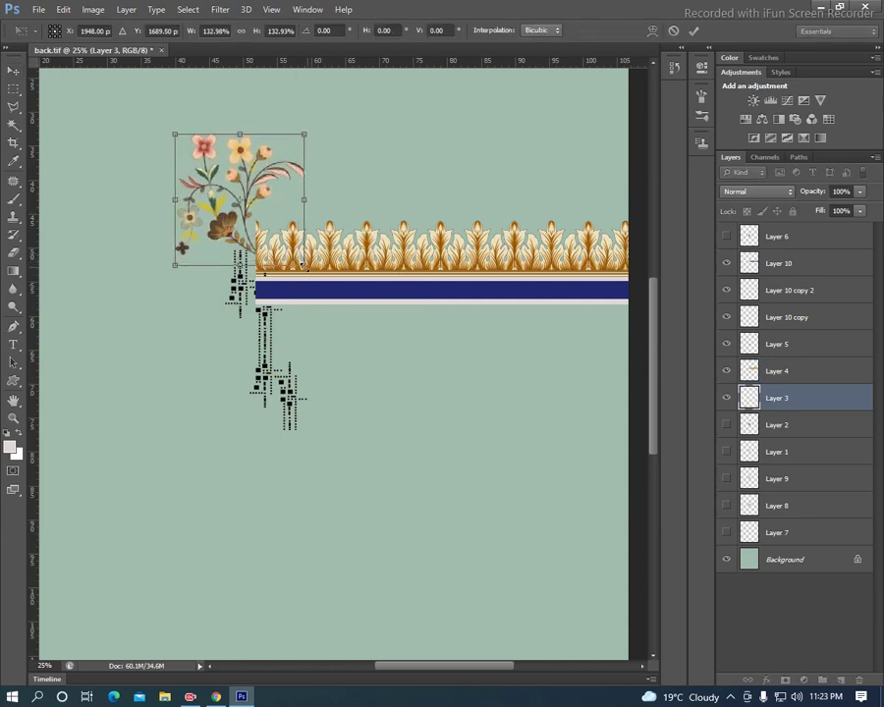
key("Return")
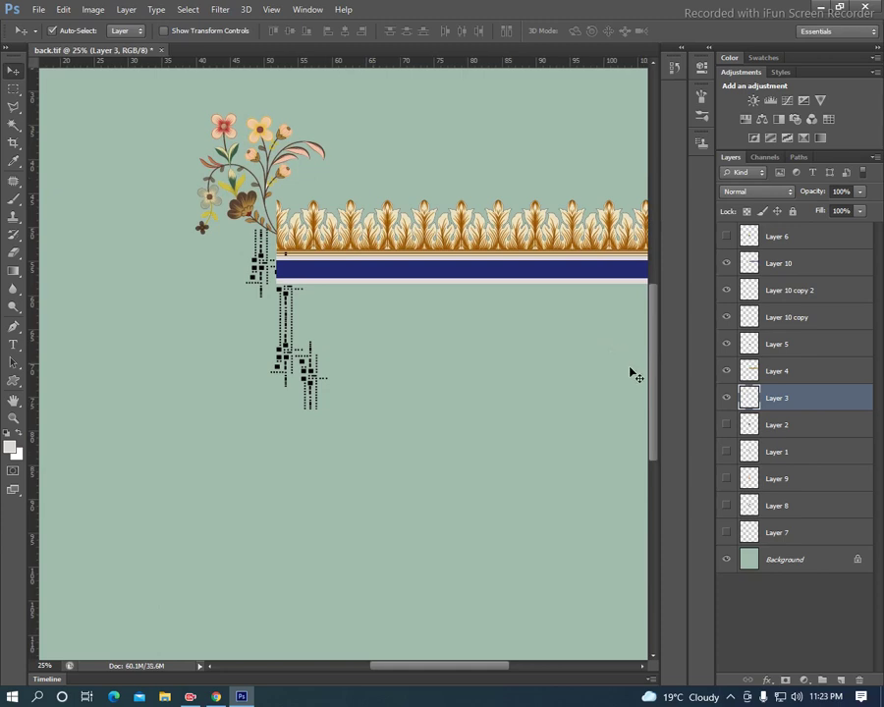
Step: Show and position the red-green motif above the border, the floral sprig lower left, and the golden scroll left
left_click(726, 424)
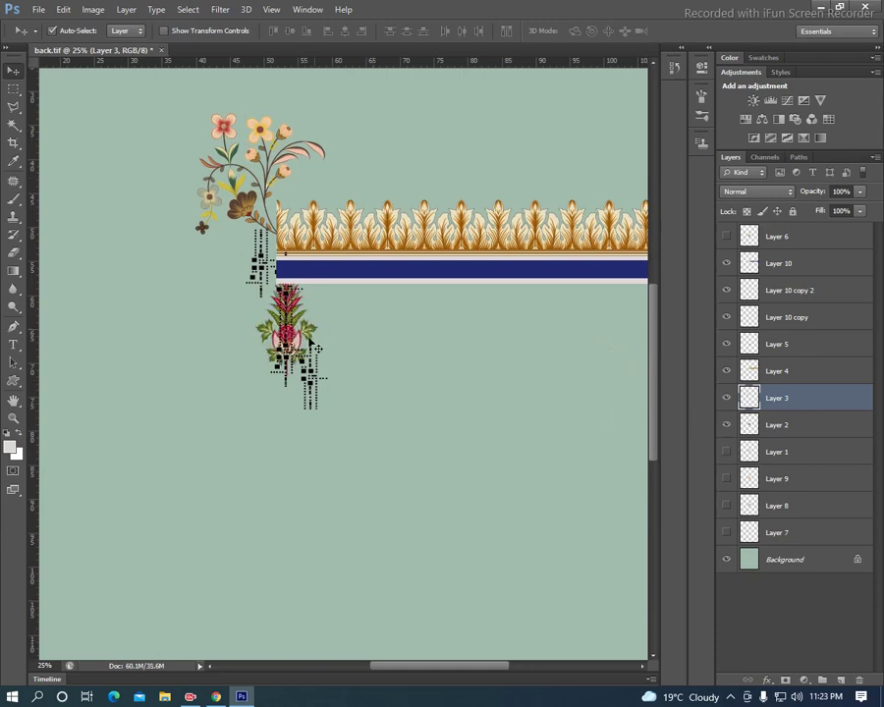
left_click_drag(300, 341, 493, 136)
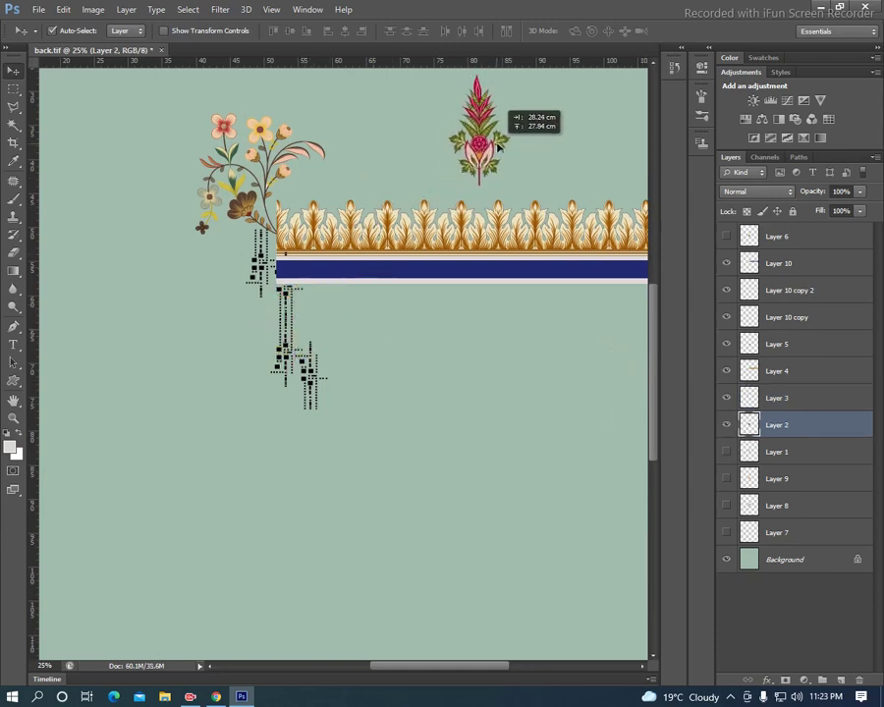
left_click(725, 453)
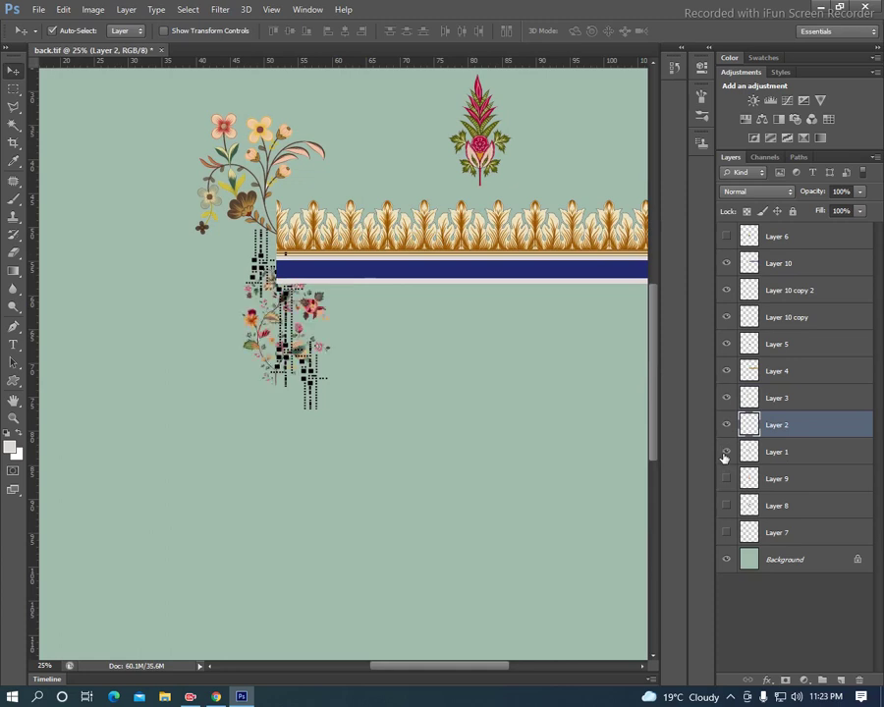
left_click_drag(312, 324, 154, 530)
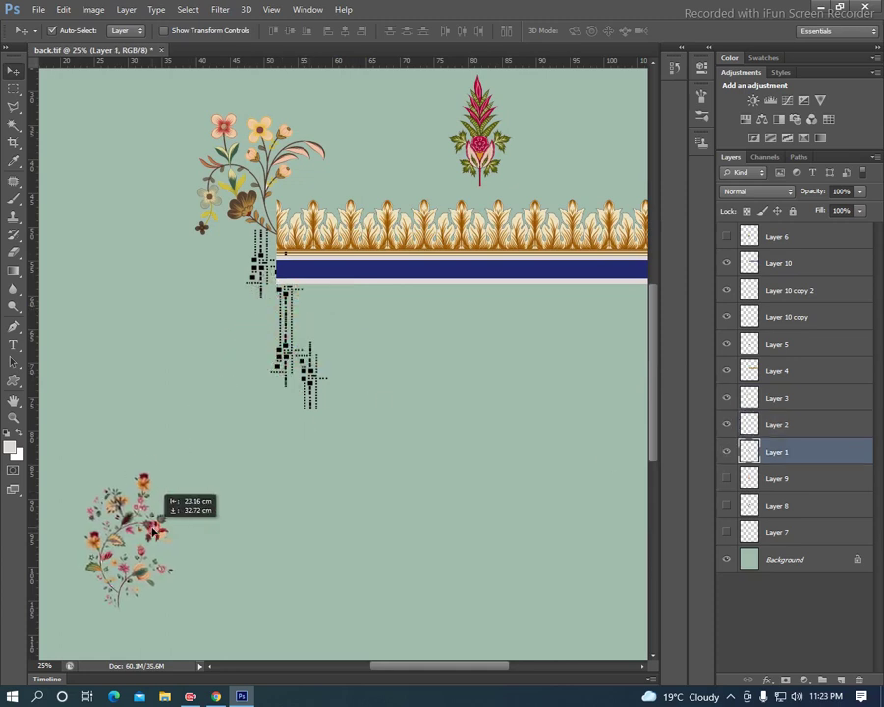
left_click(726, 478)
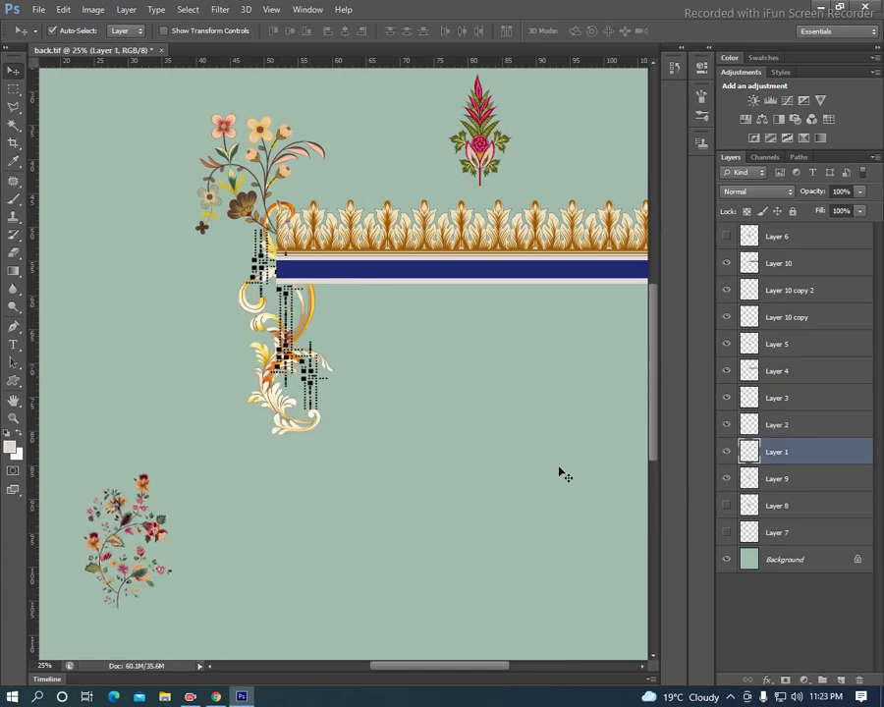
left_click_drag(301, 413, 221, 397)
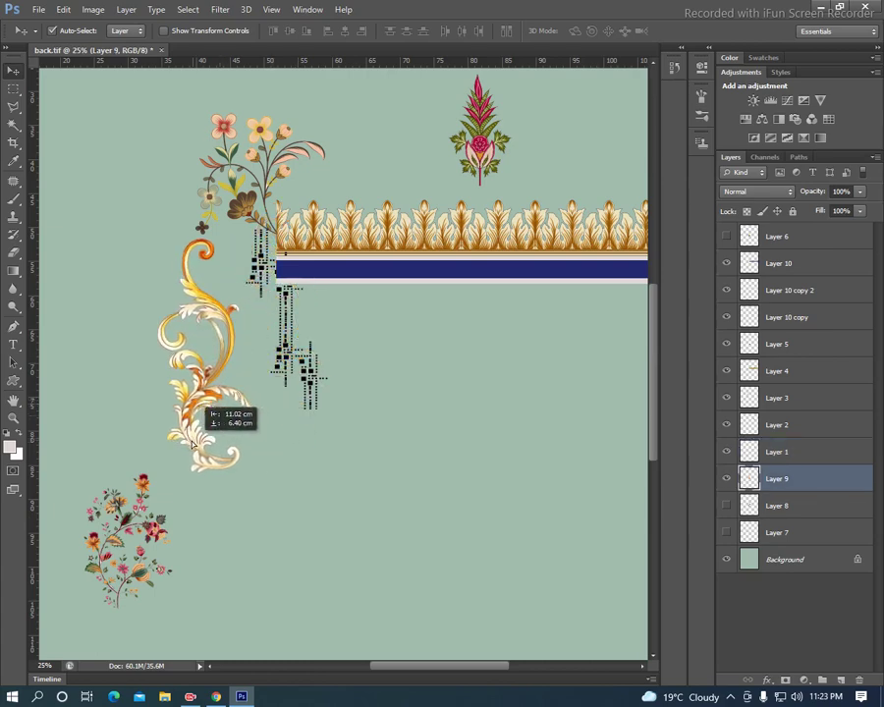
Step: Move the dotted black motif to the top-left and select the golden scroll
left_click_drag(315, 432, 408, 432)
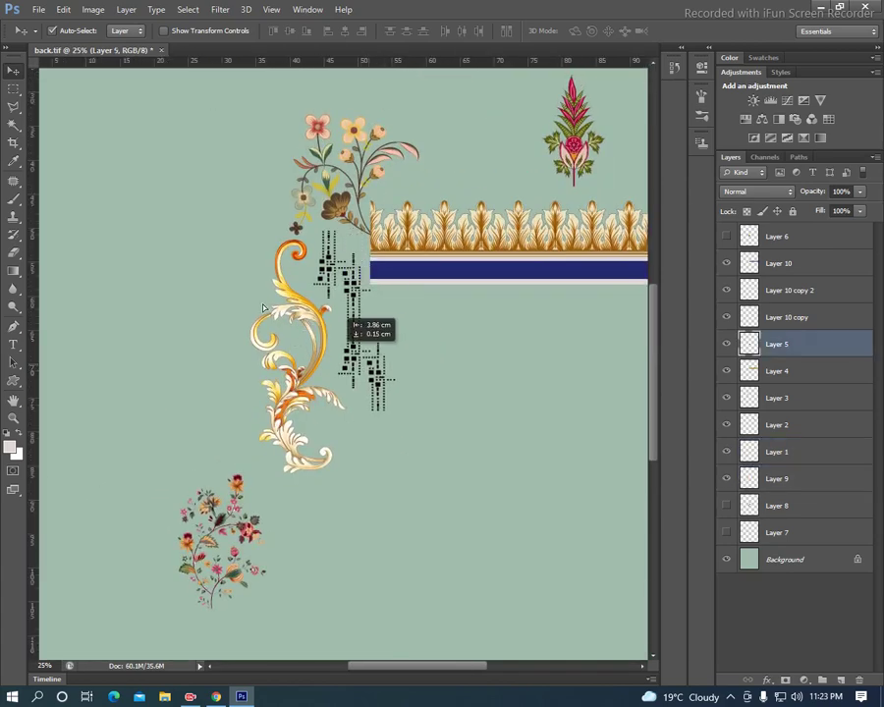
left_click_drag(397, 368, 122, 193)
left_click(292, 307)
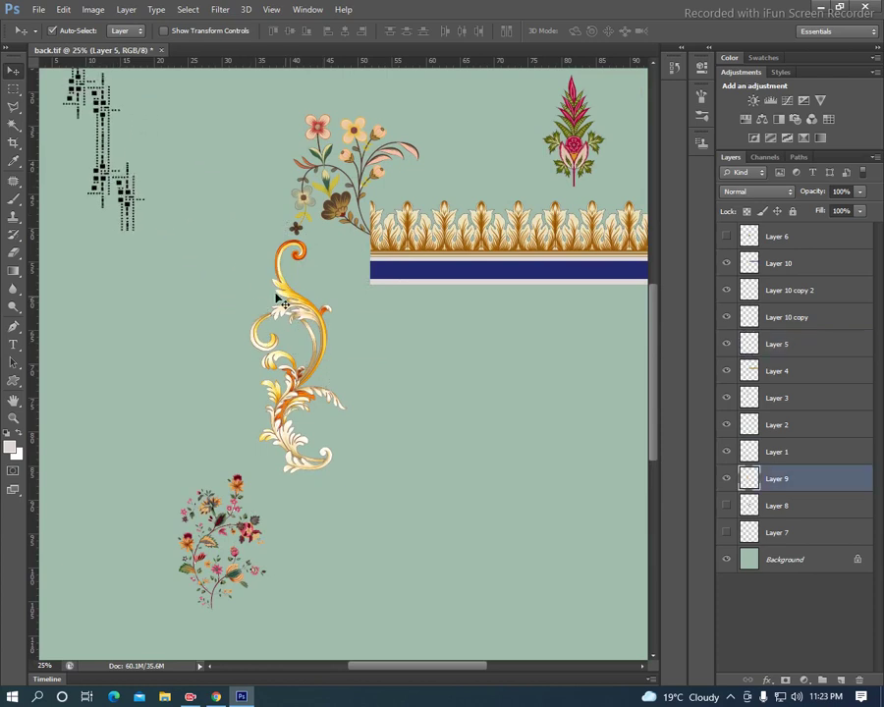
key("ctrl+t")
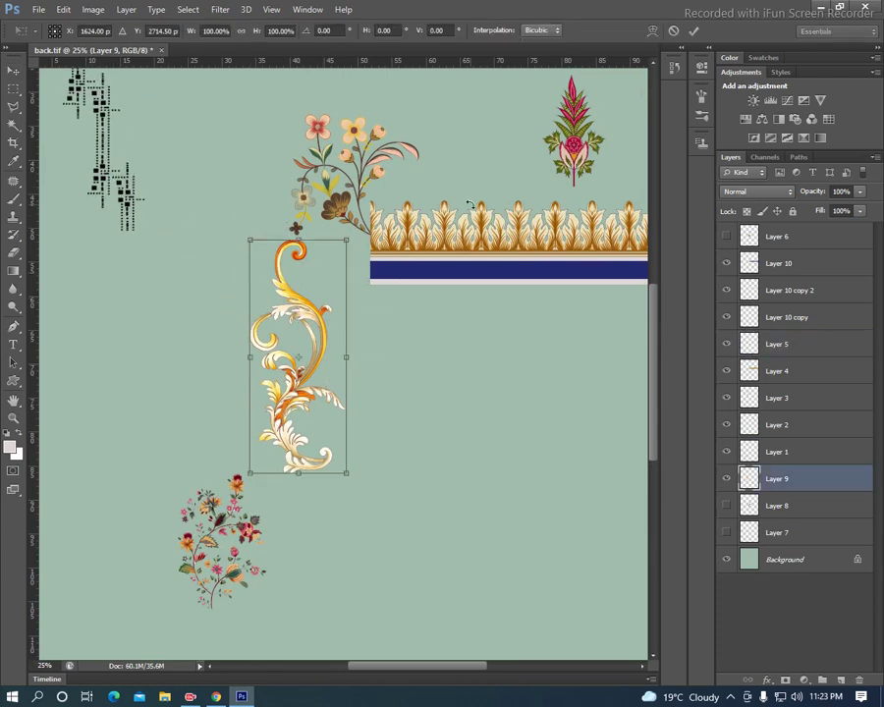
Step: Rotate the golden scroll to about -30° and move it up beside the floral spray
left_click_drag(438, 226, 465, 344)
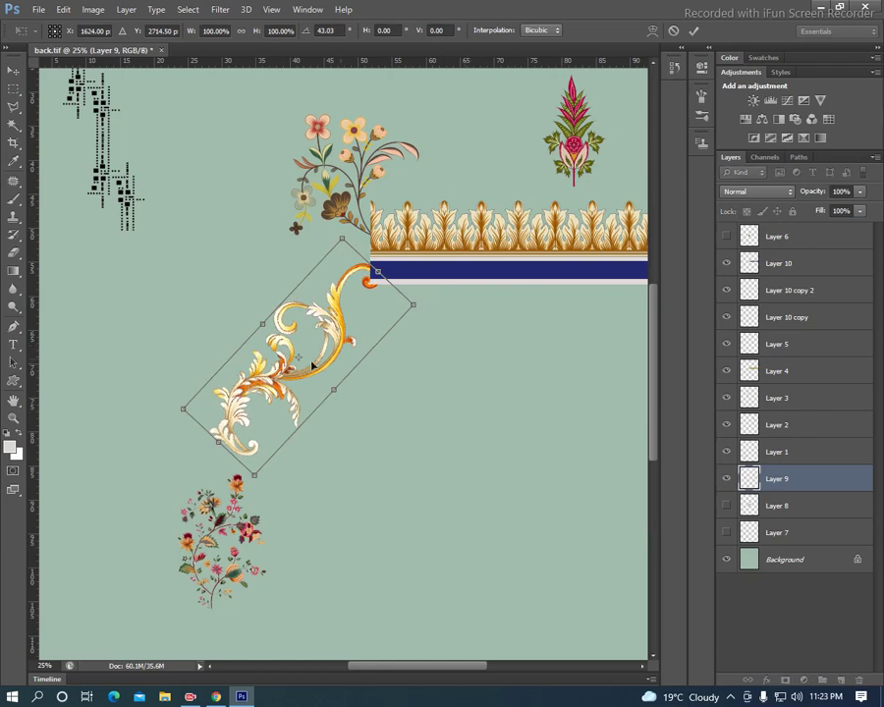
left_click_drag(311, 363, 308, 329)
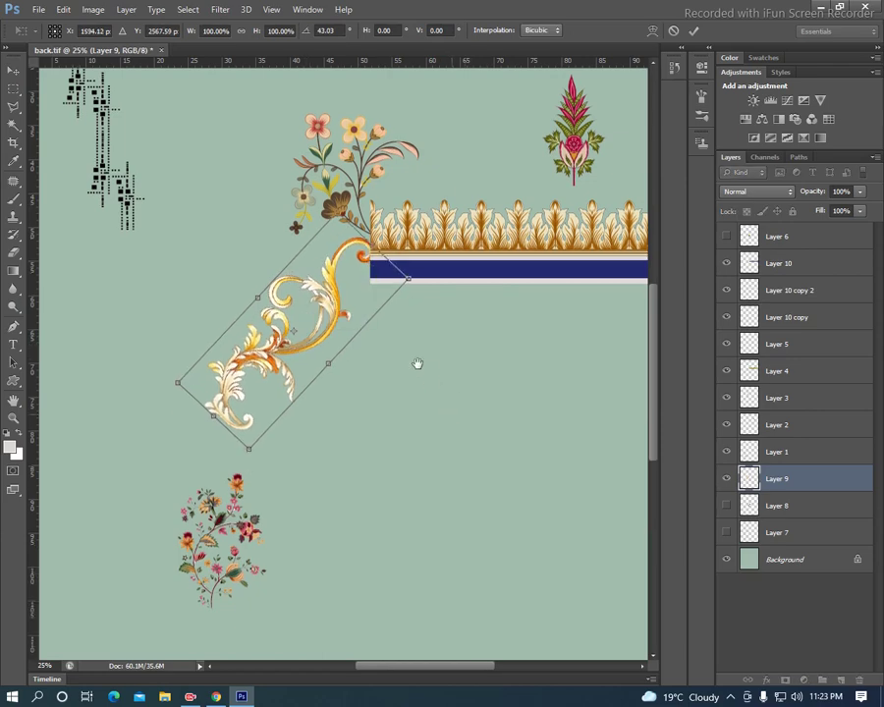
left_click_drag(417, 360, 374, 351)
left_click_drag(421, 383, 386, 442)
left_click_drag(397, 312, 246, 368)
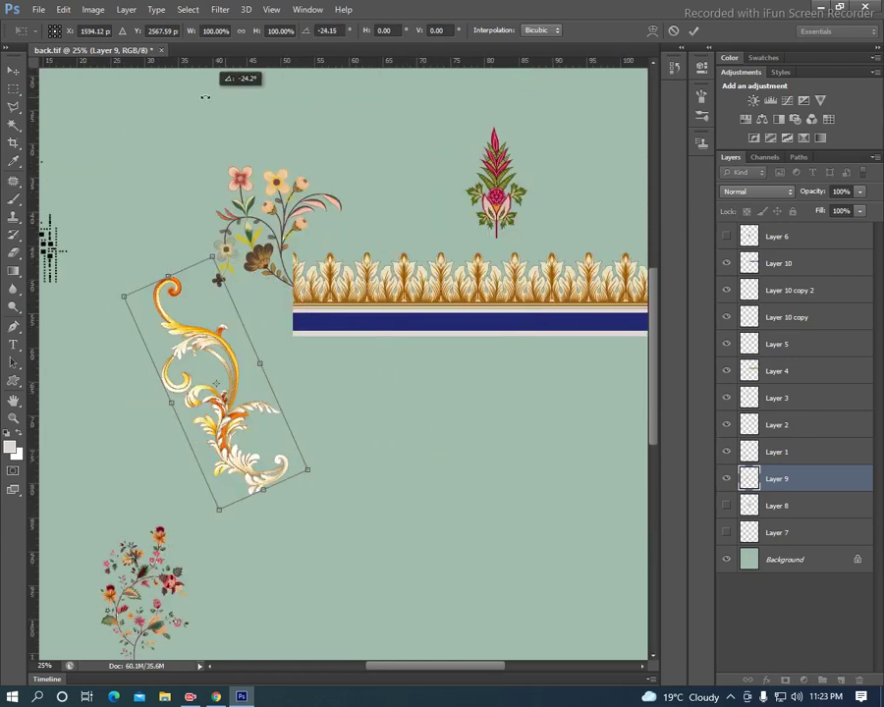
mouse_move(228, 439)
left_mouse_down()
mouse_move(220, 329)
mouse_move(236, 298)
mouse_move(226, 301)
mouse_move(234, 307)
mouse_move(207, 315)
left_mouse_up()
key("Return")
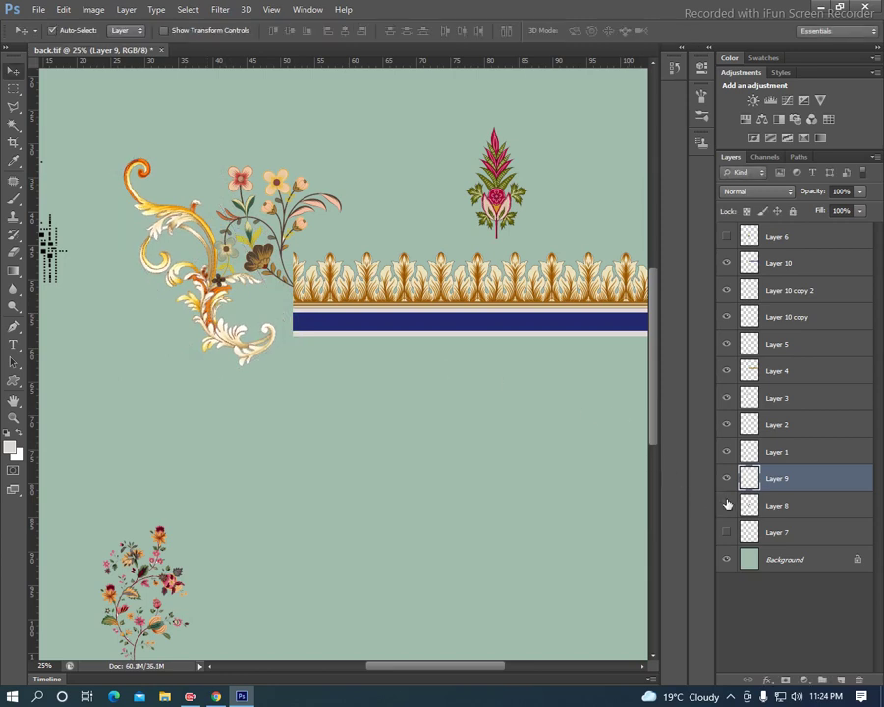
Step: Show Layers 8 and 7, hang the chevron pendant below the band, and move the hexagon patchwork to the top
left_click(726, 504)
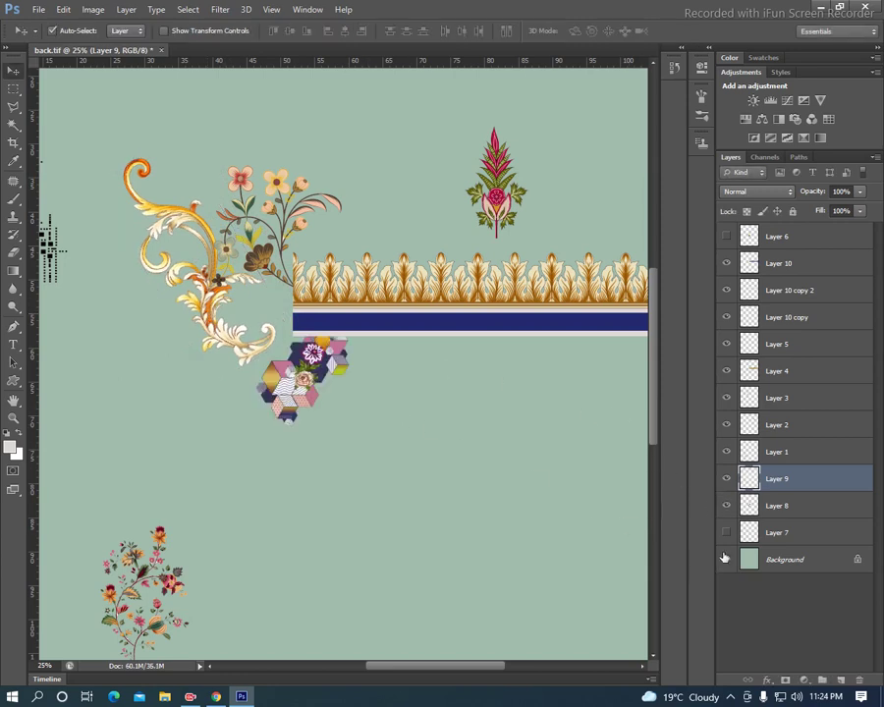
left_click(726, 532)
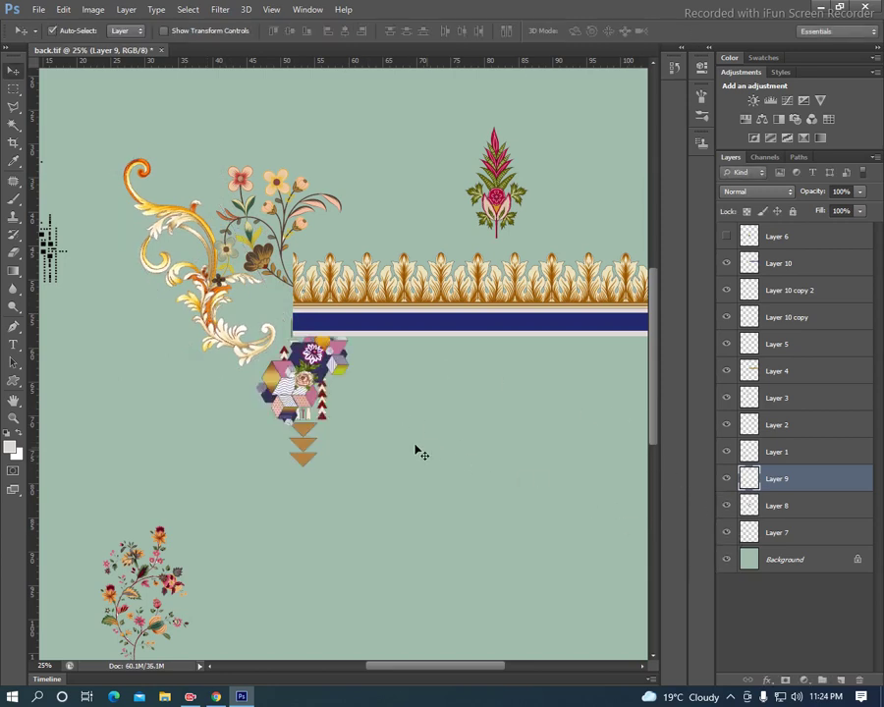
left_click(306, 449)
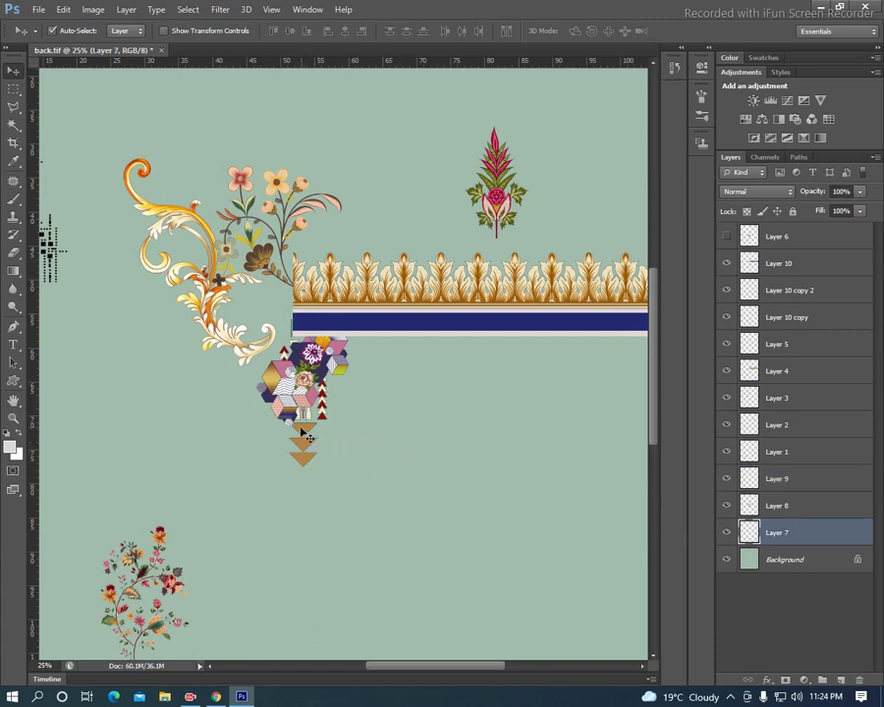
left_click_drag(306, 436, 482, 475)
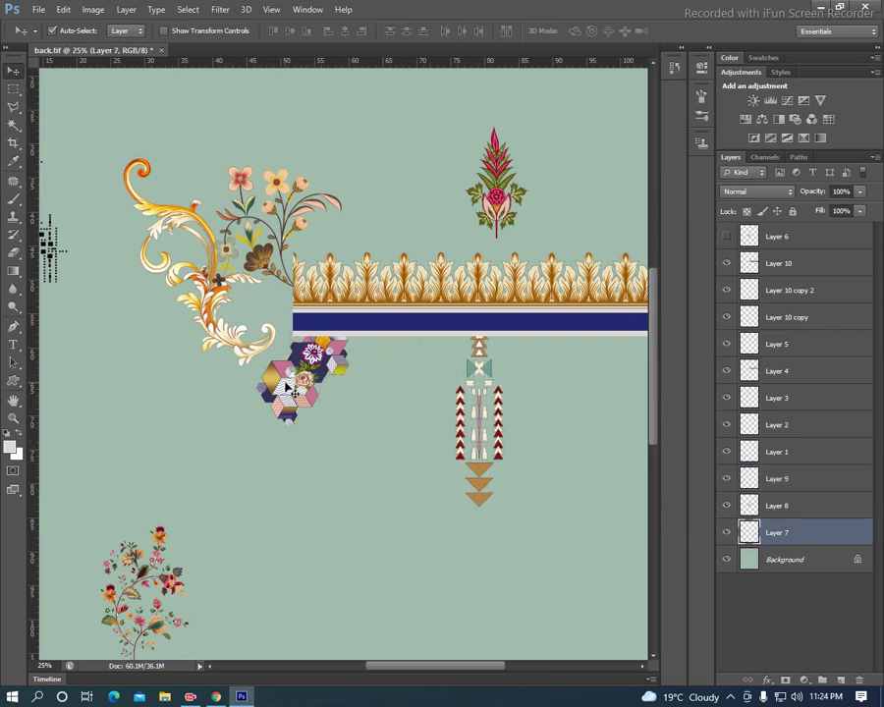
left_click(289, 390)
left_click_drag(798, 503, 785, 232)
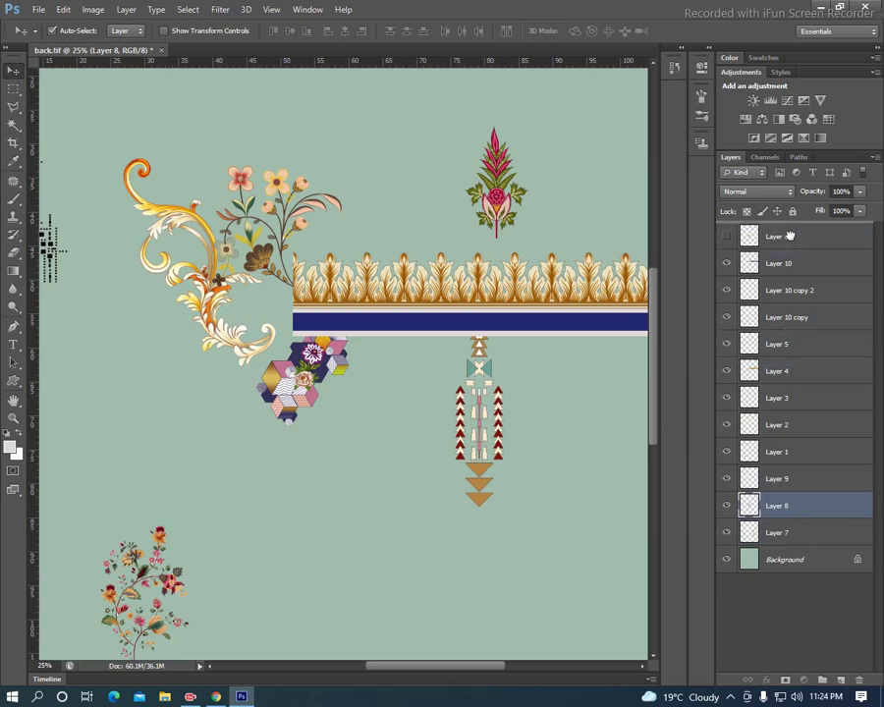
key("ctrl+t")
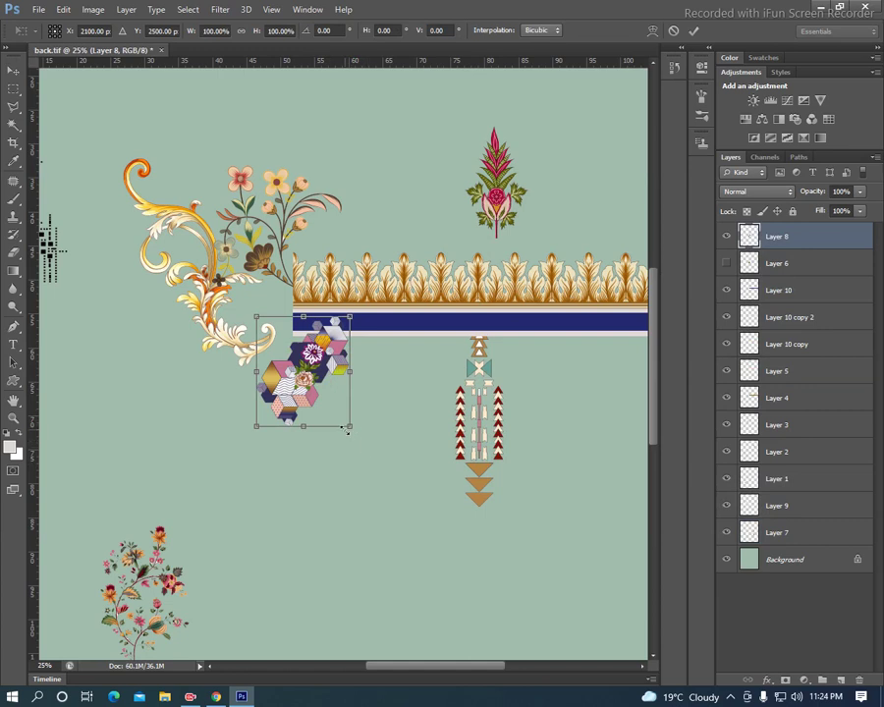
Step: Enlarge the hexagon patchwork to about 162%, rotate it about -48°, and set it over the band's left end
key("Return")
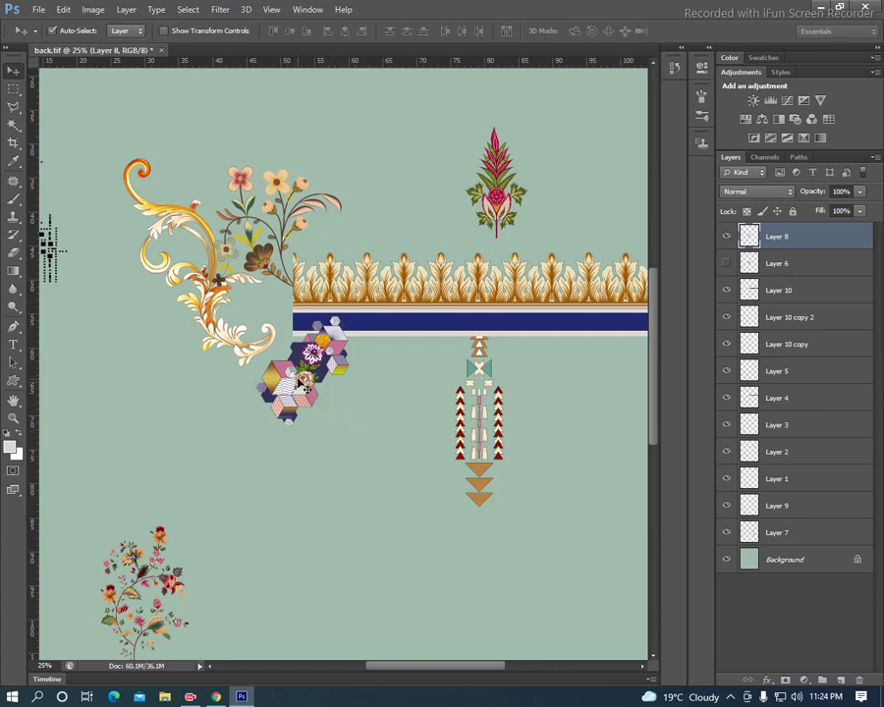
key("ctrl+t")
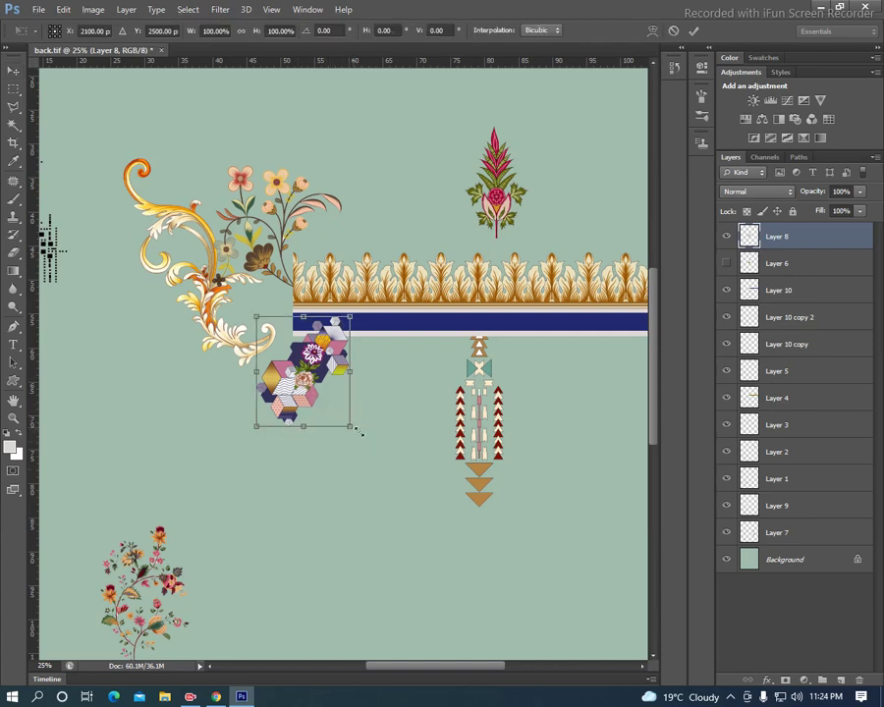
left_click_drag(357, 430, 388, 457)
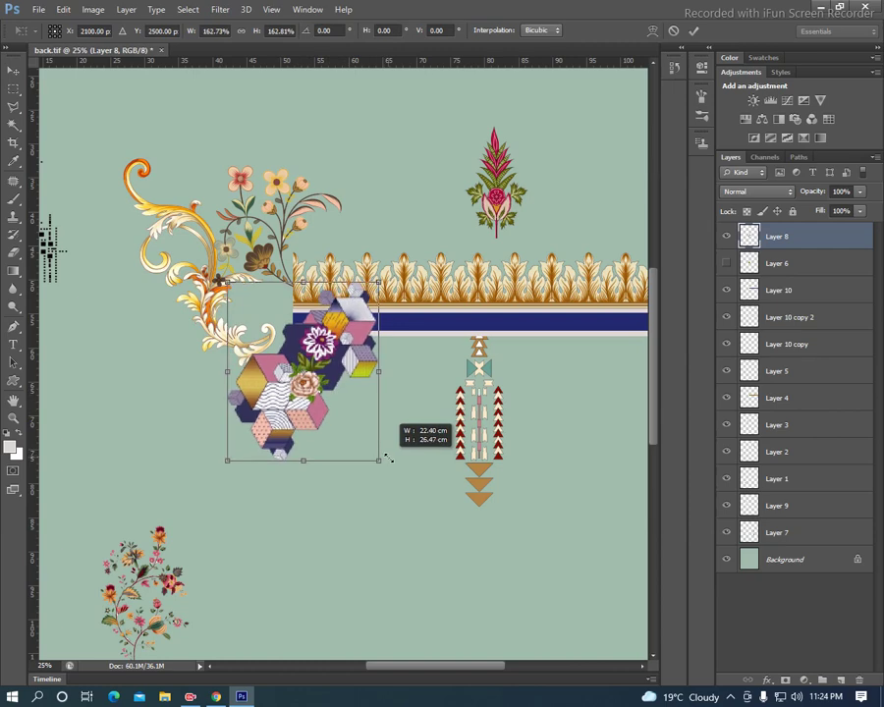
right_click(403, 290)
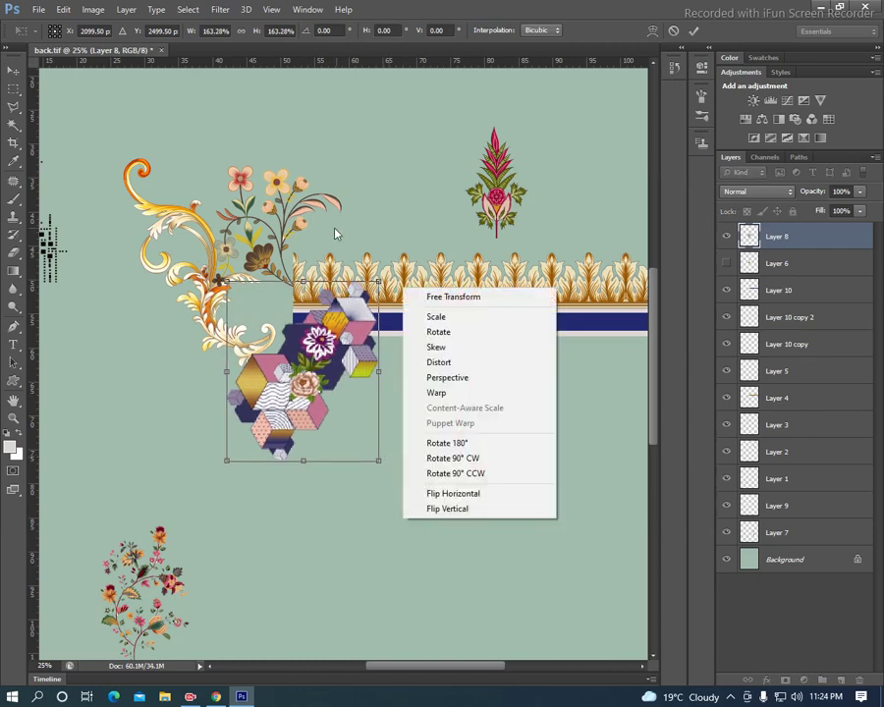
left_click(398, 267)
left_click_drag(398, 267, 290, 233)
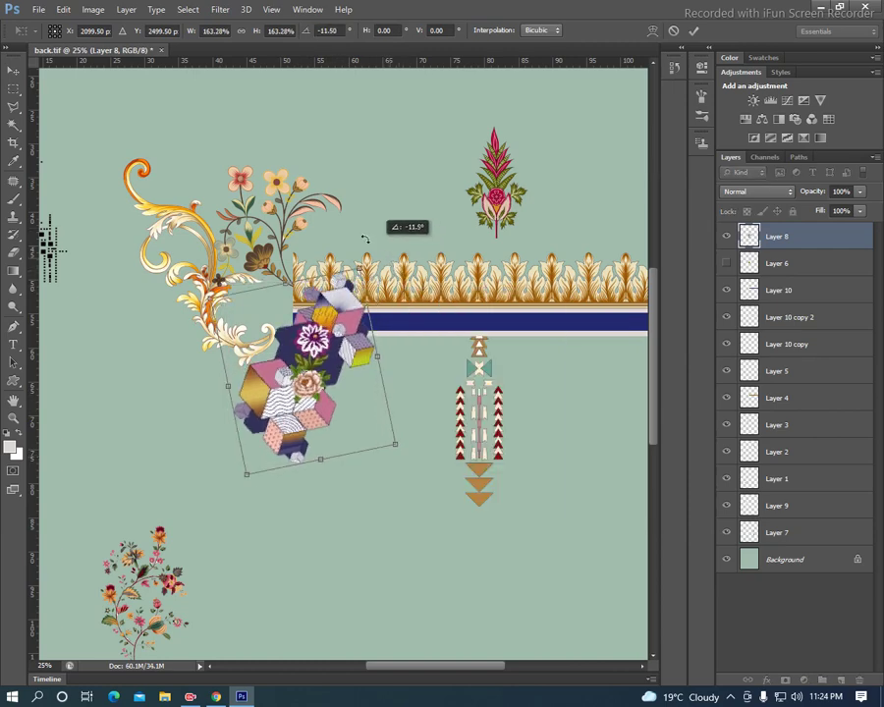
left_click_drag(288, 317, 252, 215)
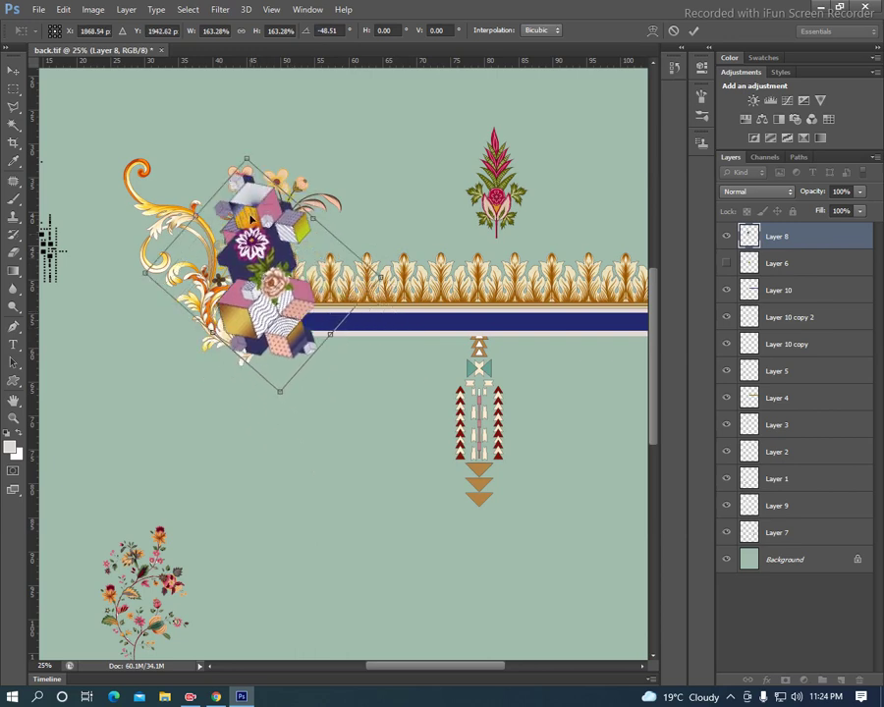
key("Return")
mouse_move(385, 268)
left_mouse_down()
mouse_move(381, 285)
mouse_move(285, 278)
left_mouse_up()
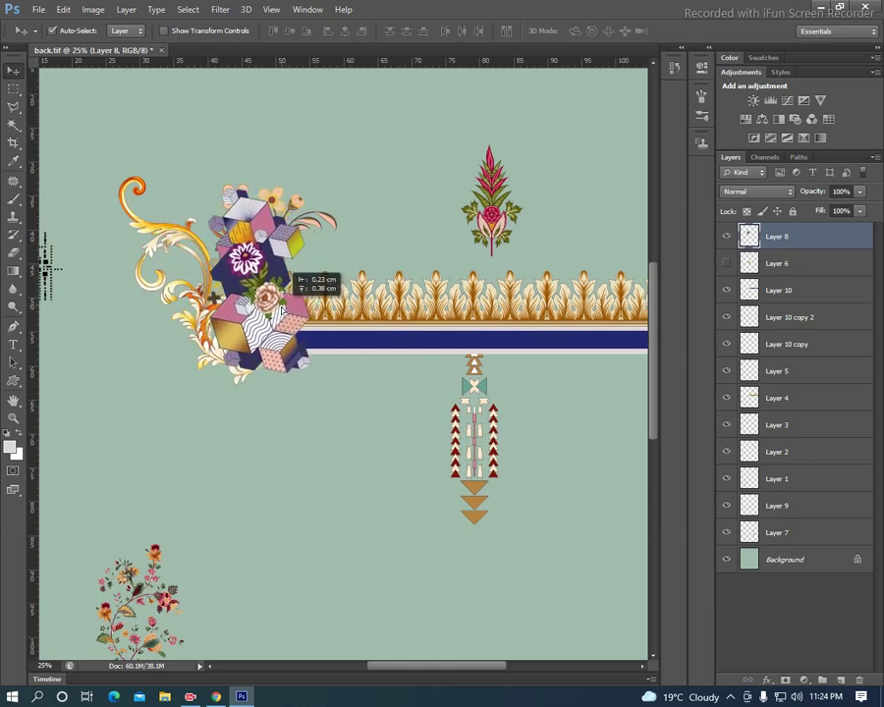
Step: Shift the cube cluster and gold swirl left, and raise the flower sprig above the cubes
mouse_move(372, 270)
left_mouse_down()
mouse_move(414, 269)
mouse_move(436, 311)
left_mouse_up()
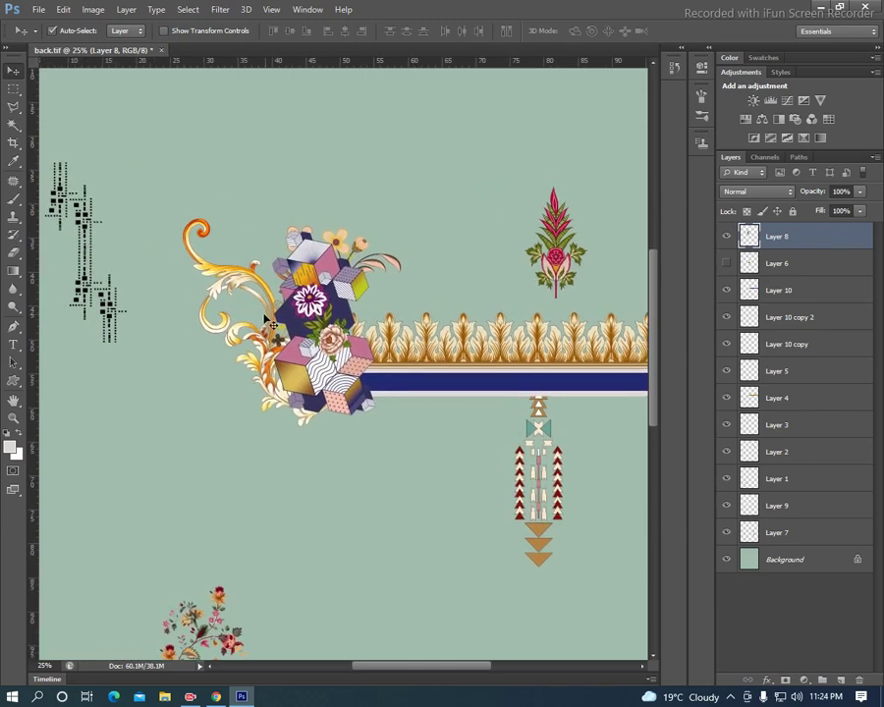
left_click_drag(235, 263, 195, 263)
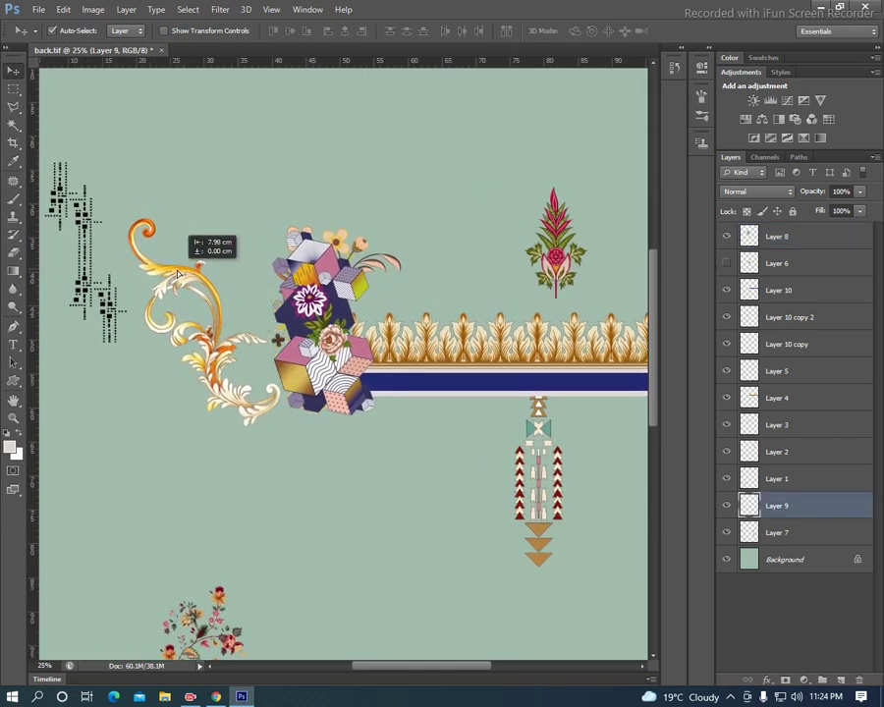
left_click_drag(195, 261, 194, 273)
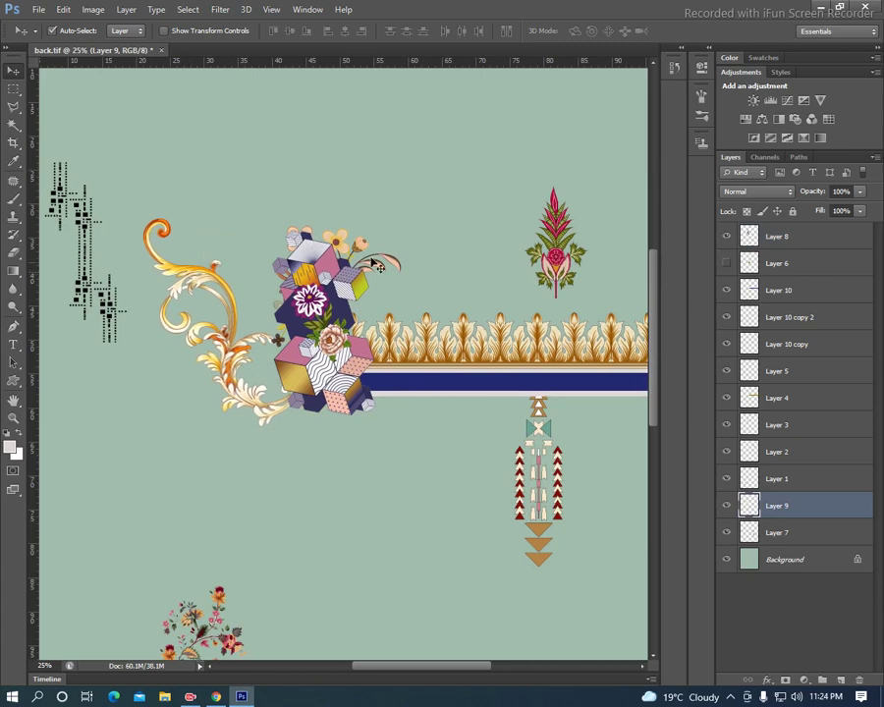
mouse_move(348, 250)
left_mouse_down()
mouse_move(306, 214)
mouse_move(322, 161)
left_mouse_up()
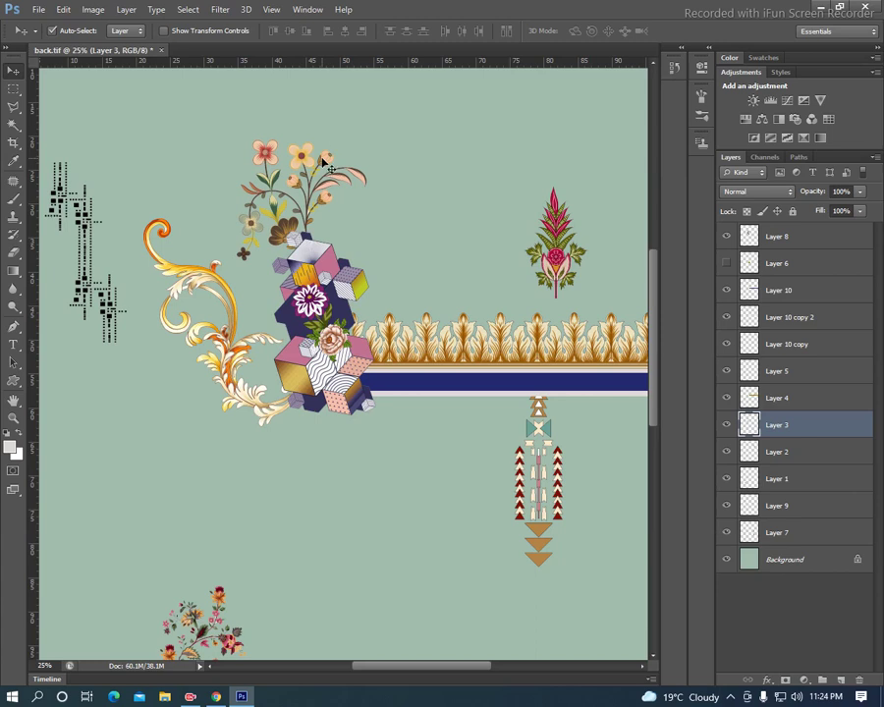
Step: Place the black dotted motif below the cubes and nudge the gold scroll slightly right
left_click_drag(402, 283, 429, 254)
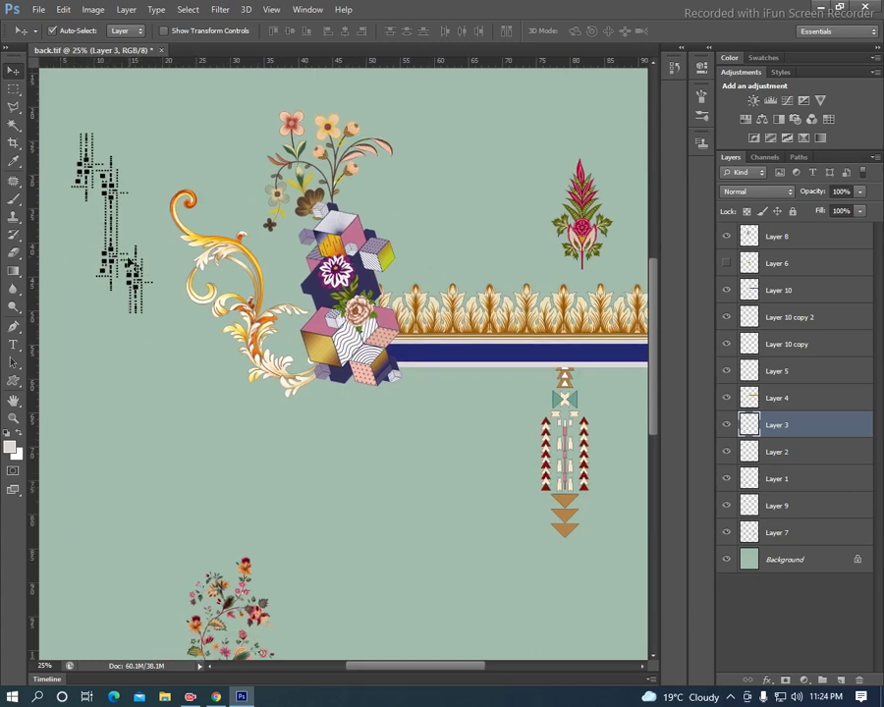
left_click(91, 194)
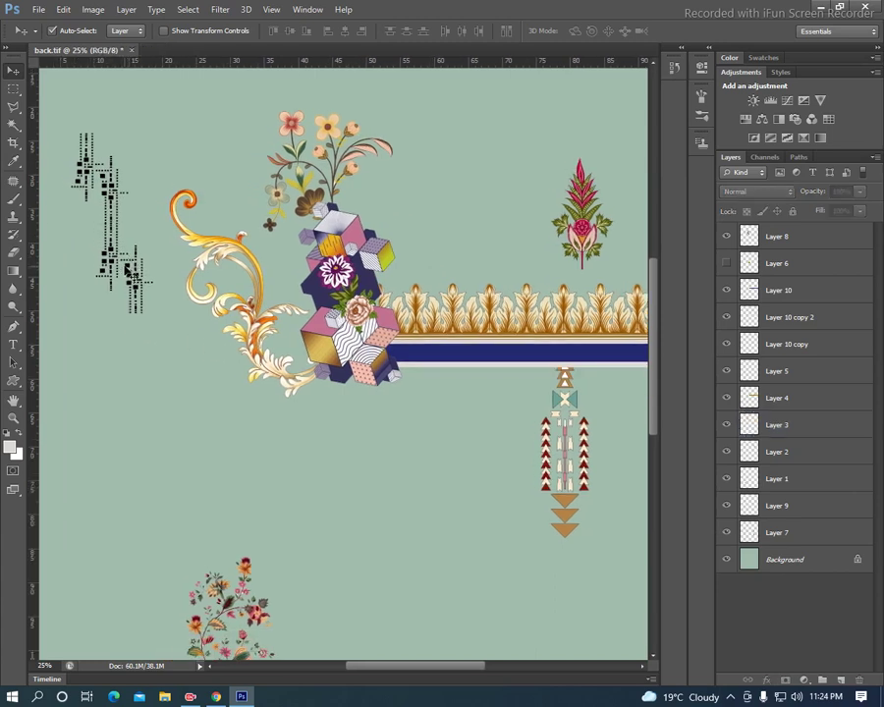
left_click_drag(127, 268, 366, 478)
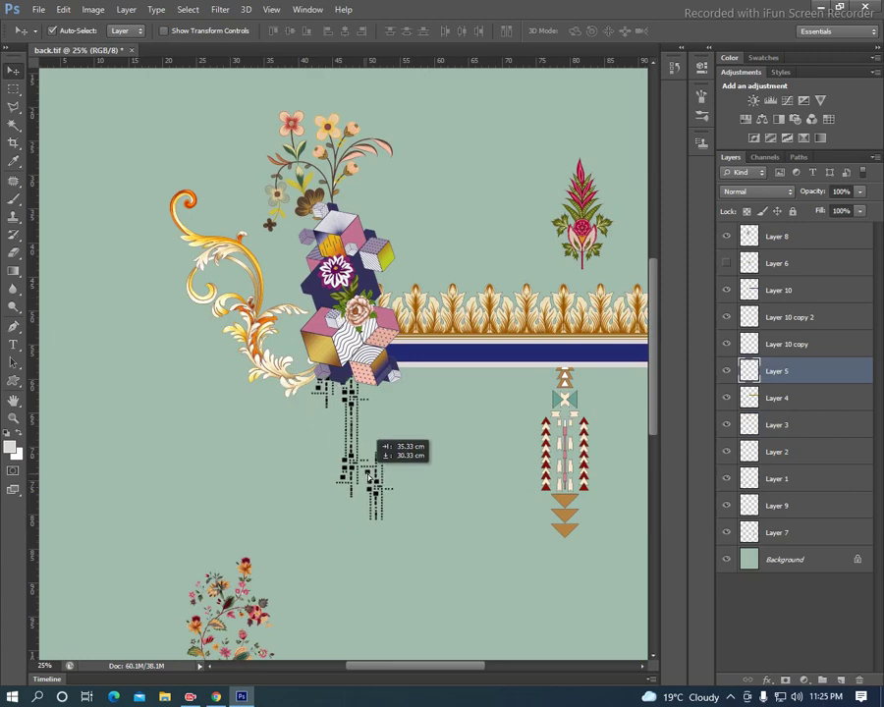
left_click_drag(366, 478, 377, 483)
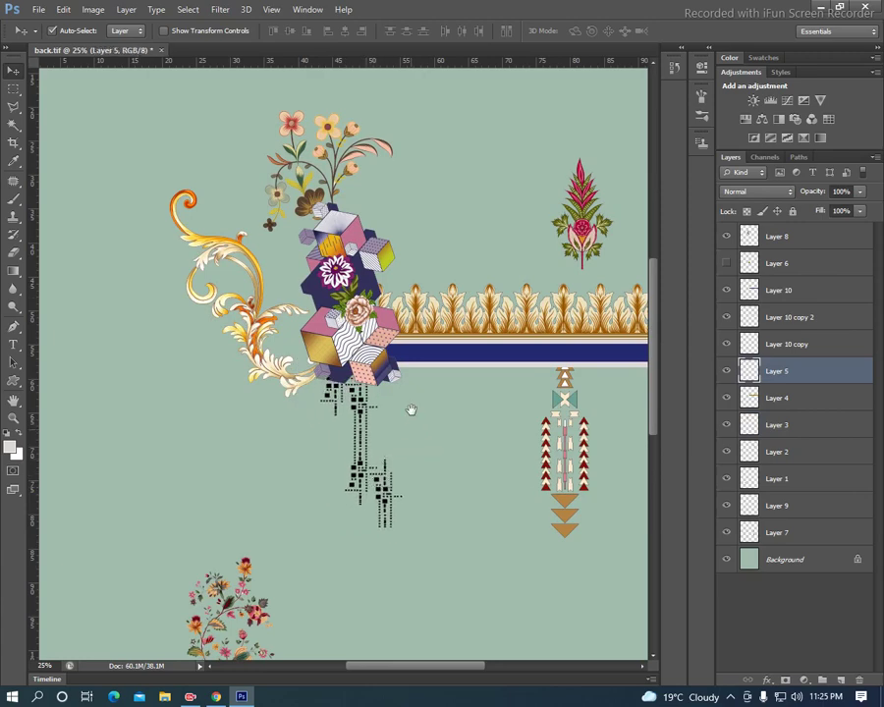
left_click_drag(412, 409, 345, 420)
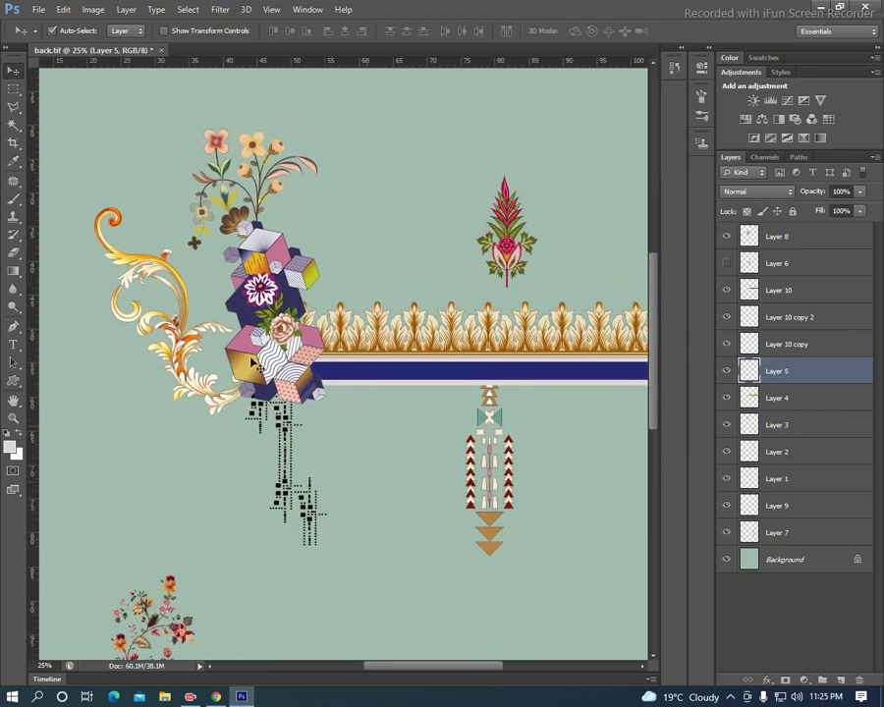
left_click(191, 330)
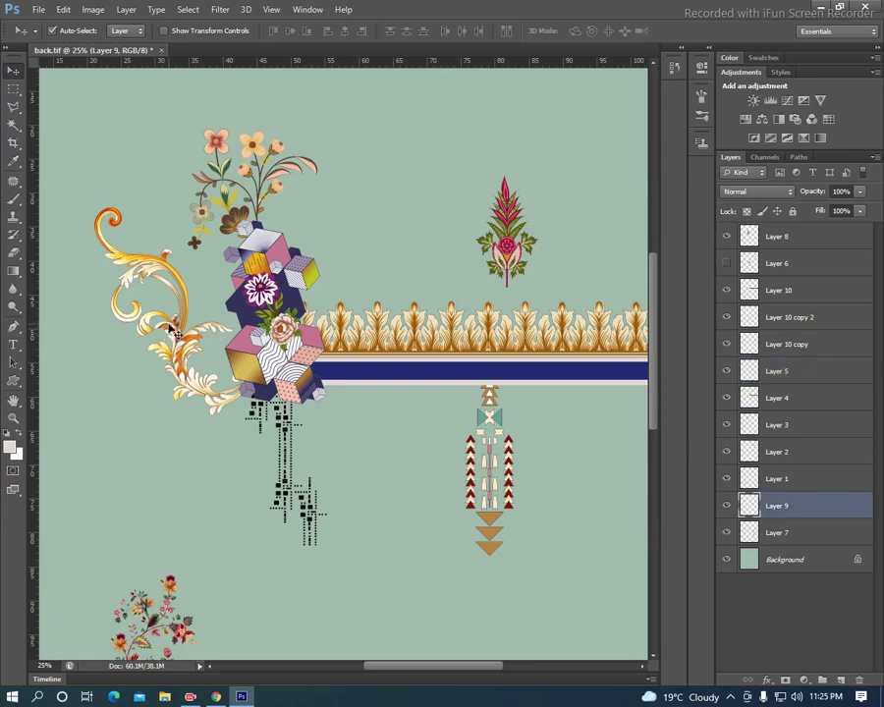
left_click_drag(148, 317, 160, 317)
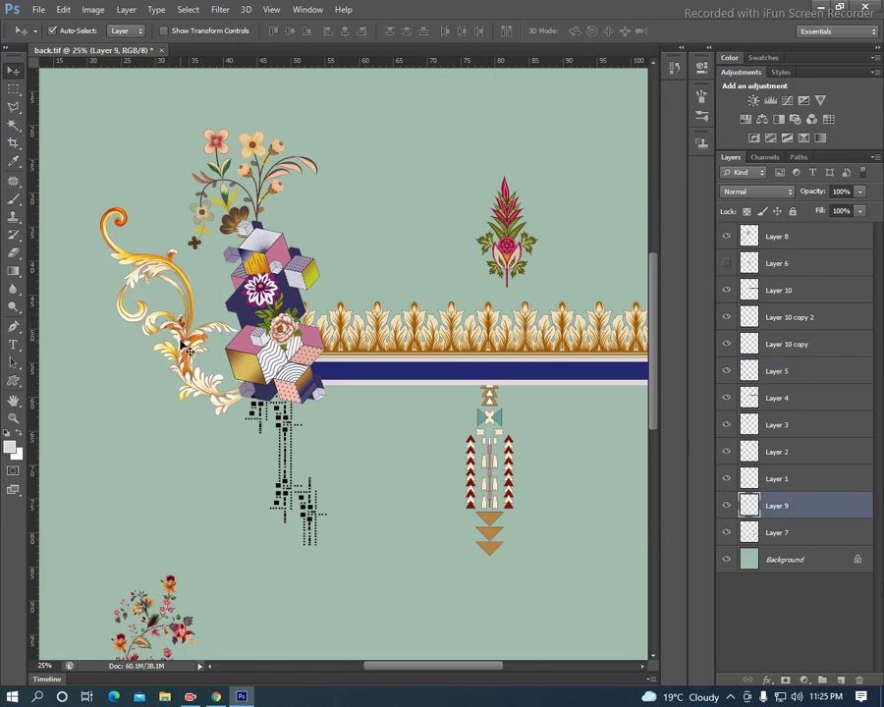
key("ctrl+n")
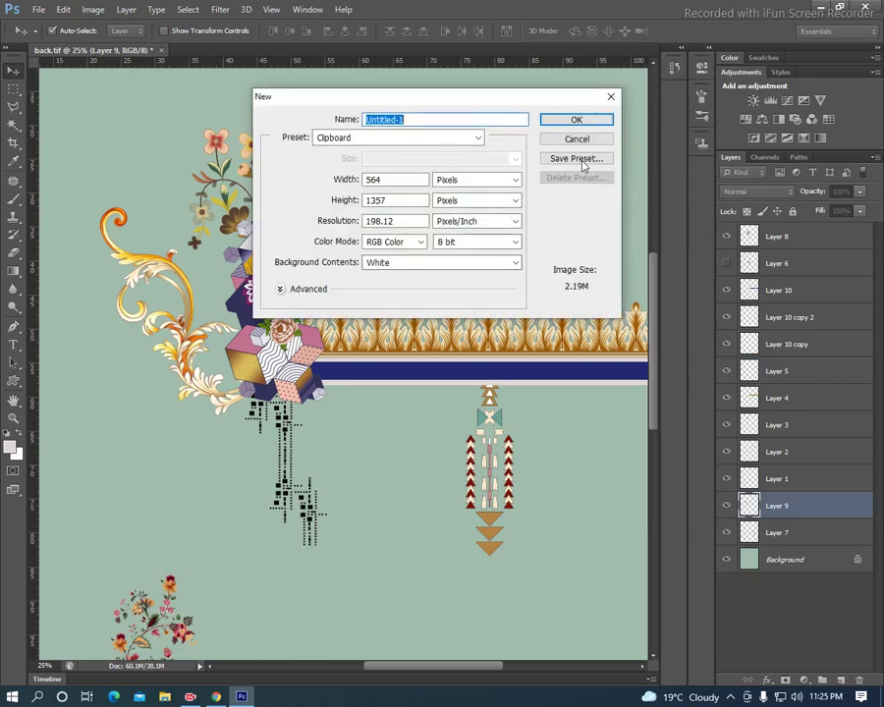
Step: Create a blank 564 × 1357 px document from the Clipboard preset, then return to back.tif
left_click(582, 123)
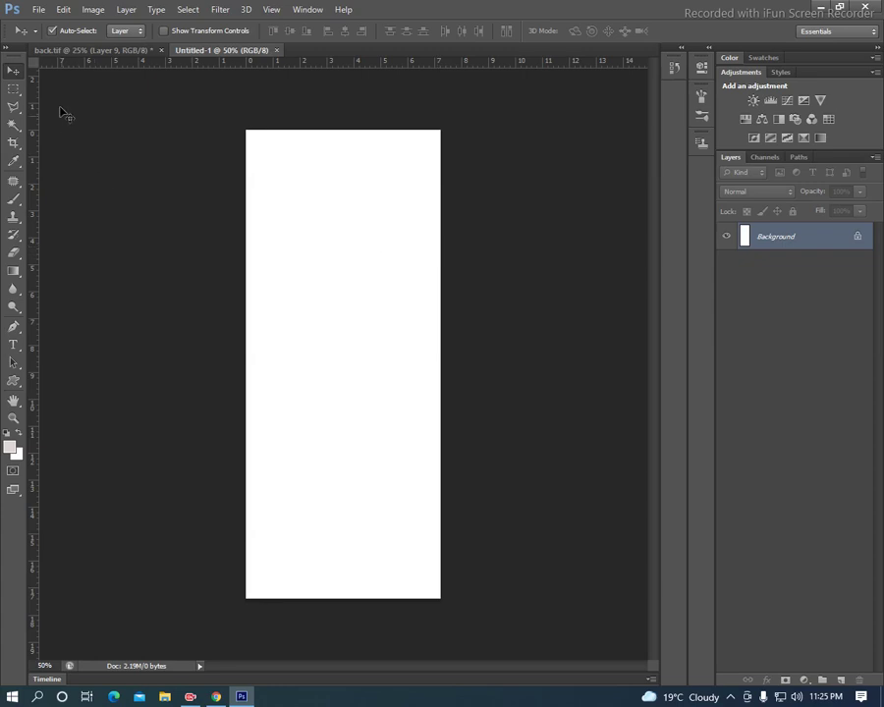
left_click(61, 50)
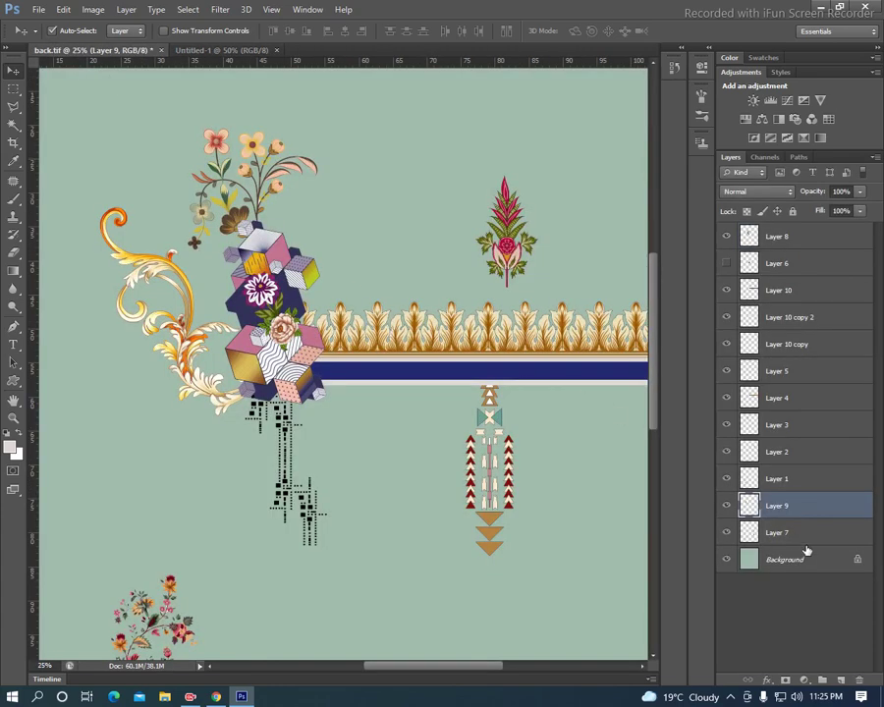
key("ctrl+shift+n")
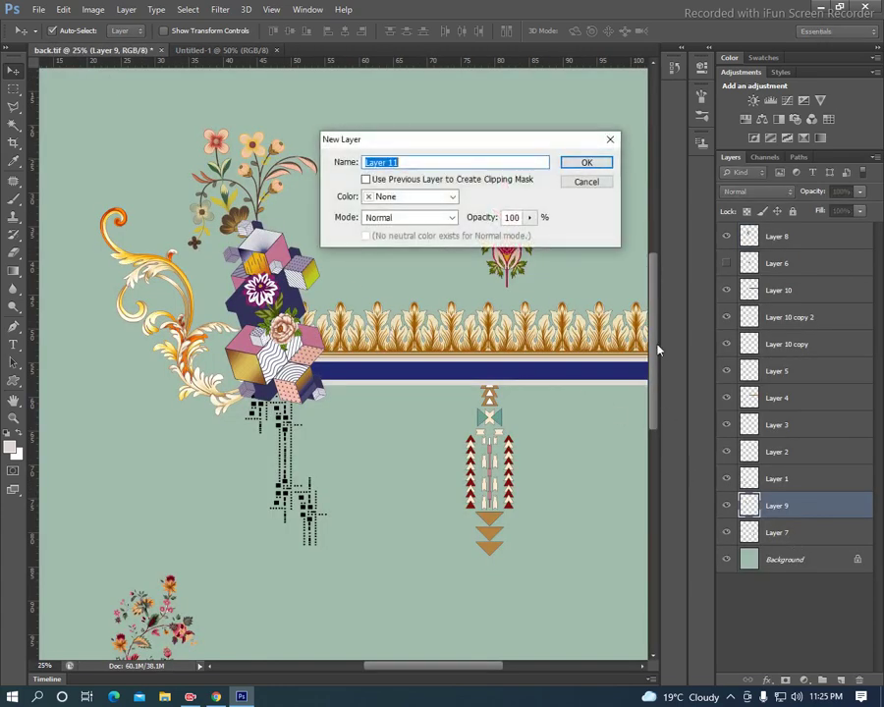
Step: Create Layer 11 and fill a polygonal selection beside the cubes with red sampled from the chevron
left_click(590, 162)
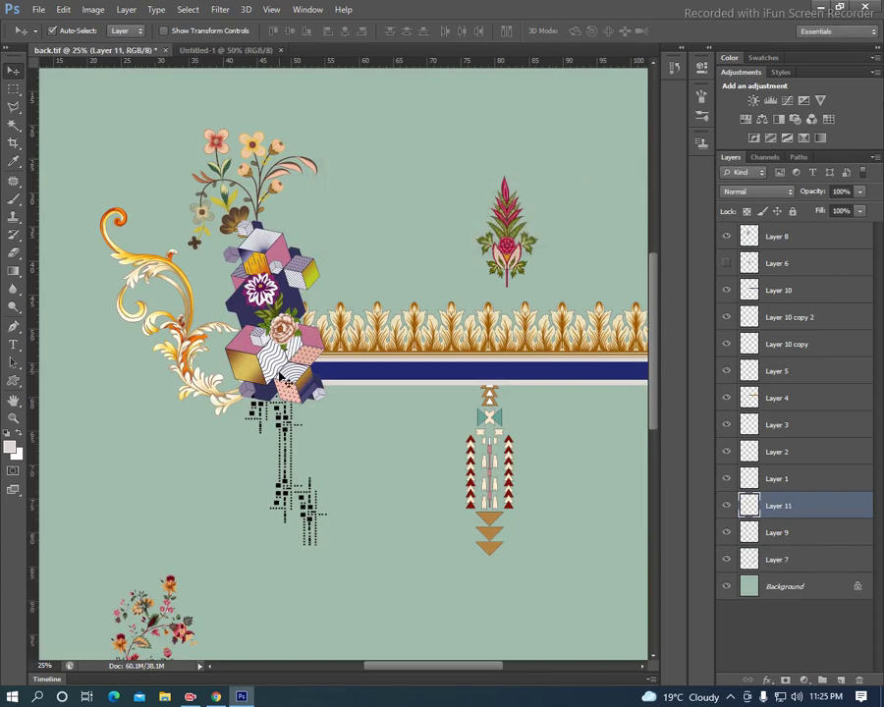
key("l")
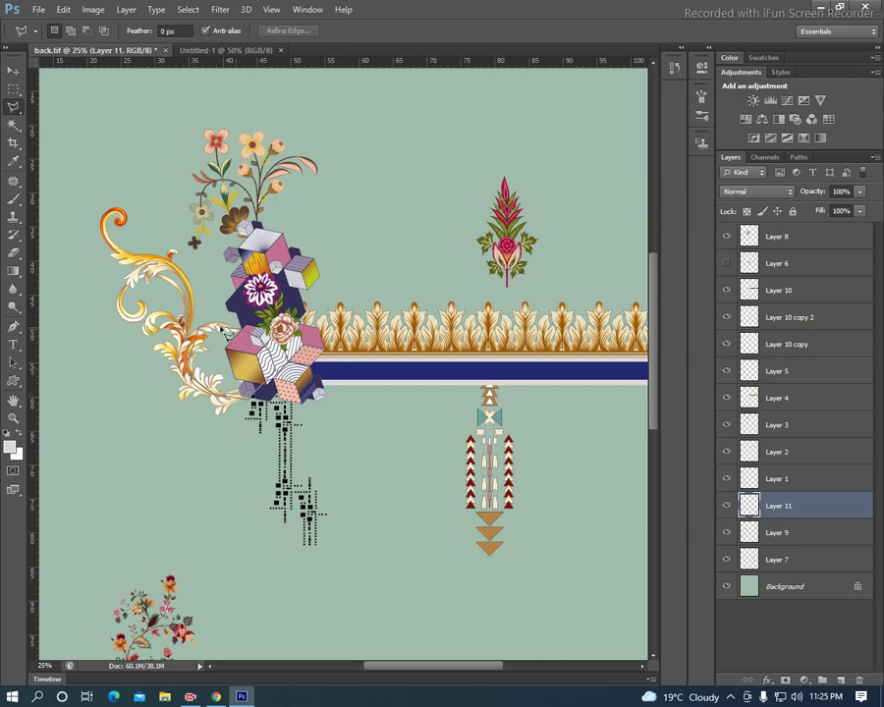
left_click(225, 333)
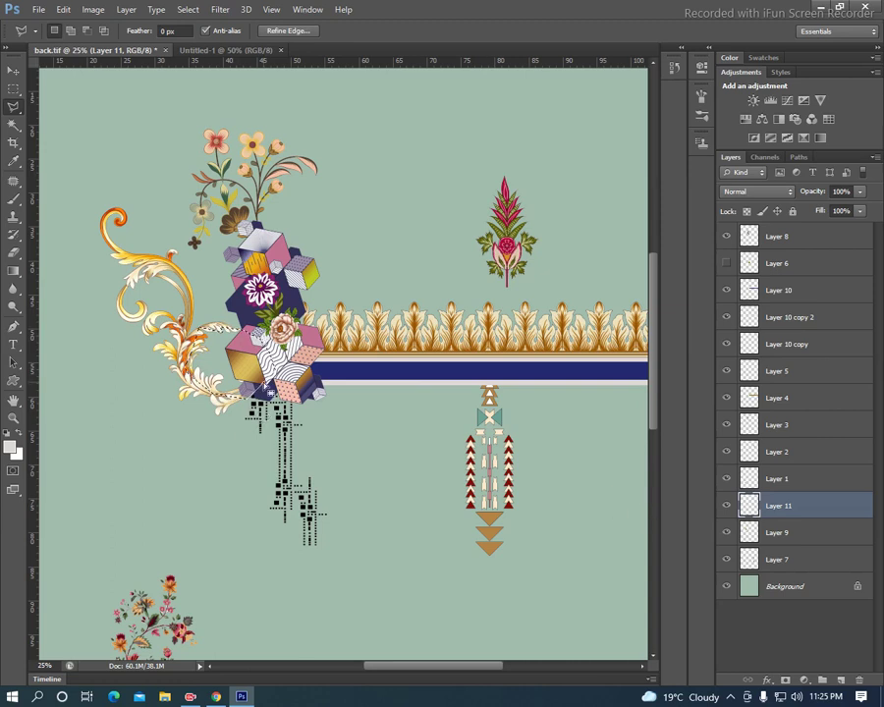
key("b")
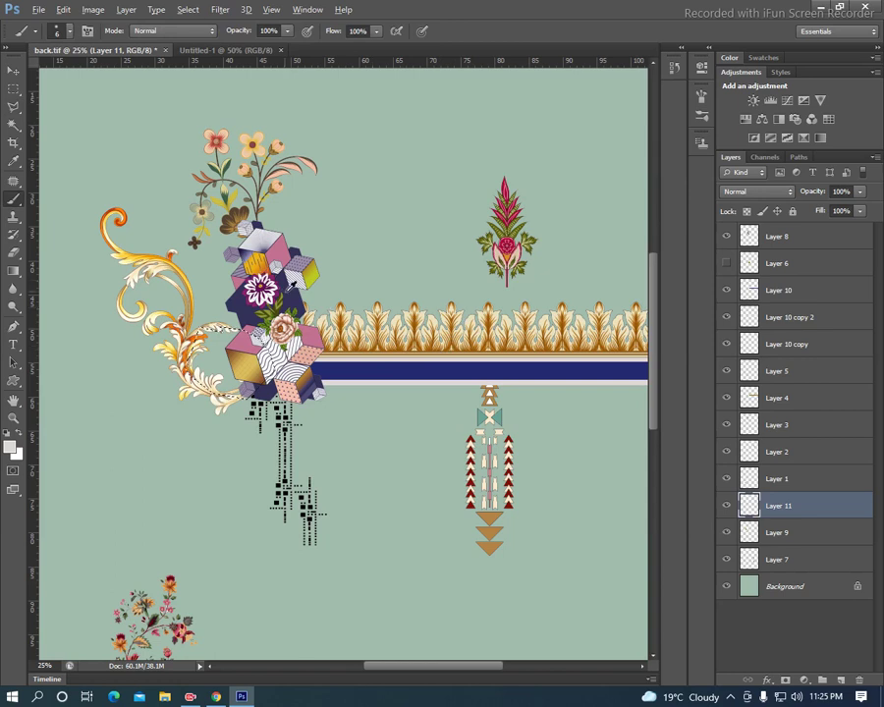
left_click(212, 202, "alt")
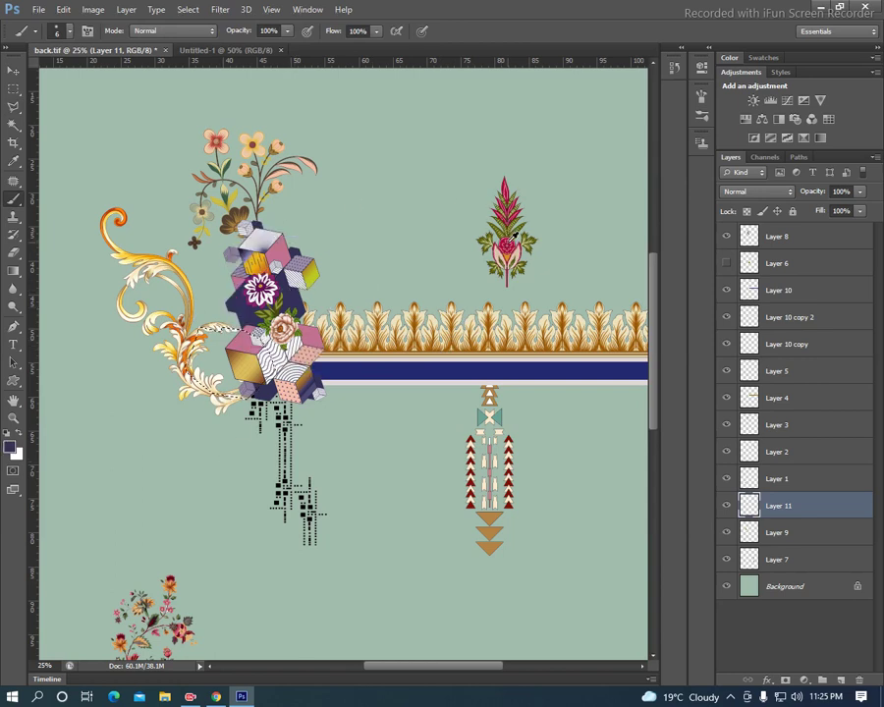
left_click(475, 439, "alt")
left_click(509, 502, "alt")
key("alt+shift+BackSpace")
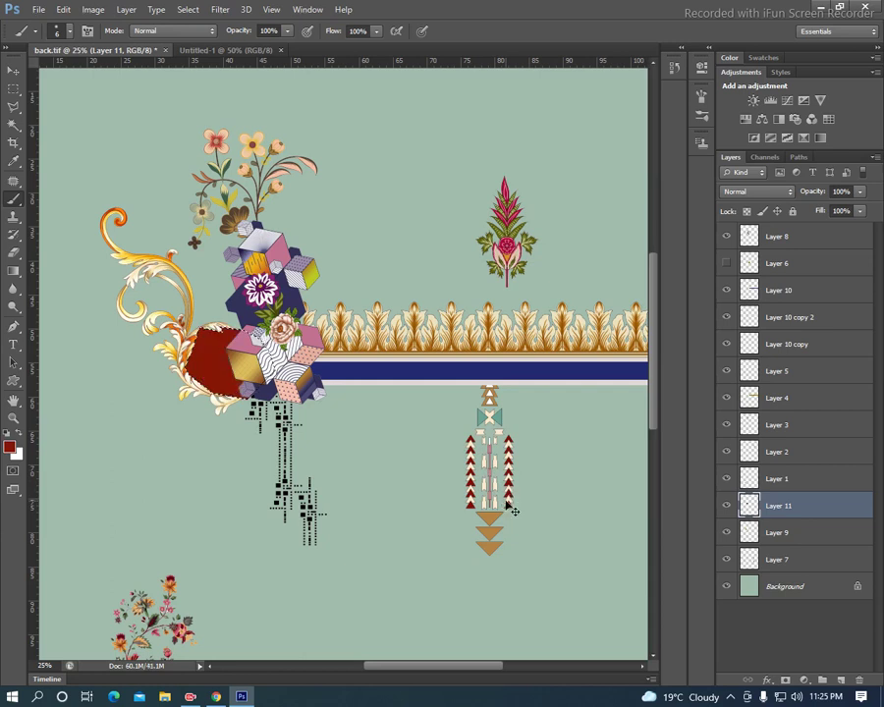
Step: Move Layer 11 below Layer 9 and shift the flower spray slightly left
left_click_drag(802, 501, 812, 560)
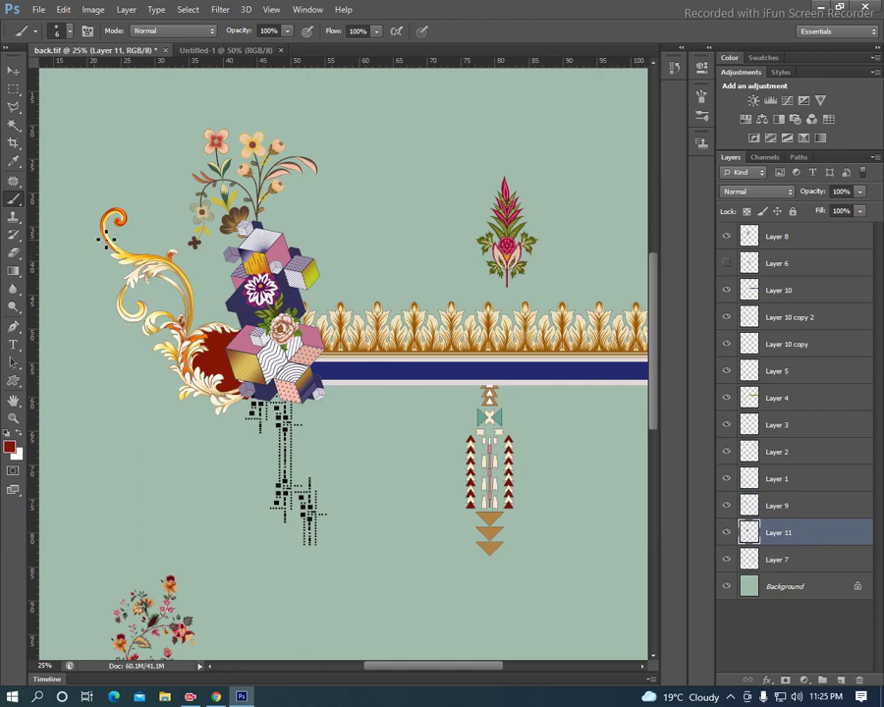
key("v")
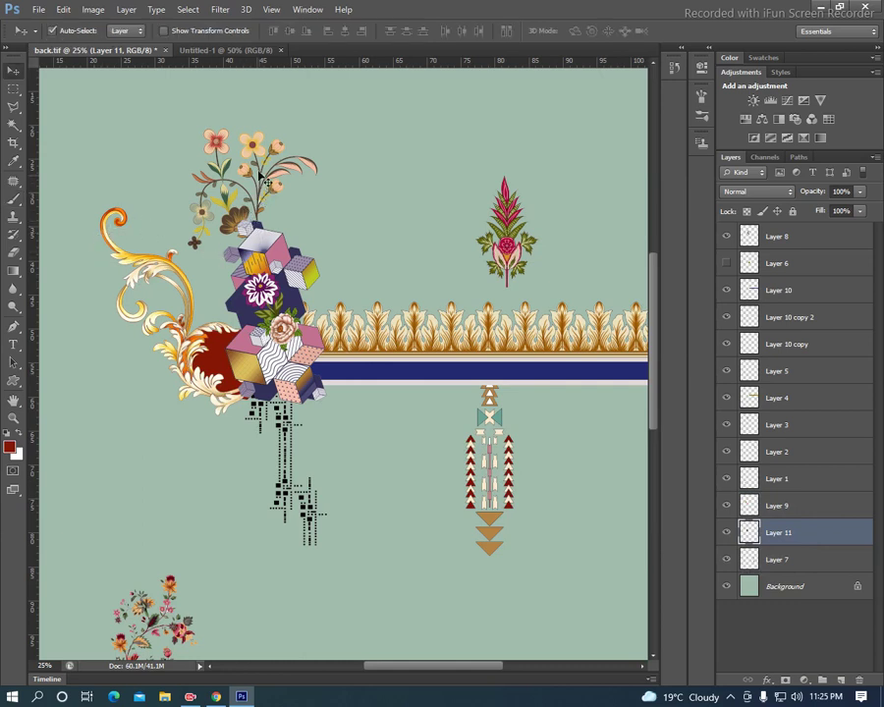
left_click_drag(252, 148, 228, 147)
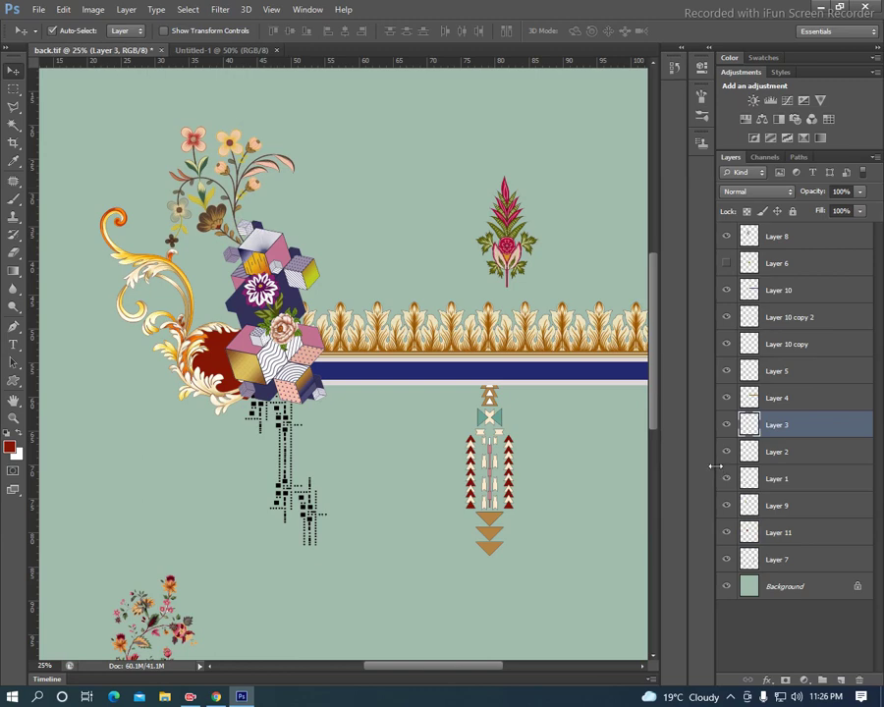
Step: Add Layer 12 just above the Background and fill a lassoed oval beside the cubes with dark red
key("ctrl+shift+n")
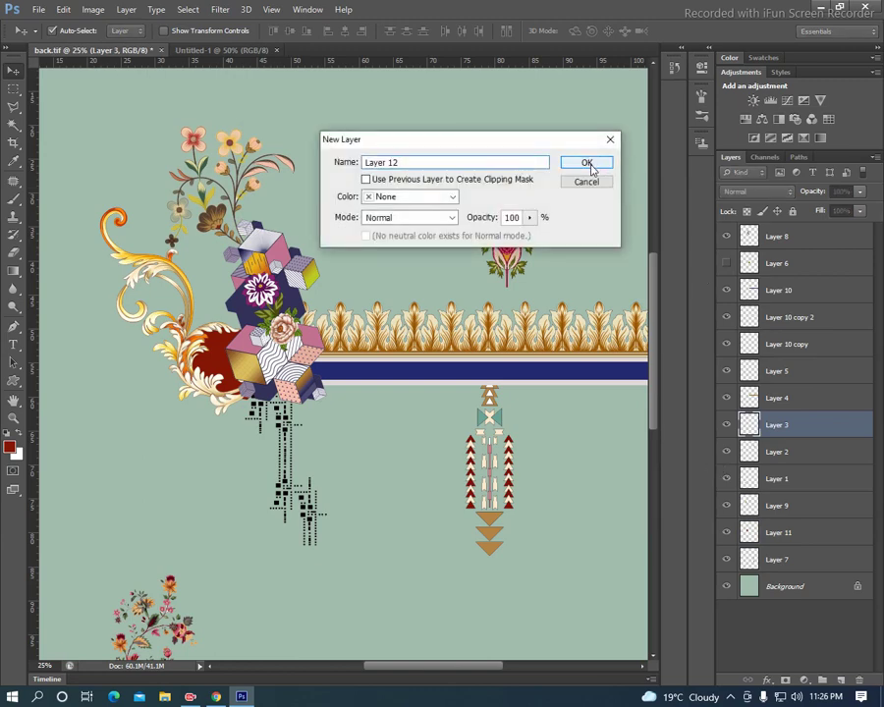
left_click(586, 163)
left_click_drag(870, 420, 788, 588)
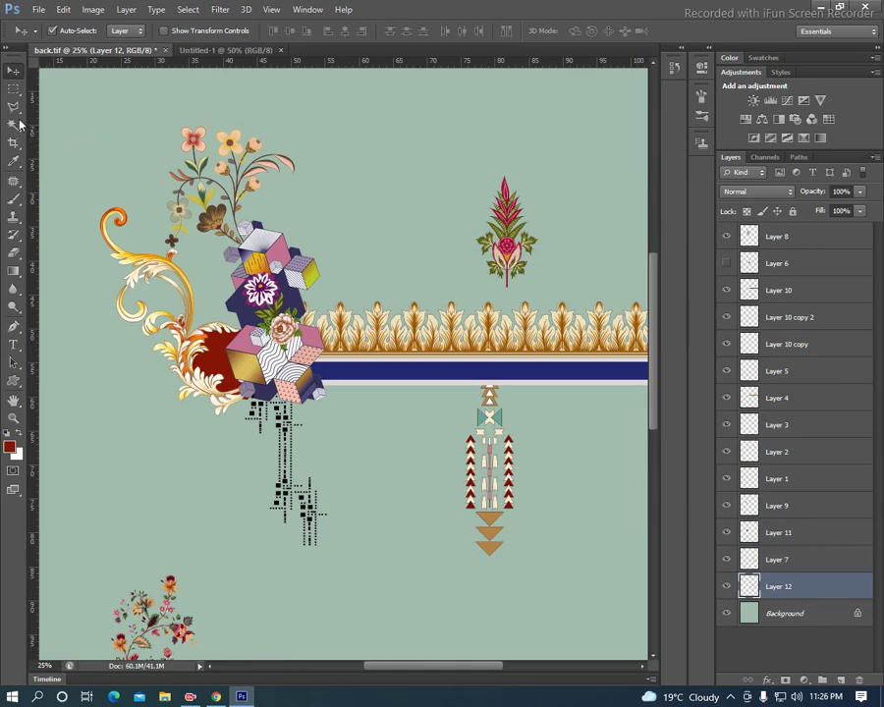
left_click_drag(13, 106, 45, 79)
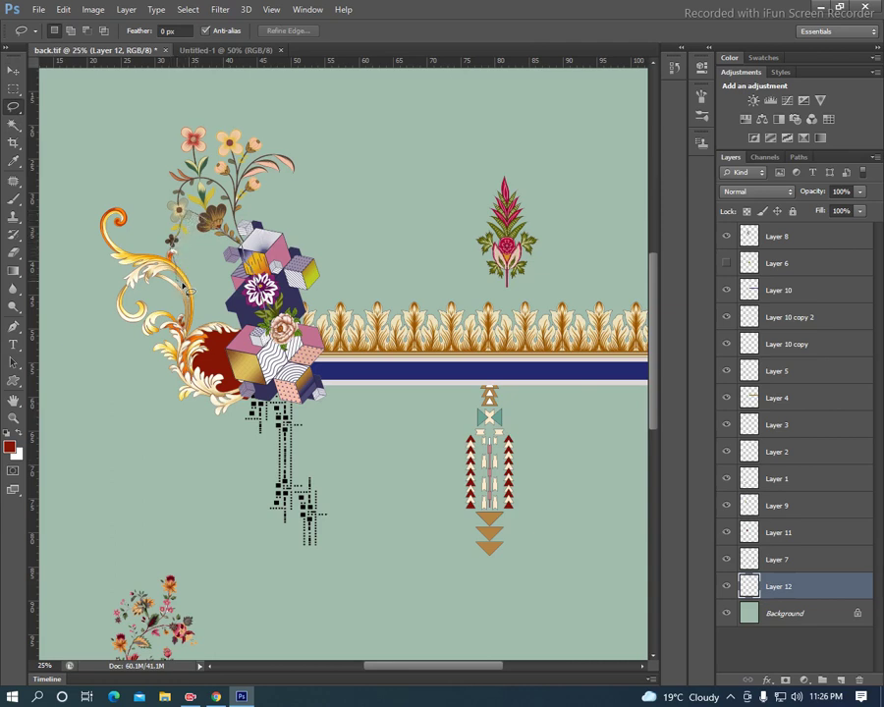
left_click_drag(136, 232, 138, 255)
key("alt+BackSpace")
key("ctrl+d")
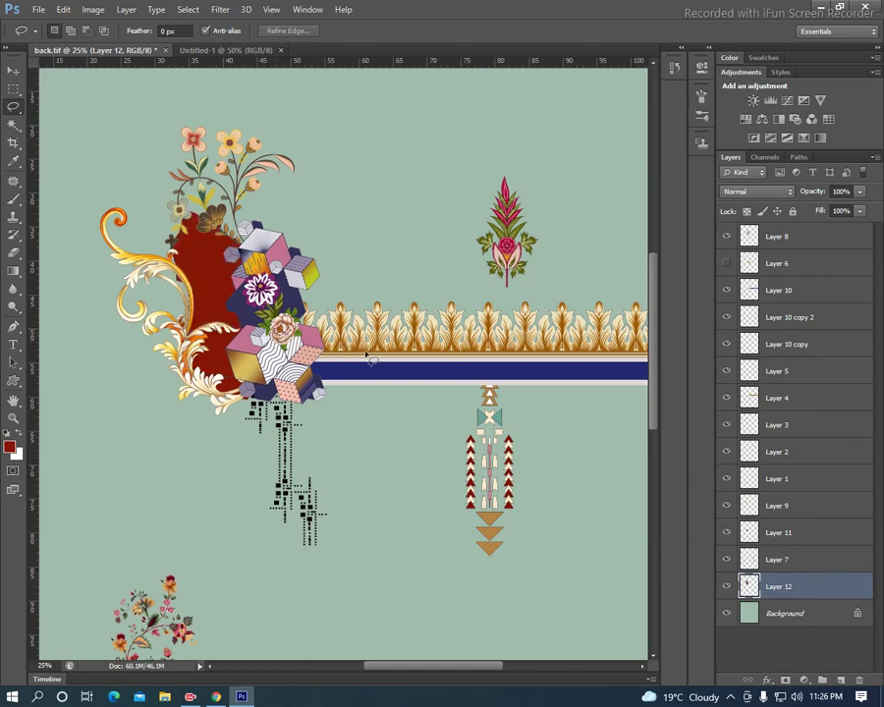
left_click(727, 586)
Step: Lasso part of the scroll, reset colours to black and white, clear the selection and zoom out
mouse_move(172, 257)
left_mouse_down()
mouse_move(207, 295)
mouse_move(168, 290)
left_mouse_up()
key("d")
left_click_drag(117, 300, 162, 314)
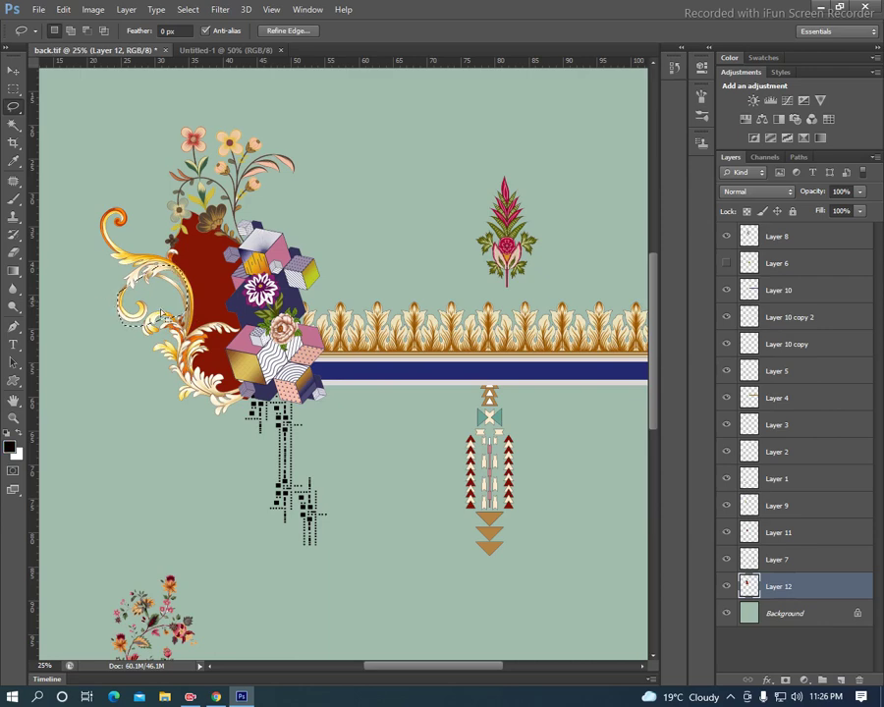
left_click(214, 327)
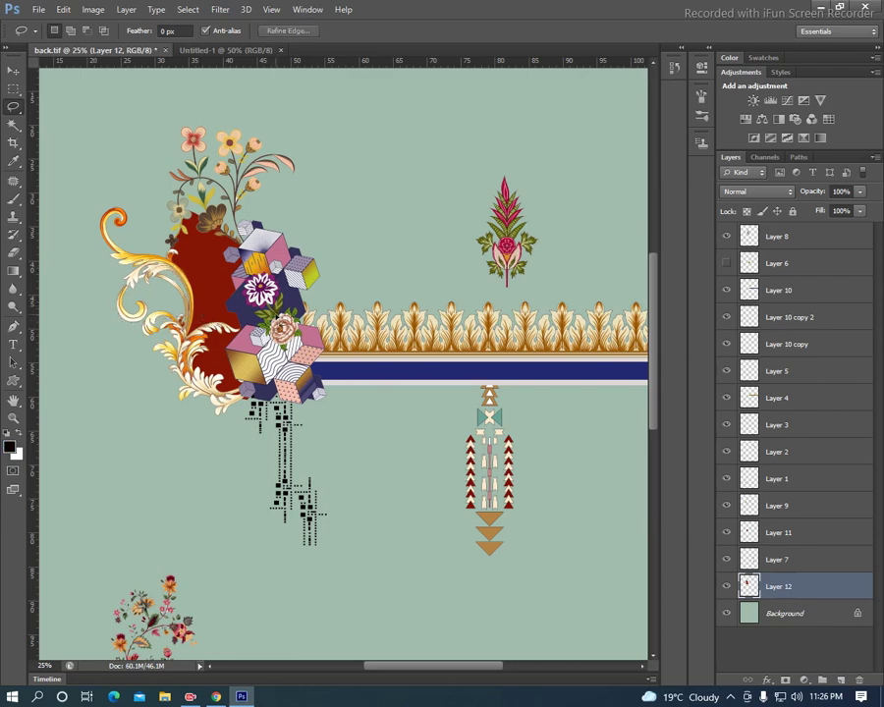
key("ctrl+minus")
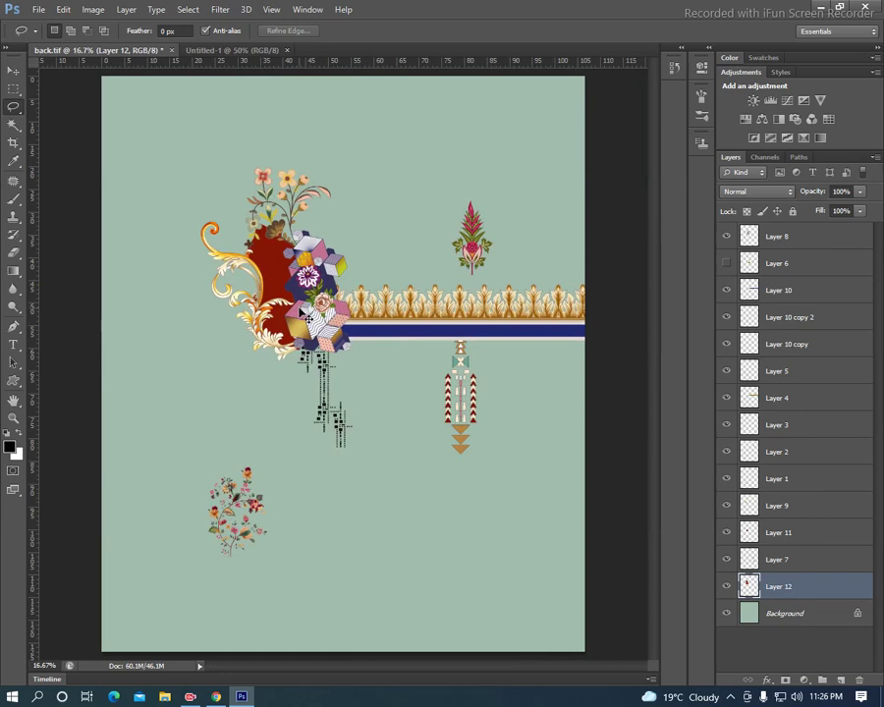
Step: Duplicate the dotted pattern layer, Layer 5, and return to the original Layer 5
key("ctrl+plus")
key("v")
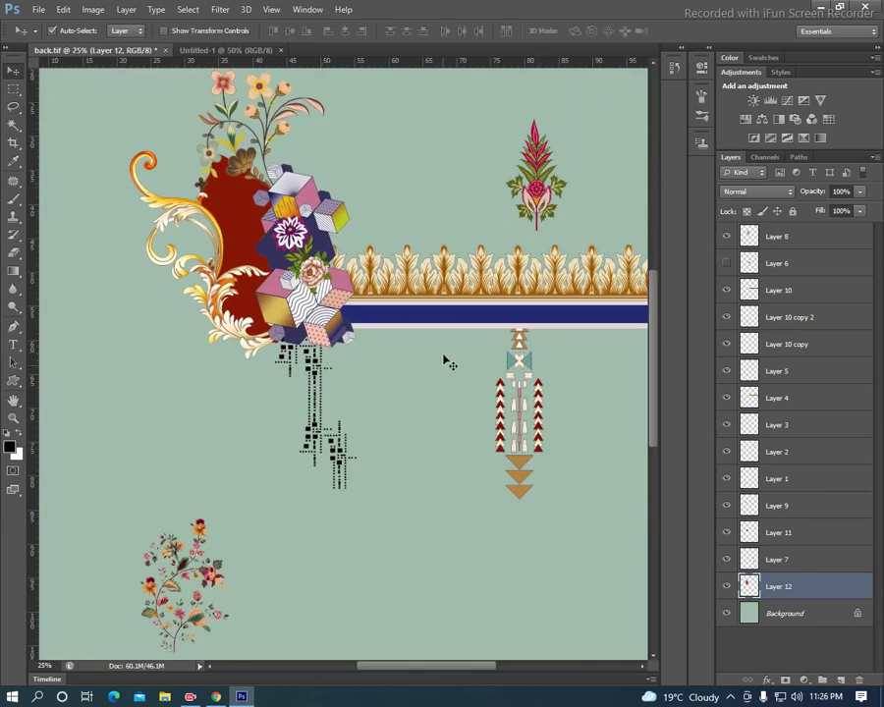
left_click_drag(429, 313, 457, 374)
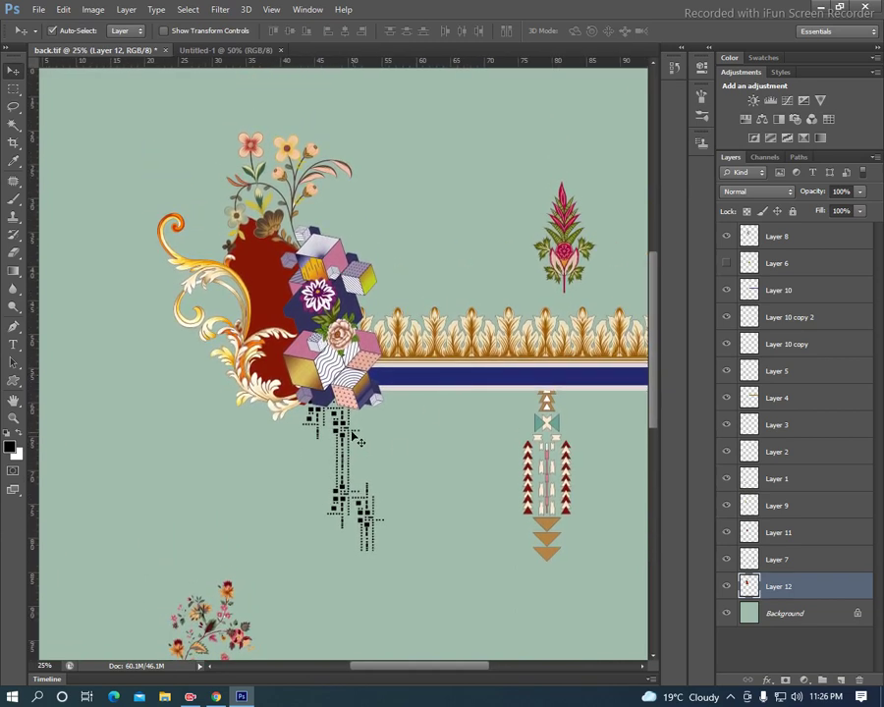
left_click(343, 427)
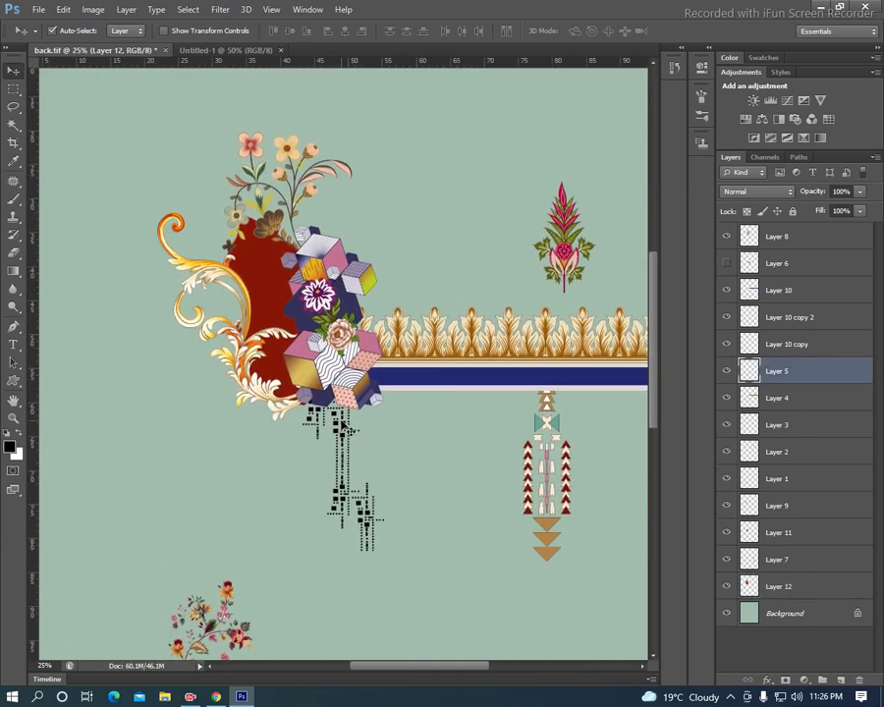
key("ctrl+j")
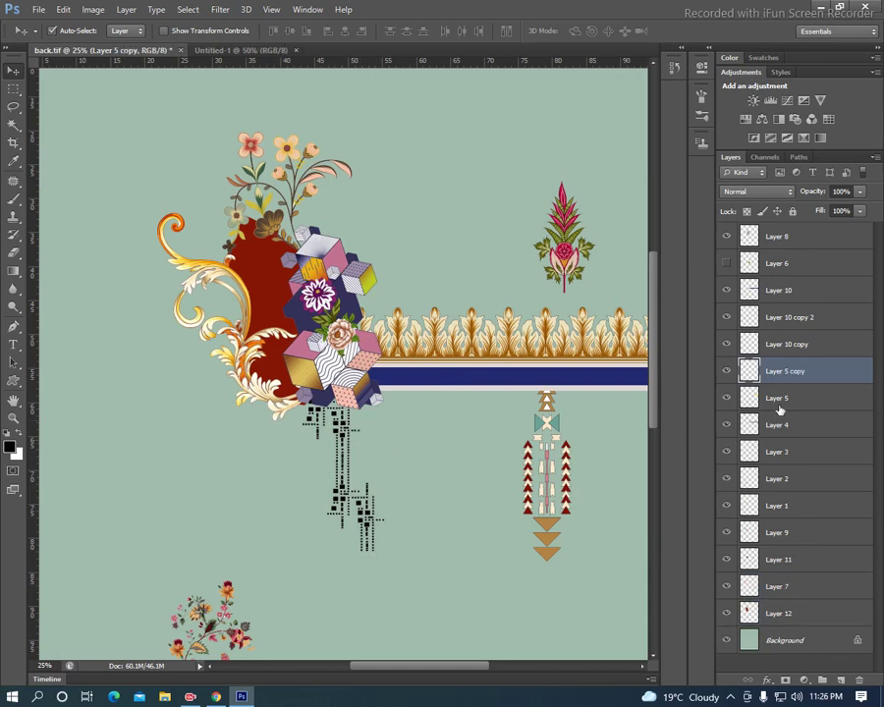
left_click(786, 399)
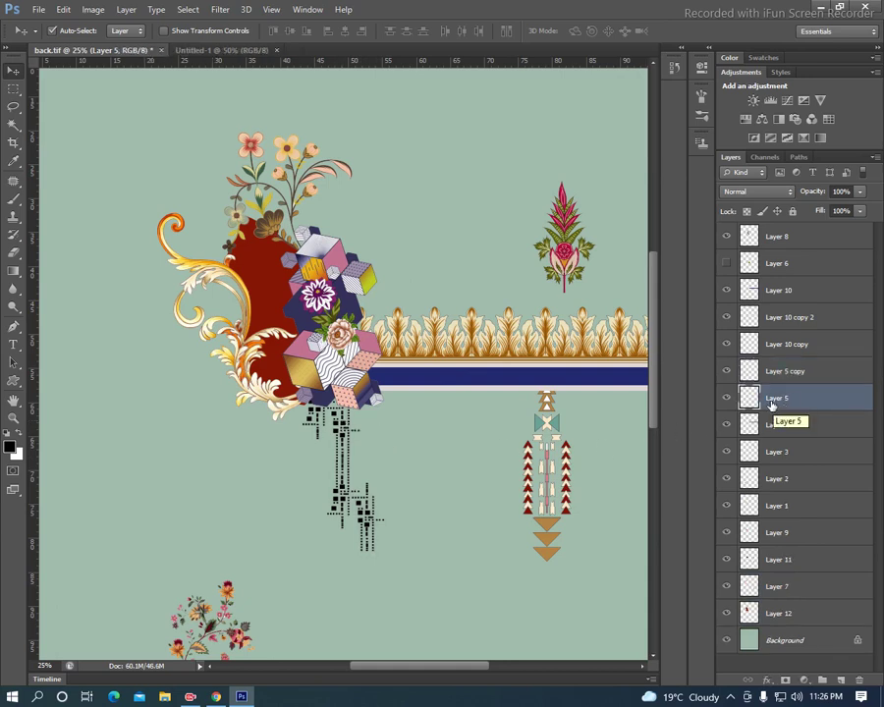
key("ctrl+z")
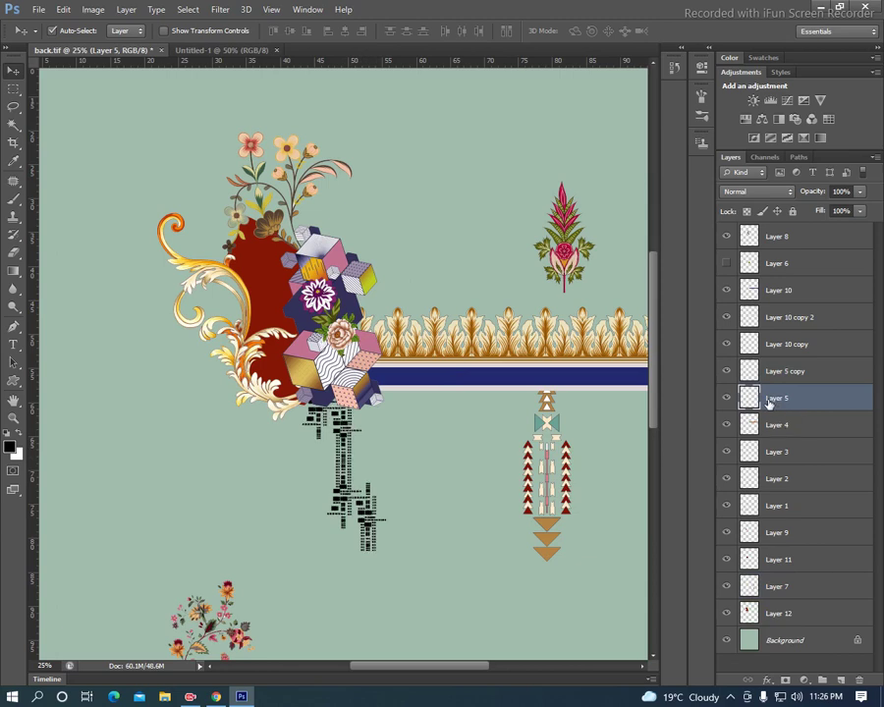
Step: Load Layer 5's contents as a selection and sample cream for the brush, inspecting the pattern closely
left_click(749, 401, "ctrl")
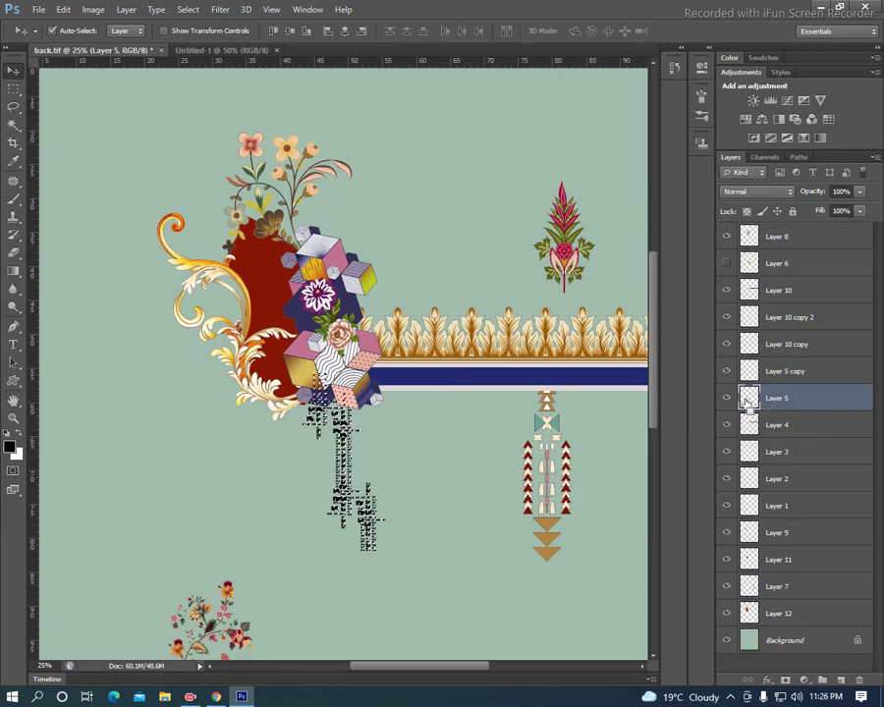
key("b")
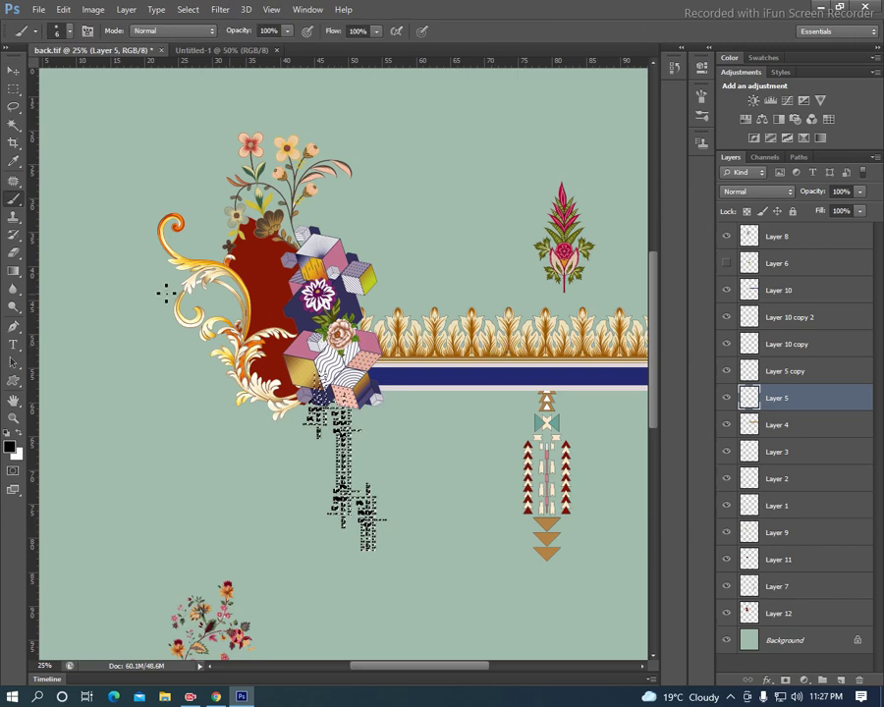
left_click(260, 383, "alt")
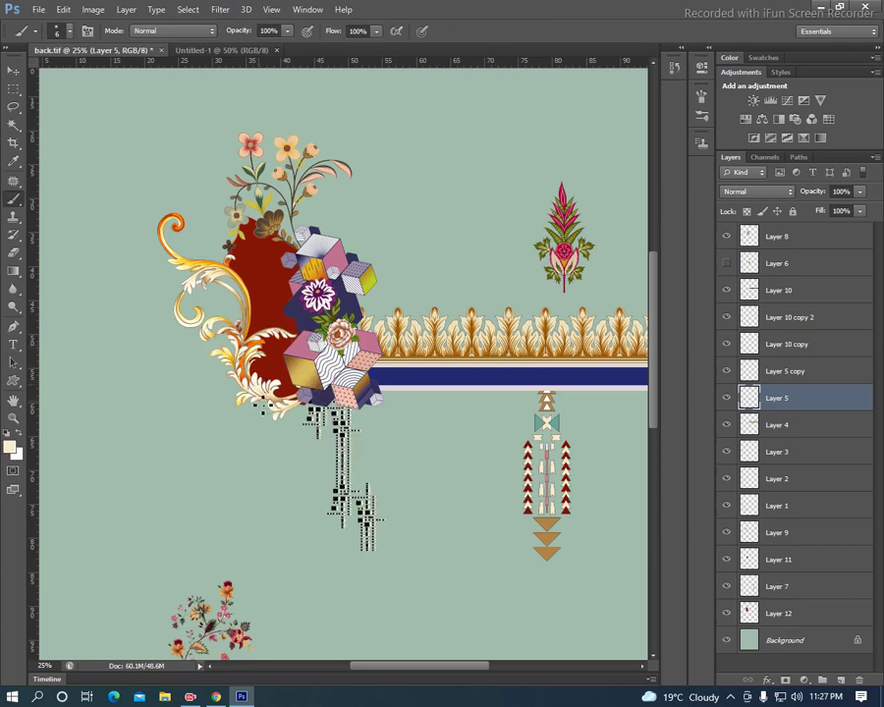
key("ctrl+plus")
key("ctrl+plus")
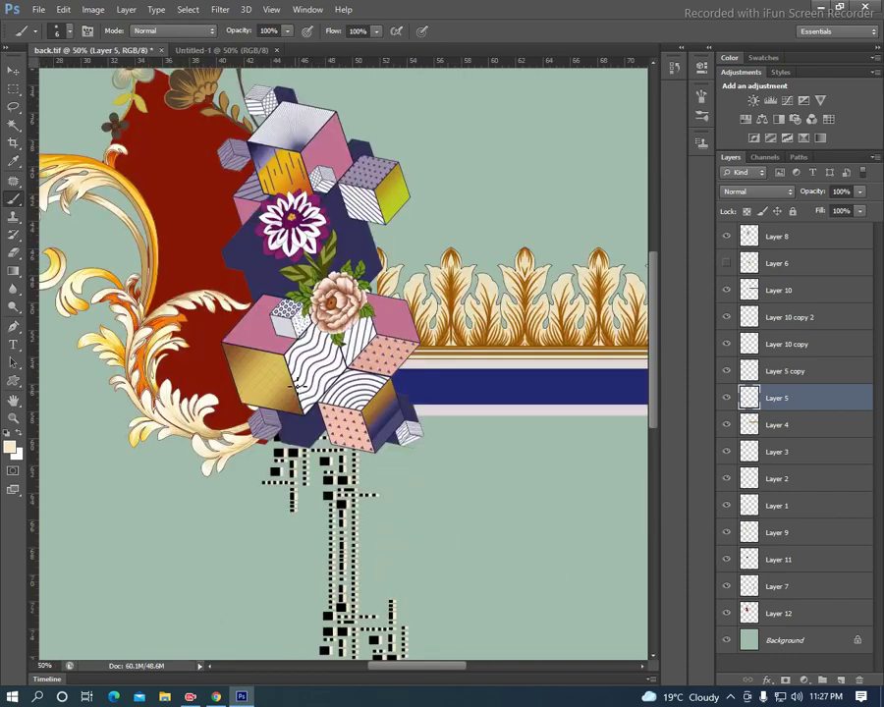
mouse_move(452, 441)
left_mouse_down()
mouse_move(342, 284)
mouse_move(371, 285)
left_mouse_up()
left_click_drag(297, 233, 323, 260)
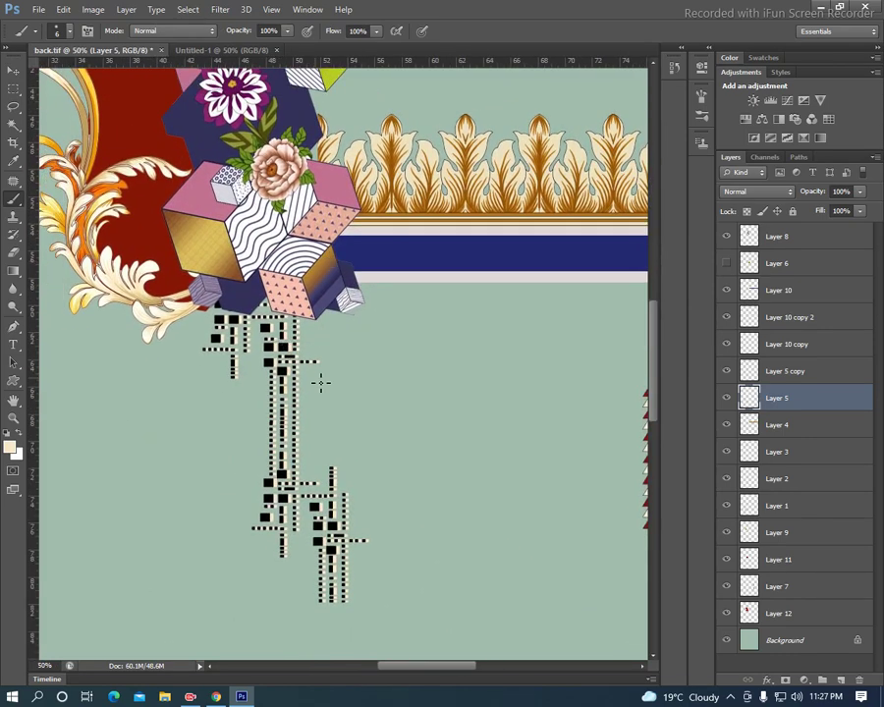
key("ctrl+minus")
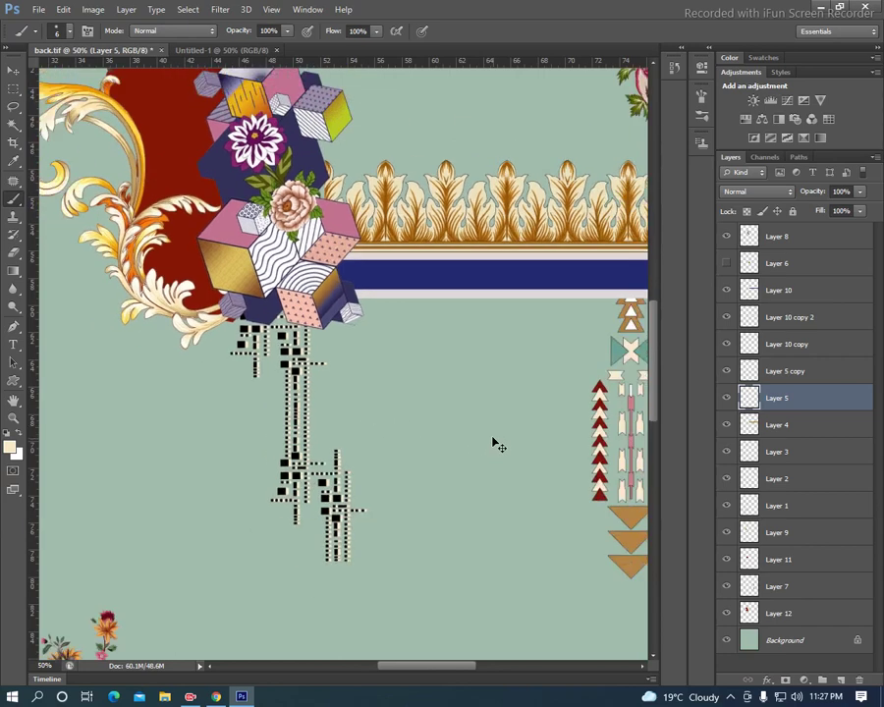
Step: Scale Layer 5 and Layer 5 copy to about 114% and shift them down-right
left_click(781, 372, "shift")
key("ctrl+t")
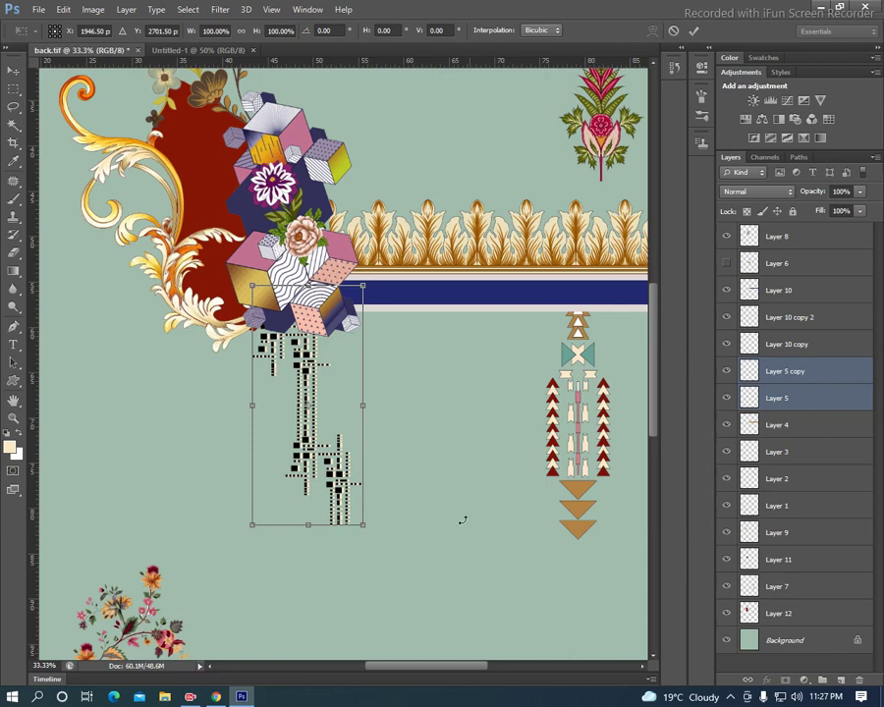
left_click_drag(364, 526, 377, 540)
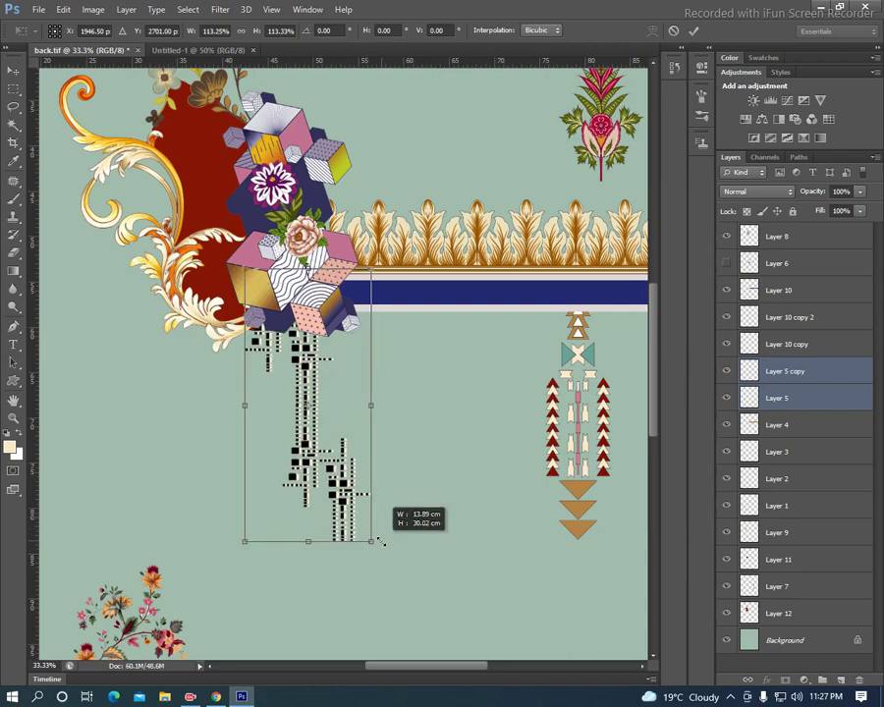
left_click_drag(324, 518, 350, 555)
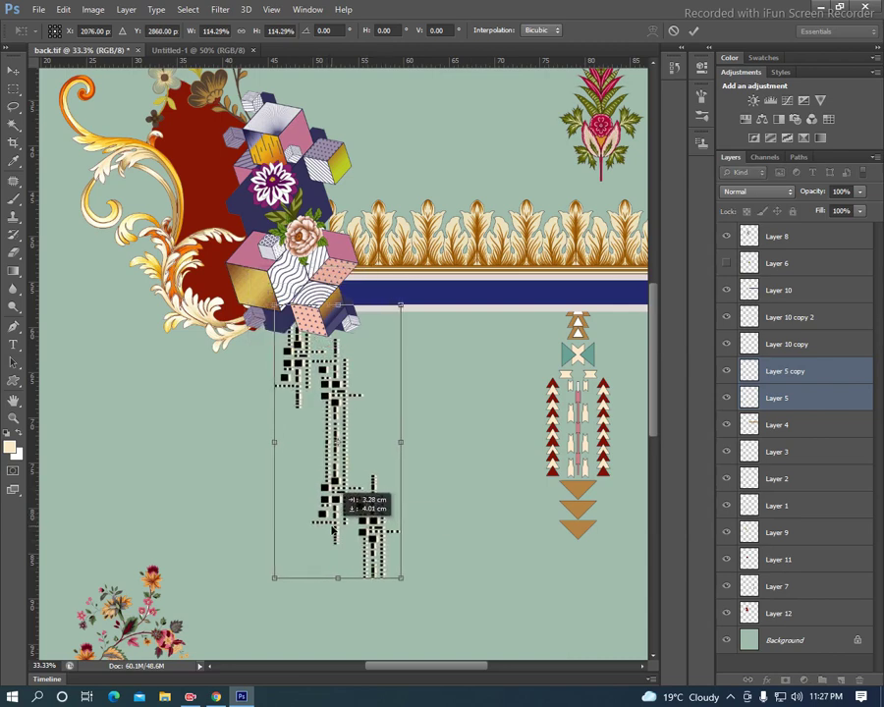
key("Return")
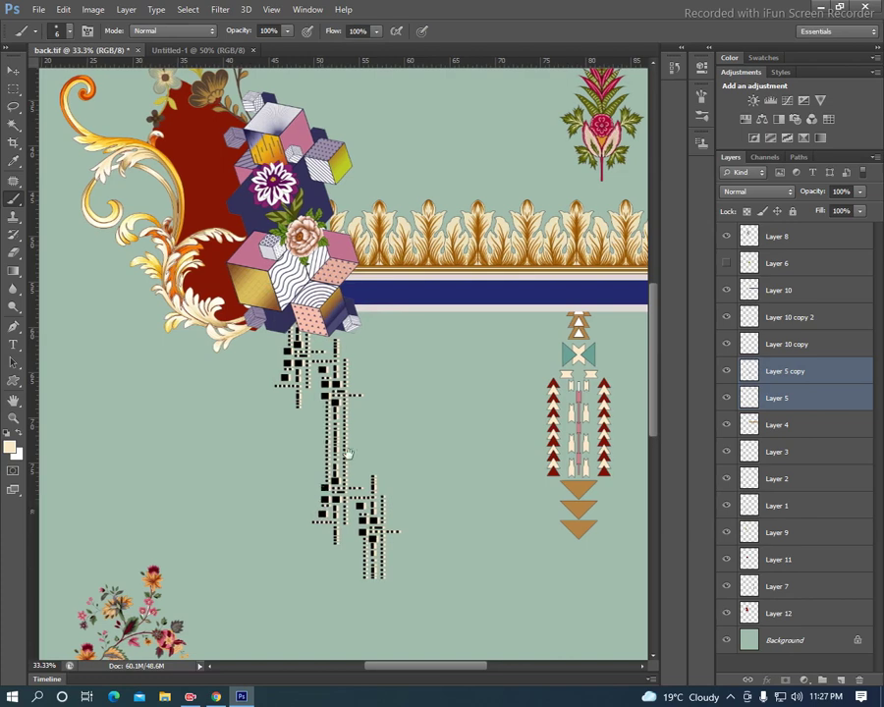
Step: Zoom out to 25% with the lower flower sprig in view and begin Save As
scroll(322, 530, "up", 2)
scroll(323, 538, "up", 1)
scroll(279, 564, "right", 2)
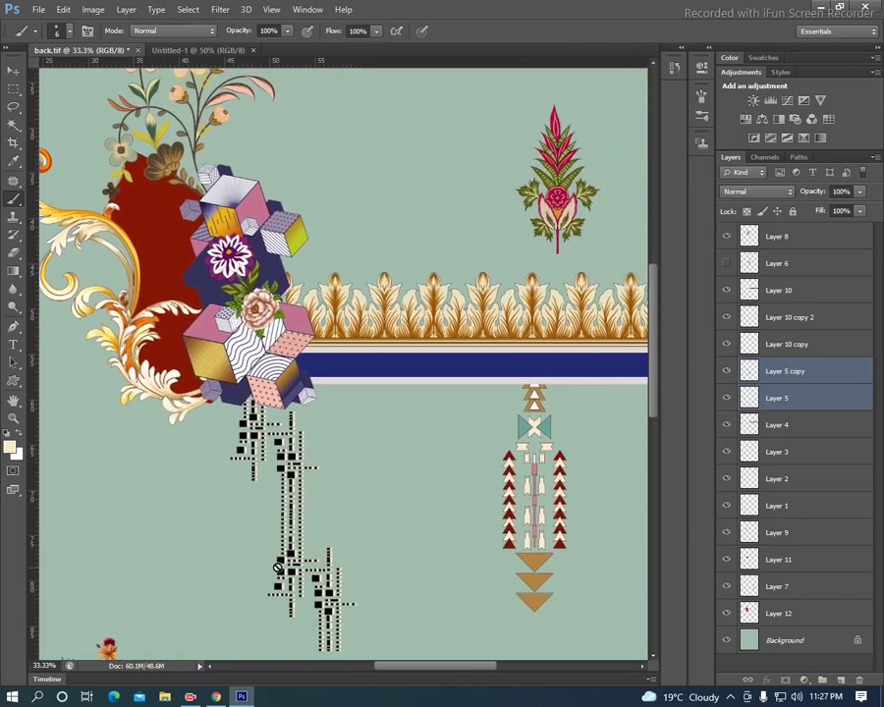
key("ctrl+minus")
left_click_drag(398, 261, 482, 80)
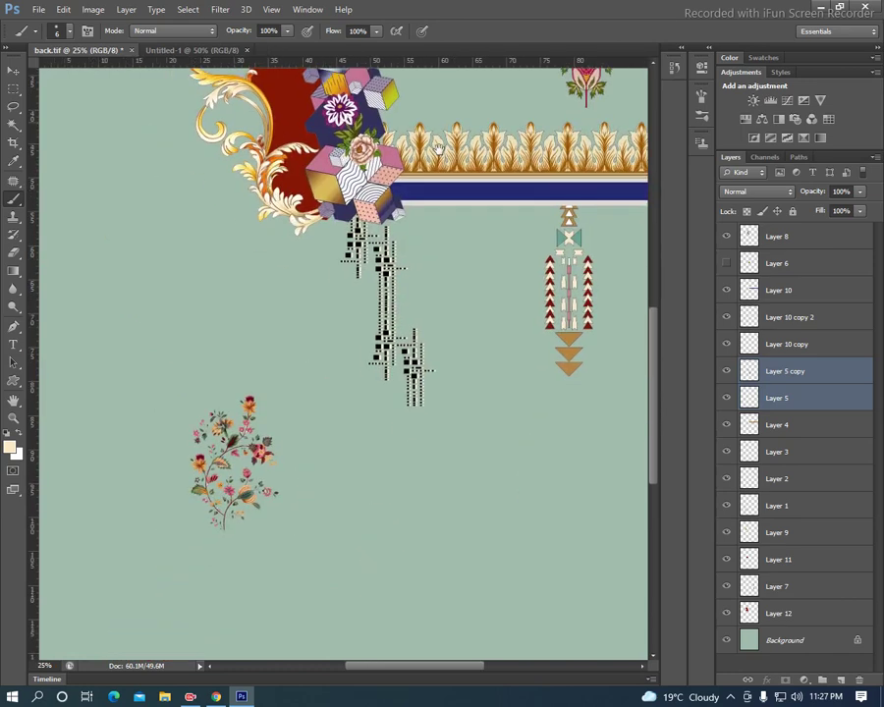
key("v")
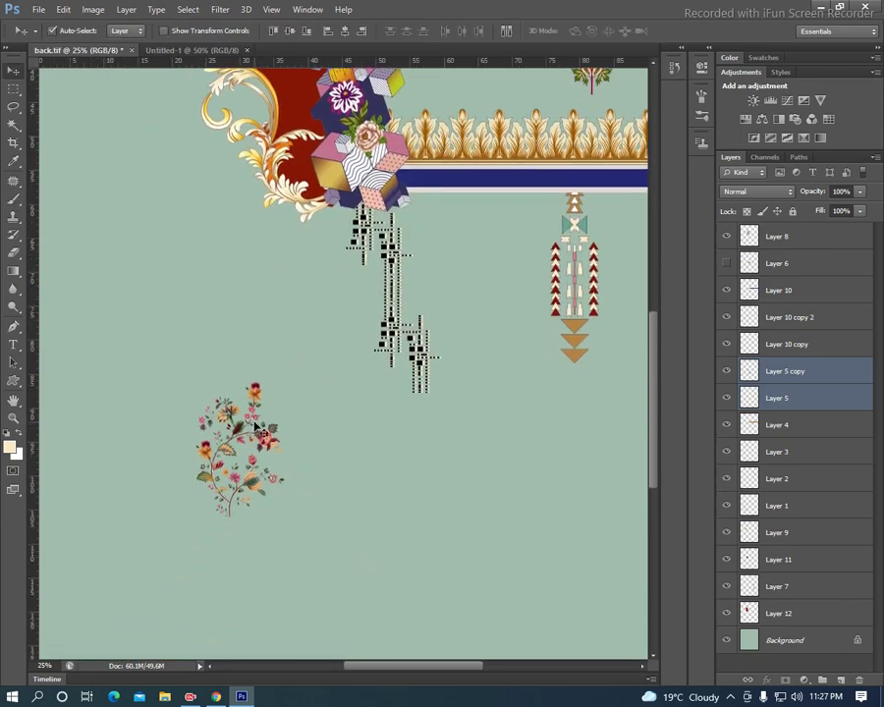
key("ctrl+shift+s")
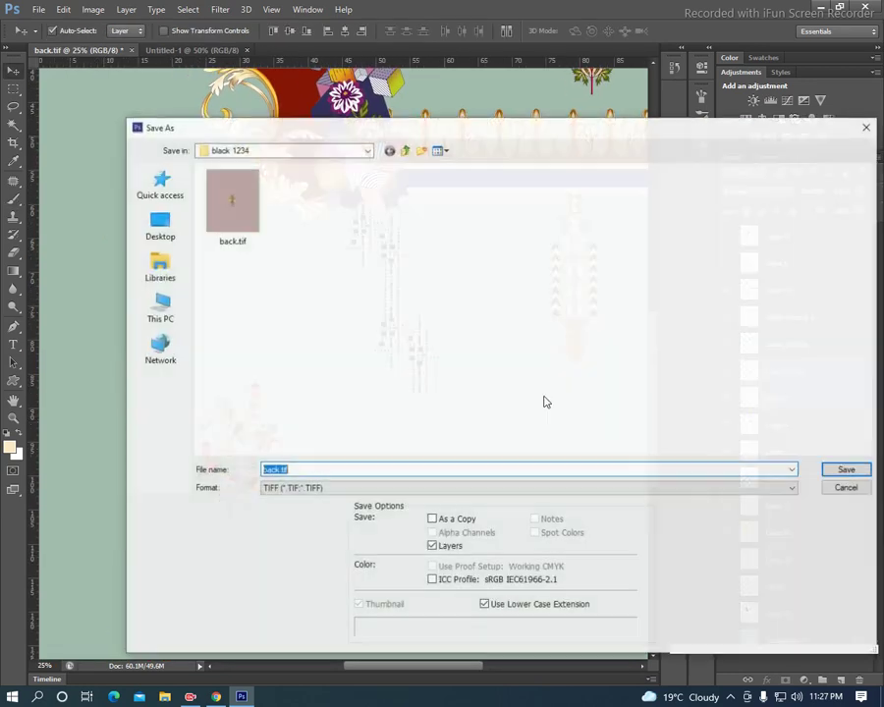
Step: Replace back.tif with the layered TIFF, accepting the TIFF options, and fit the page in view
left_click(841, 469)
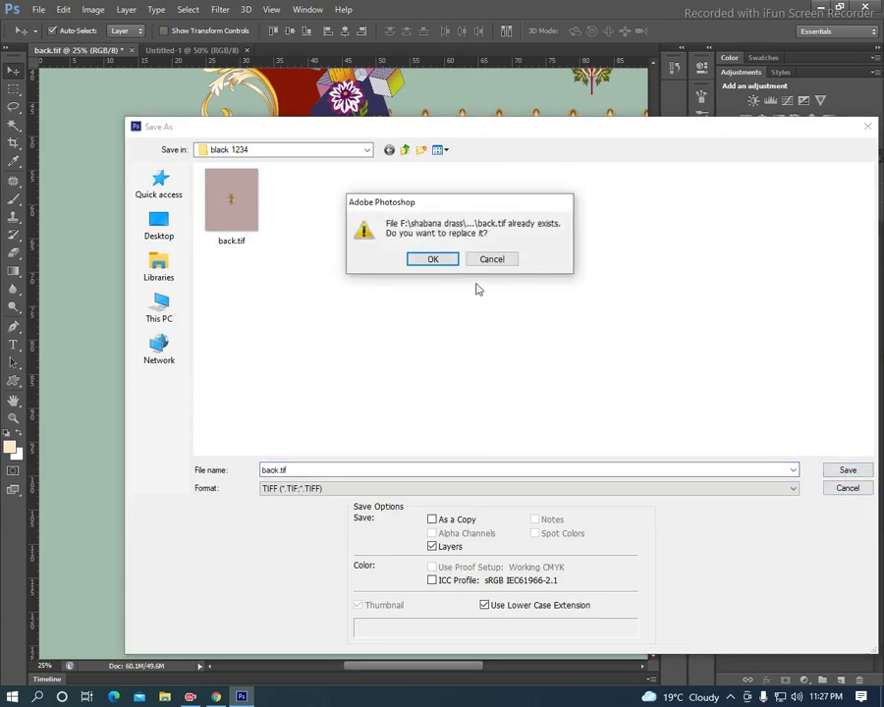
left_click(427, 257)
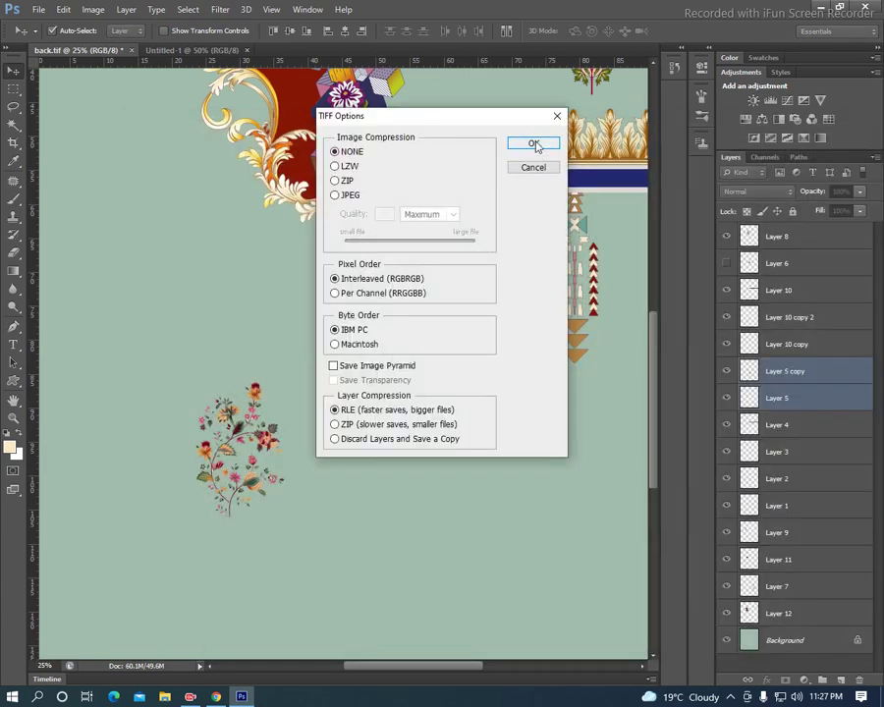
left_click(536, 144)
key("ctrl+minus")
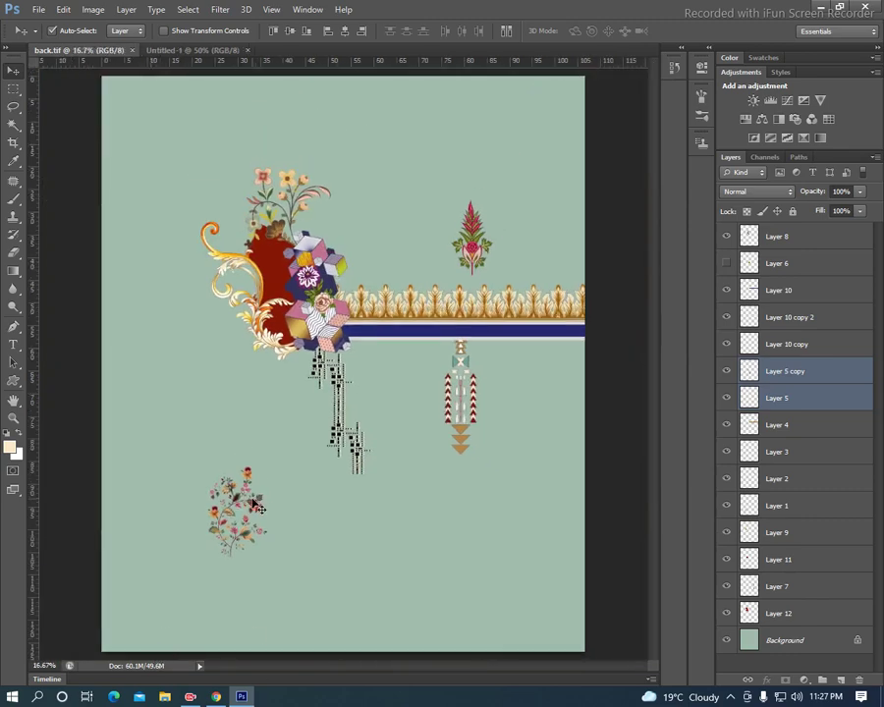
Step: Enlarge the lower sprig to about 160%, tilt it 36°, mirror it, and tuck it bottom-left
left_click_drag(248, 503, 252, 510)
key("ctrl+t")
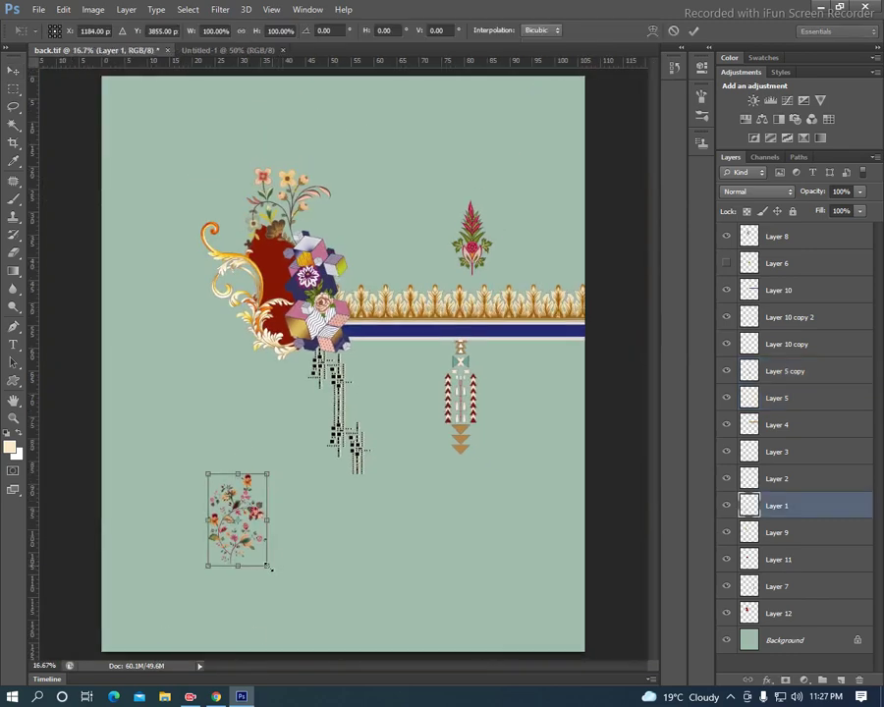
left_click_drag(278, 580, 295, 601)
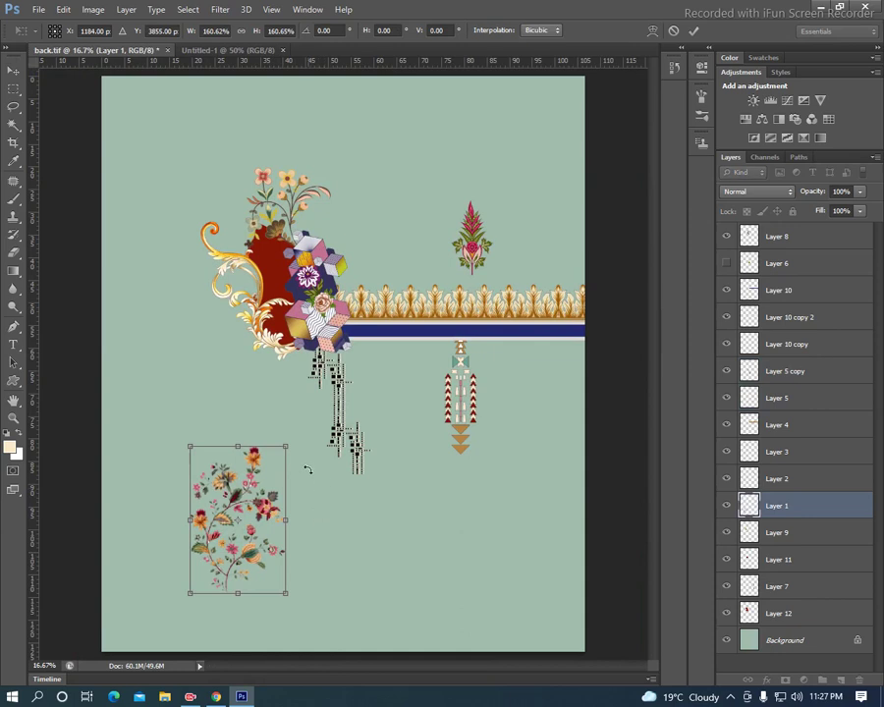
left_click_drag(308, 470, 284, 391)
left_click_drag(250, 513, 188, 574)
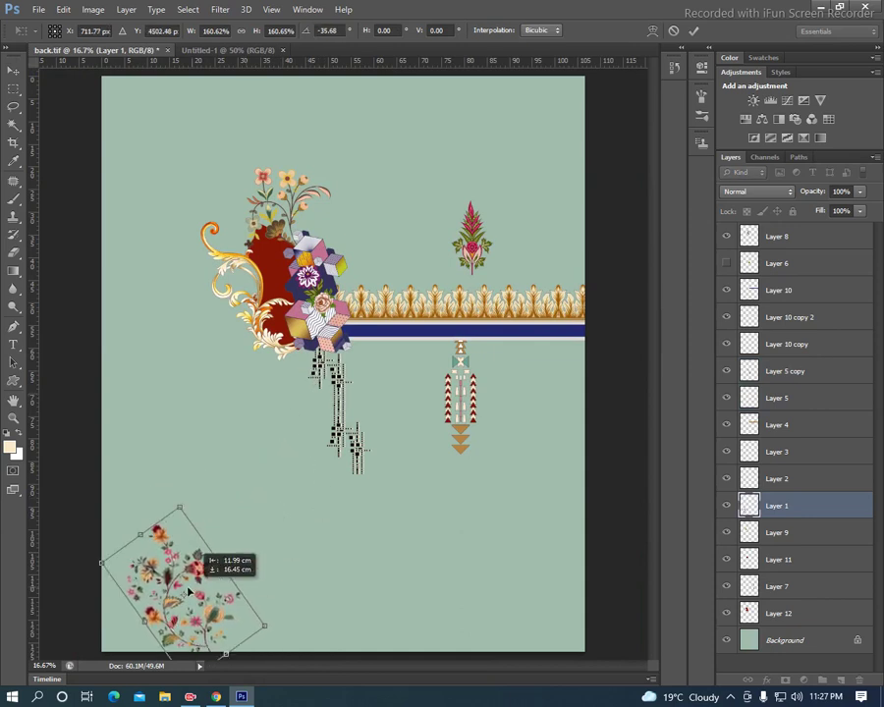
right_click(313, 550)
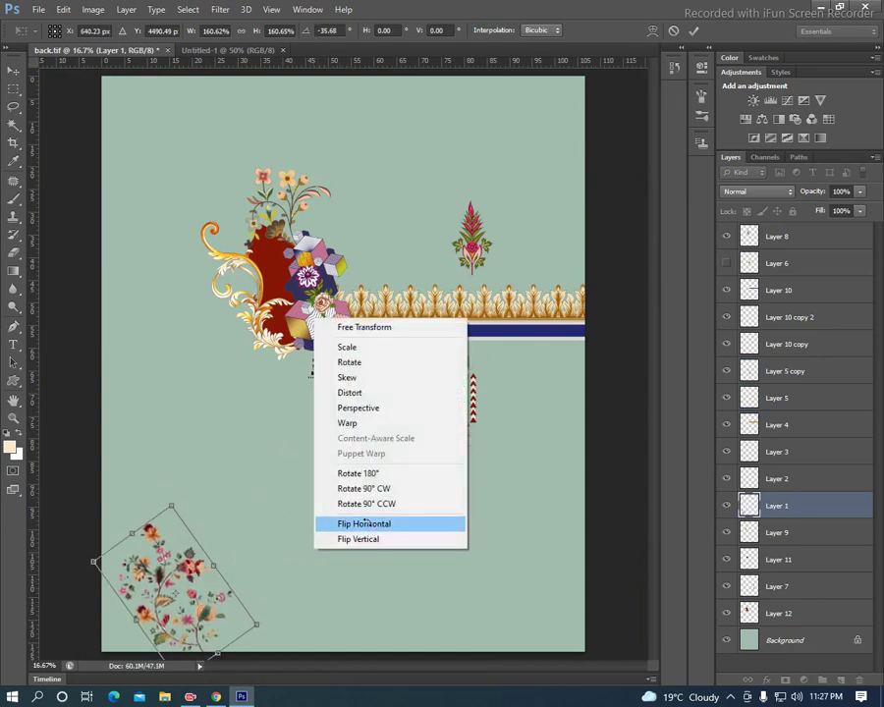
left_click(363, 520)
mouse_move(200, 567)
left_mouse_down()
mouse_move(157, 592)
mouse_move(165, 575)
left_mouse_up()
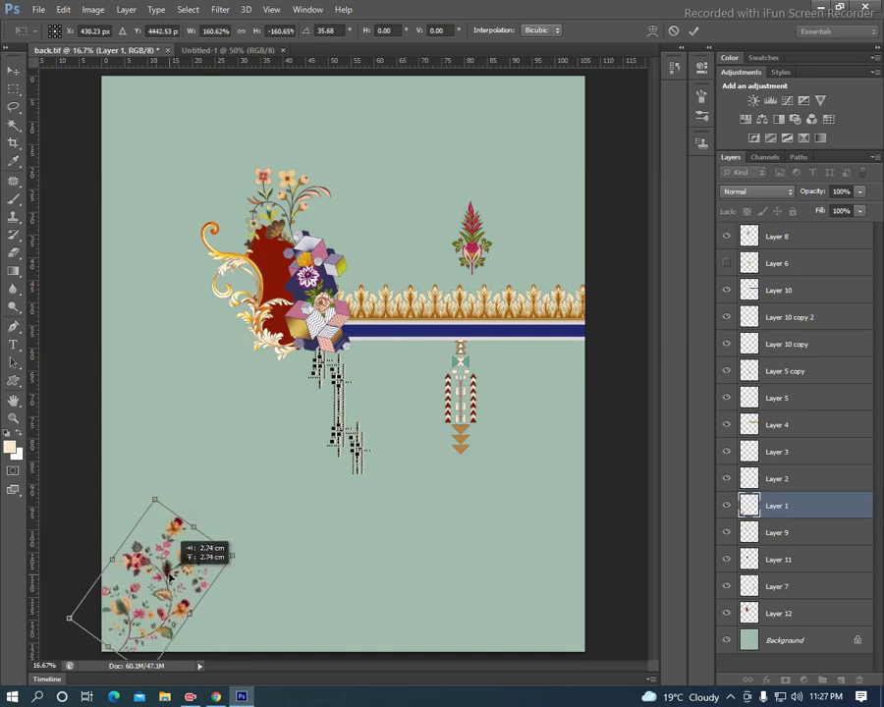
key("Return")
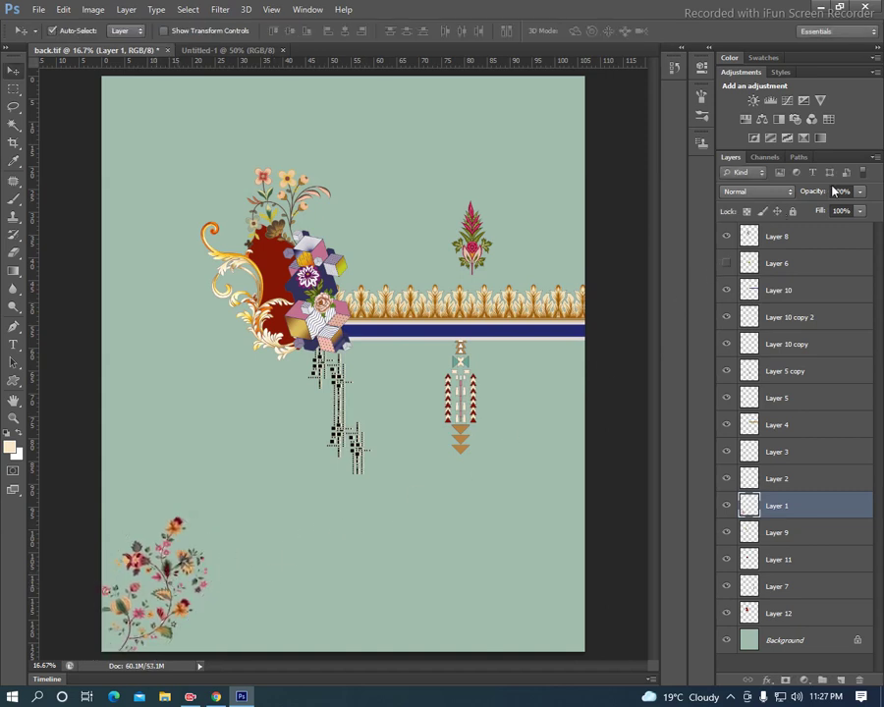
Step: Set the sprig's blend mode to Luminosity and load its outline as a selection
left_click(791, 191)
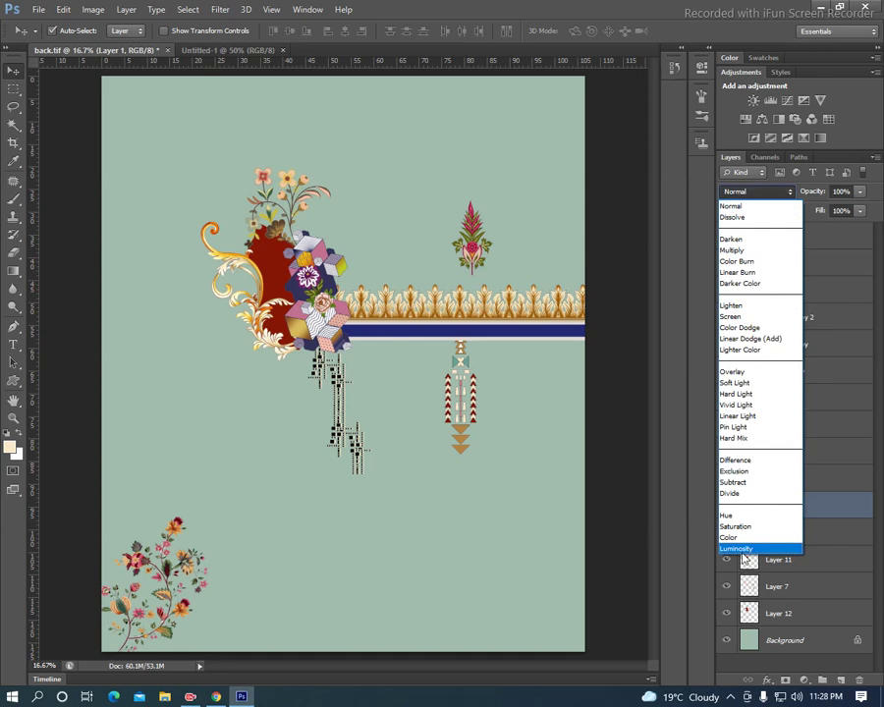
left_click(746, 550)
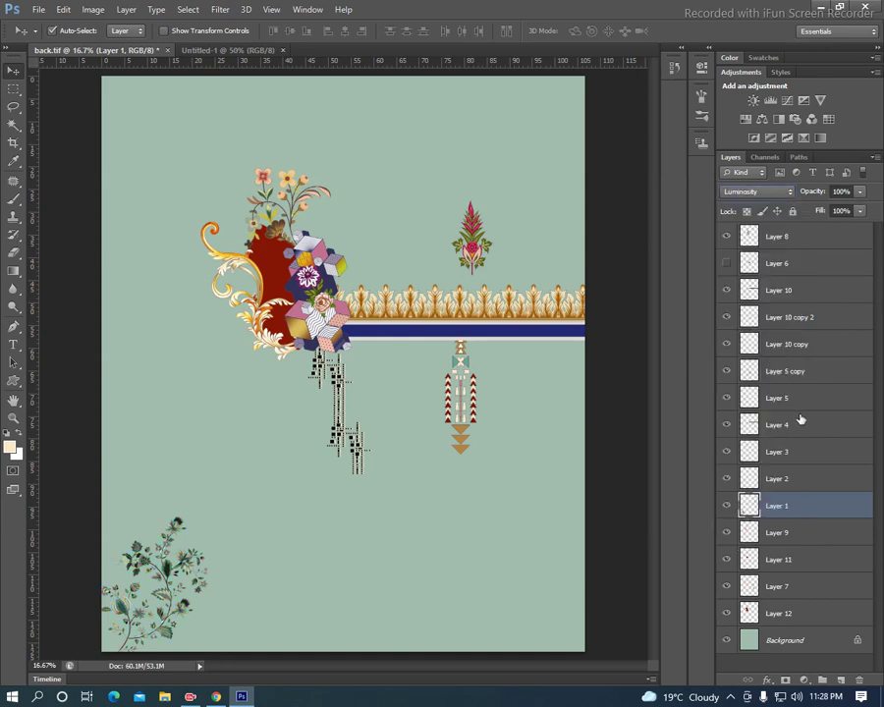
left_click(750, 509, "ctrl")
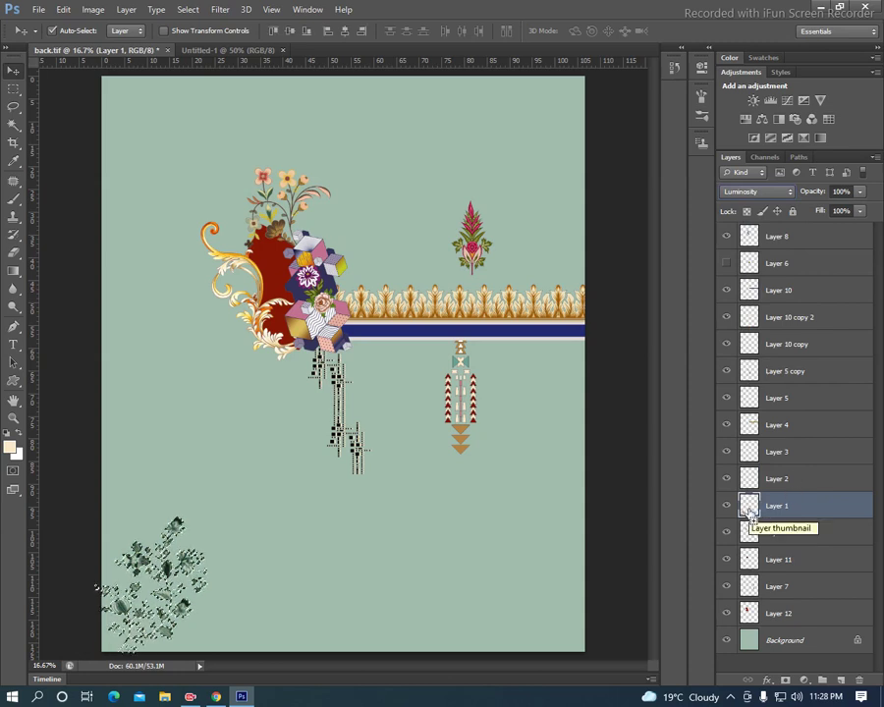
Step: Add a new layer beneath the leaf sprig, sample the sage colour and clear the selection
key("ctrl+shift+n")
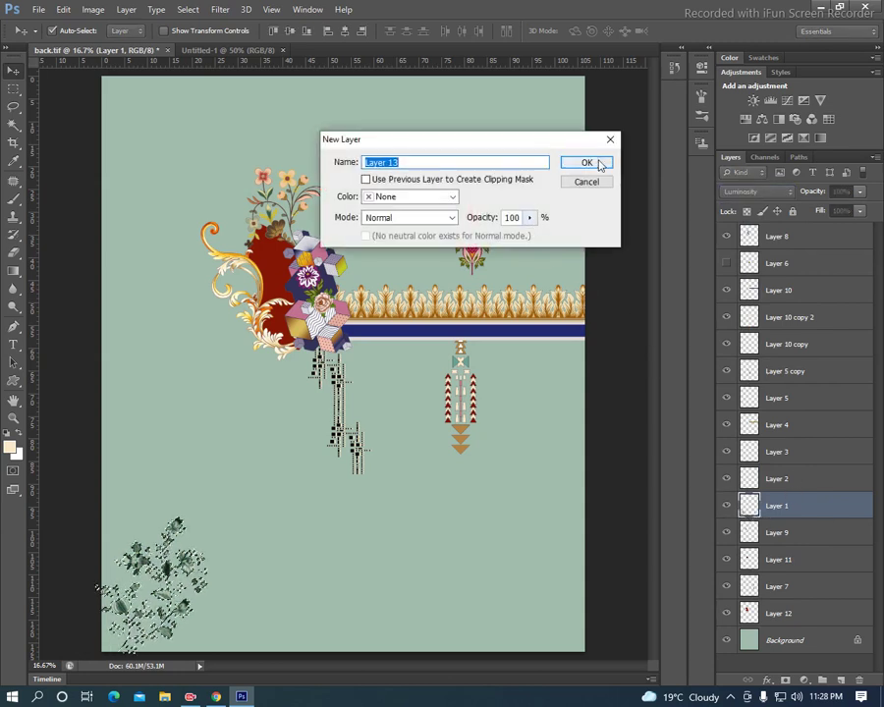
left_click(599, 165)
left_click_drag(791, 510, 793, 534)
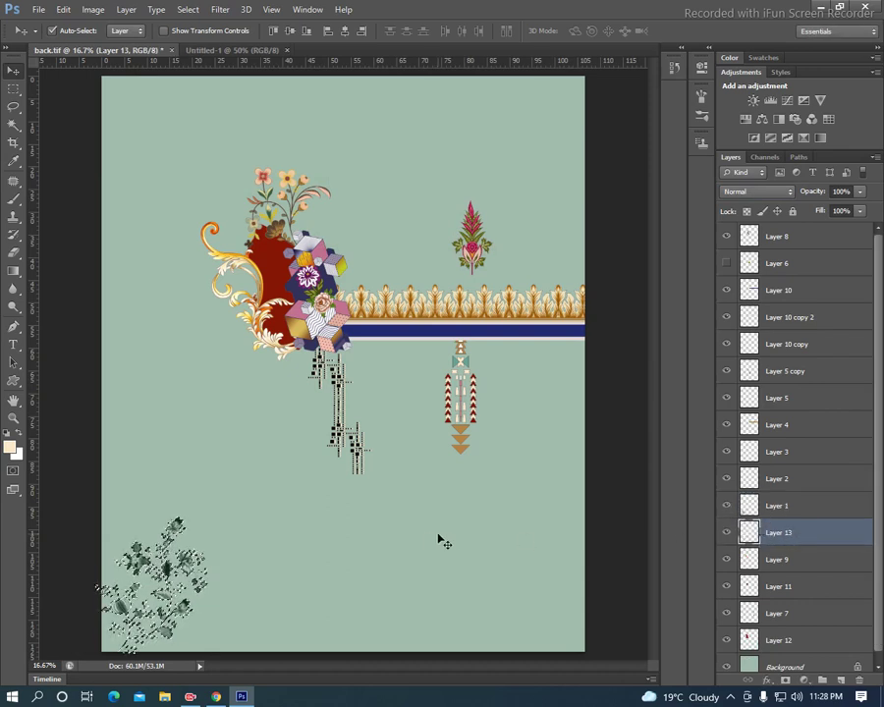
key("b")
left_click(340, 543, "alt")
key("ctrl+d")
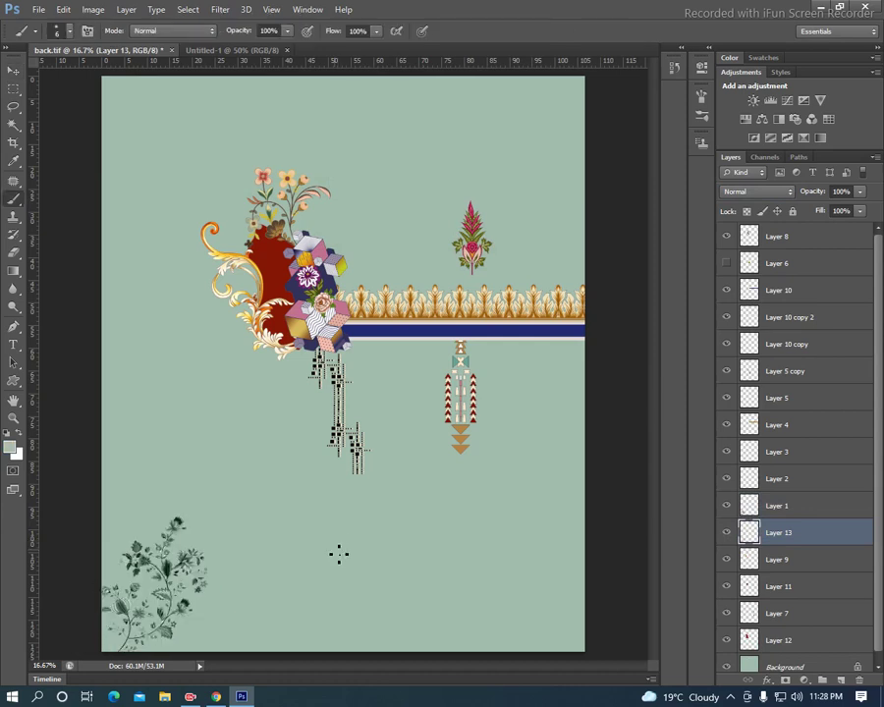
Step: Fade Layer 1's leaf sprig to 42% opacity, compare visibility, and drag the arrow ornament left
left_click(755, 506)
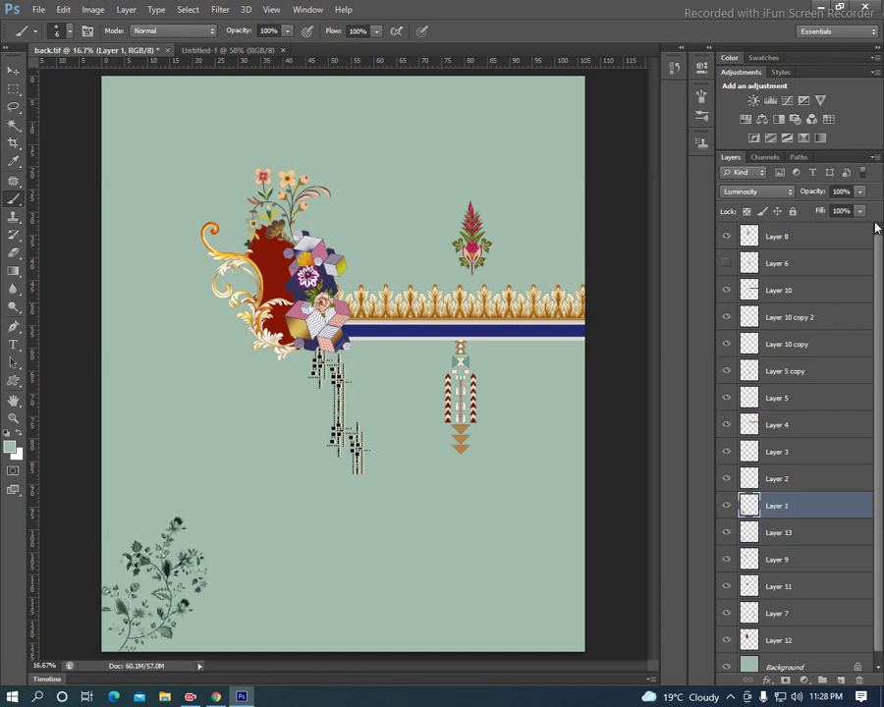
left_click(859, 192)
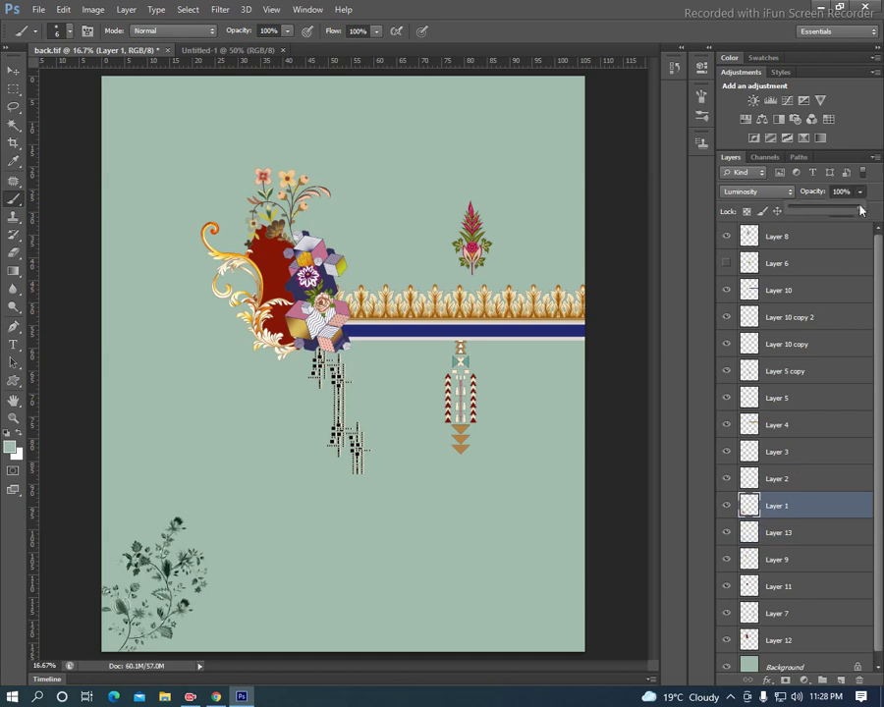
left_click_drag(813, 208, 810, 208)
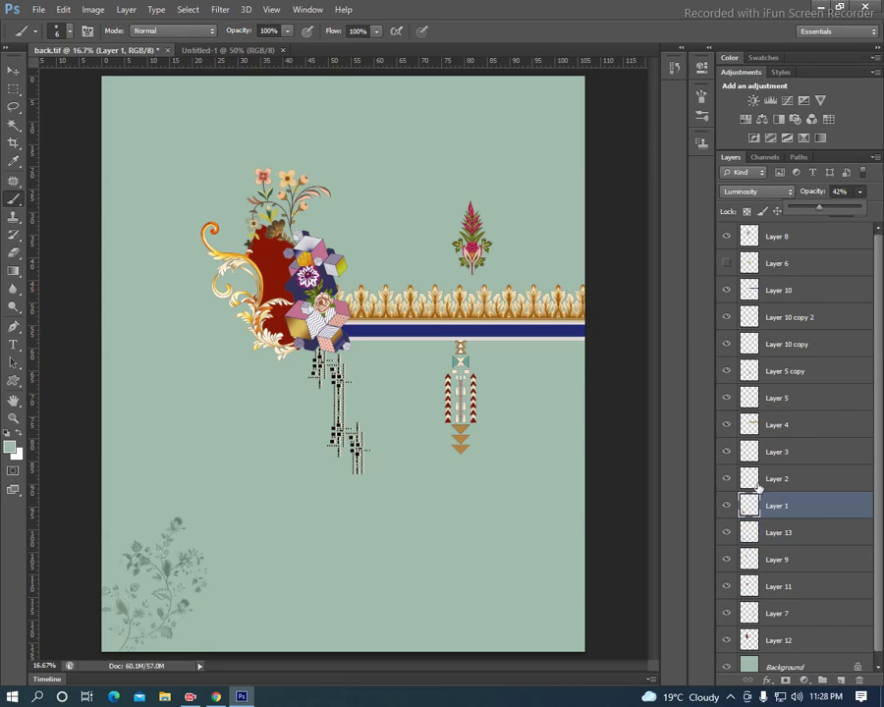
left_click(724, 504)
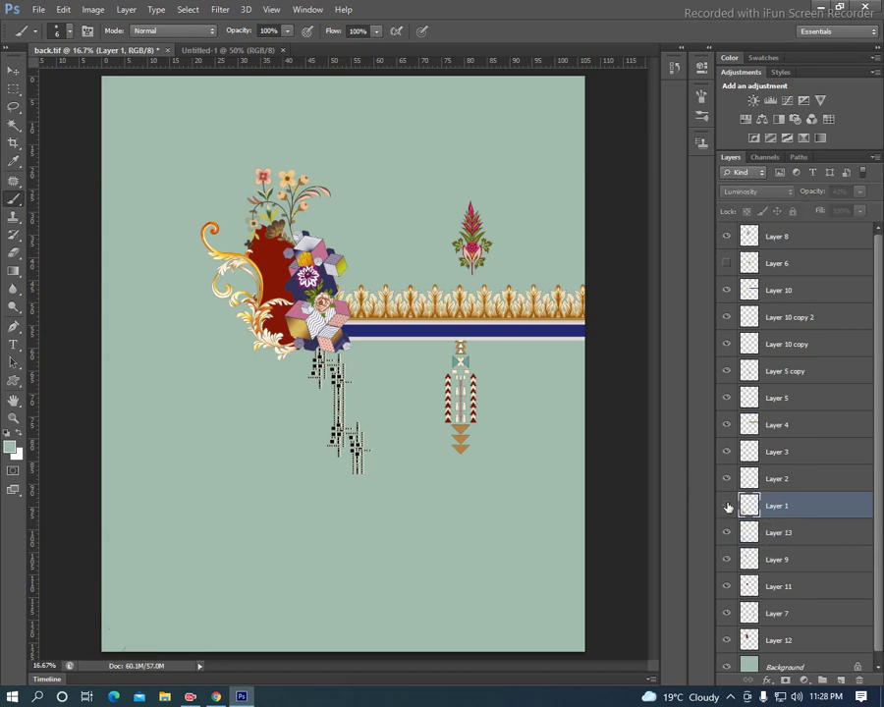
left_click(727, 507)
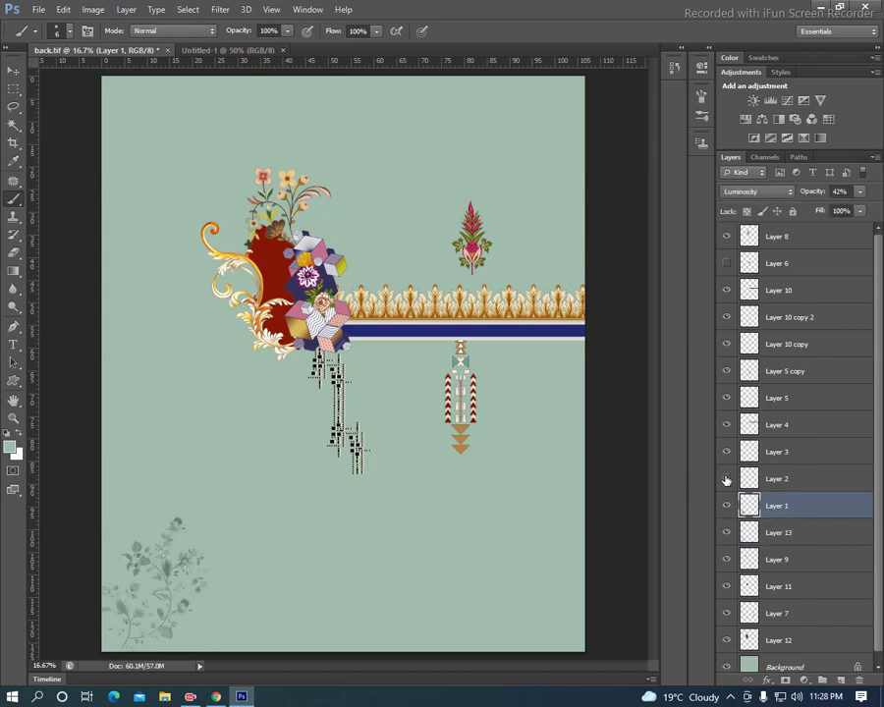
left_click(726, 479)
key("v")
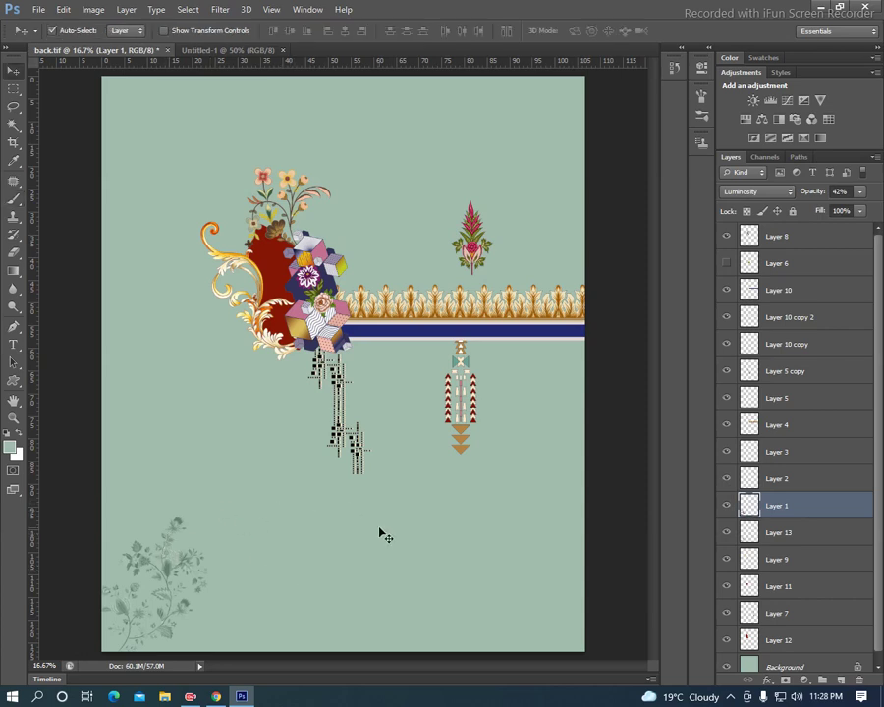
mouse_move(460, 432)
left_mouse_down()
mouse_move(230, 373)
mouse_move(261, 422)
left_mouse_up()
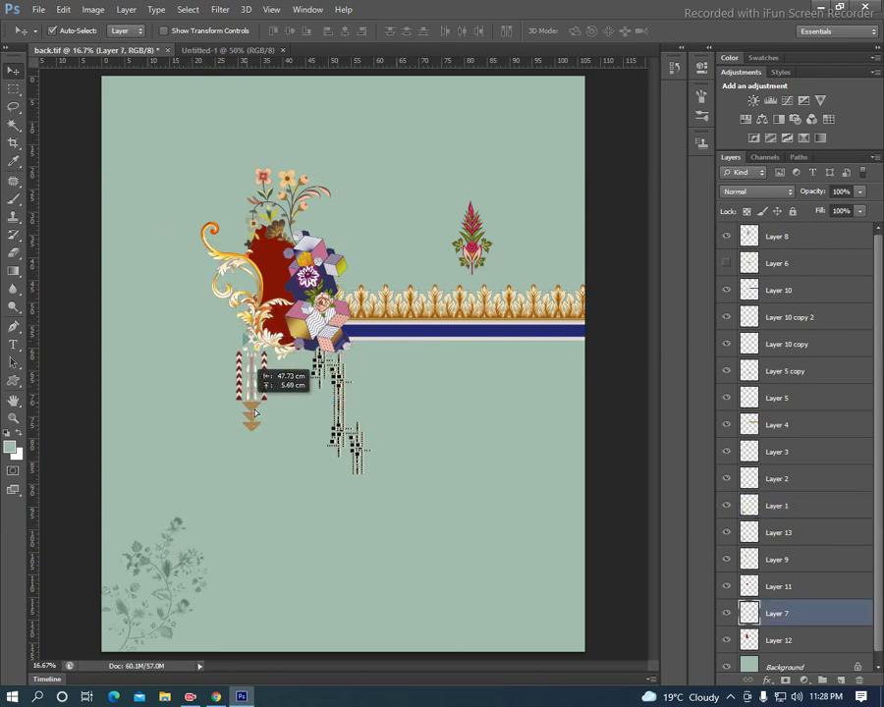
Step: Nudge the arrow ornament slightly right and duplicate the gold scroll layer
left_click_drag(262, 422, 266, 420)
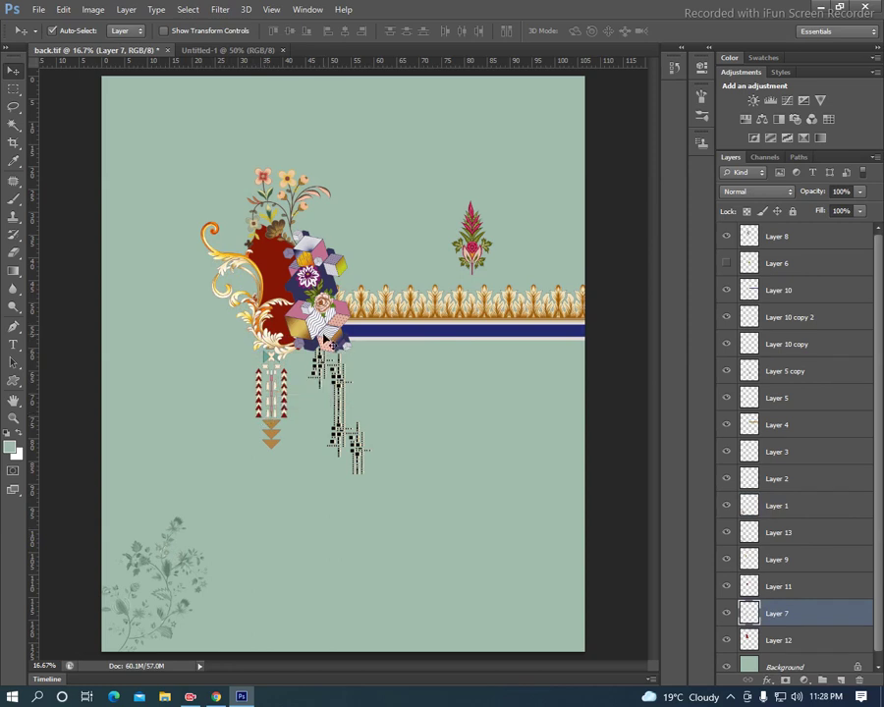
left_click(222, 260)
key("ctrl+j")
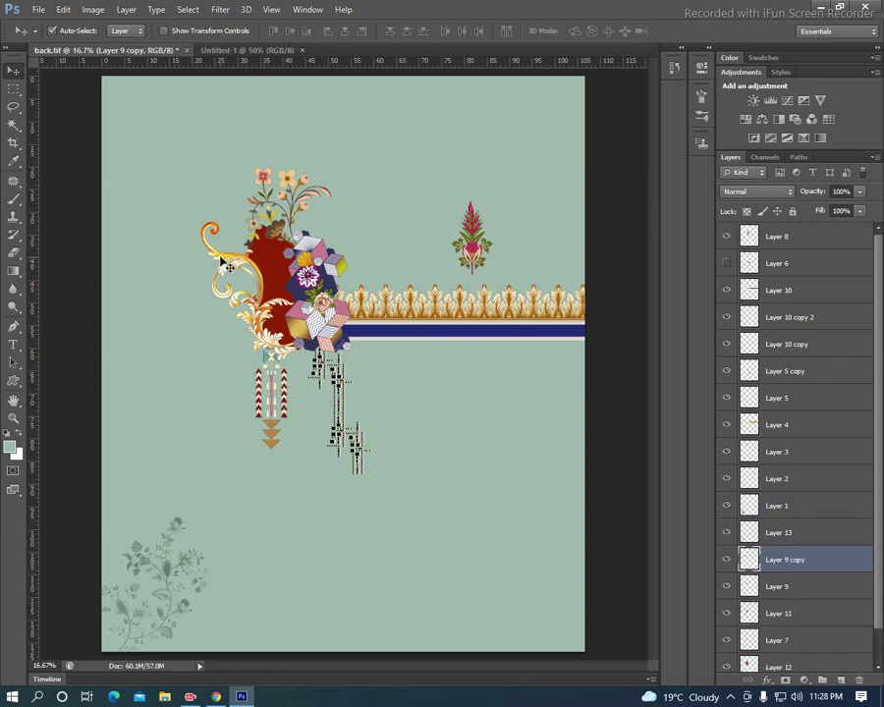
Step: Rotate the scroll copy to about -112°, place it at the cluster's upper right, and stack it under Layer 11
key("ctrl+t")
left_click_drag(344, 214, 314, 224)
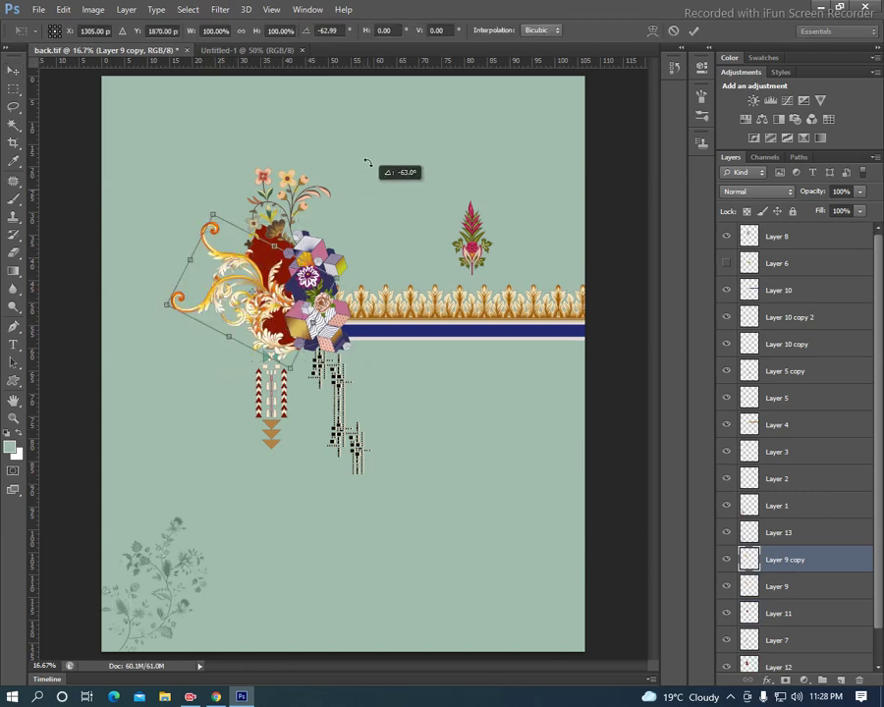
left_click_drag(253, 290, 253, 376)
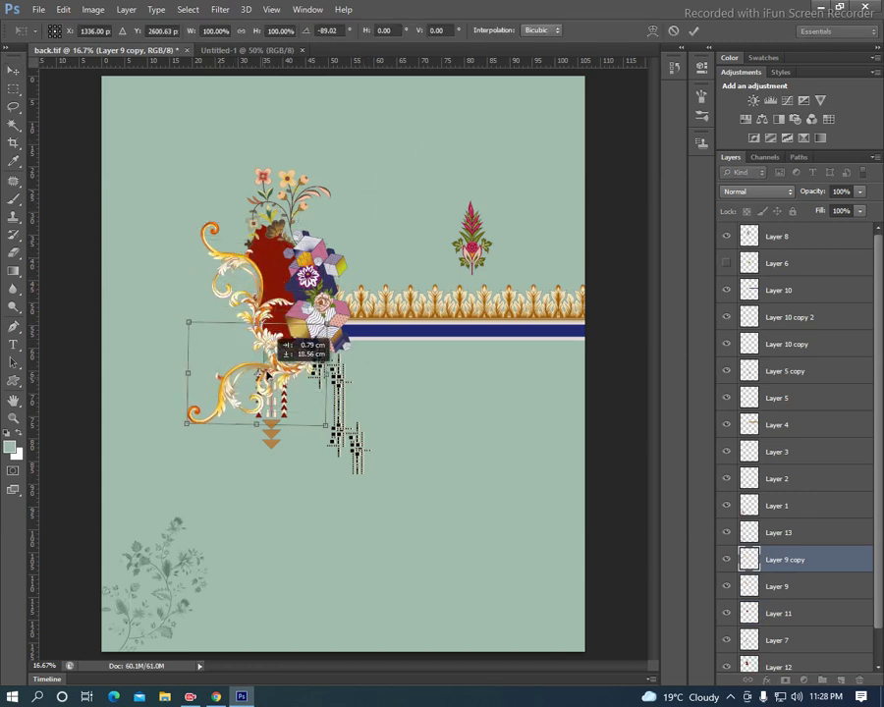
left_click_drag(253, 374, 257, 381)
left_click_drag(380, 356, 360, 286)
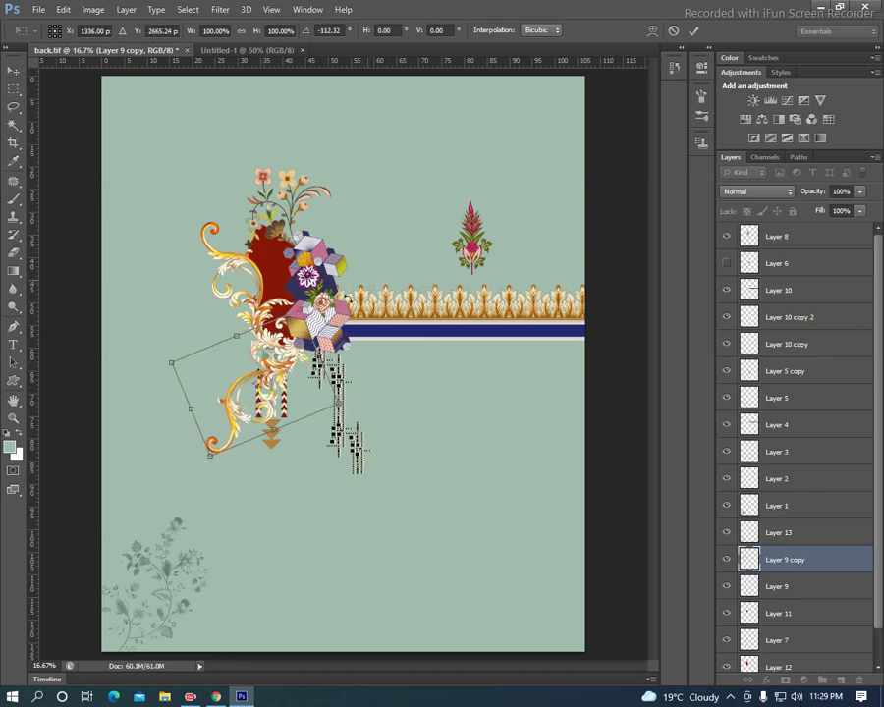
left_click_drag(283, 349, 358, 341)
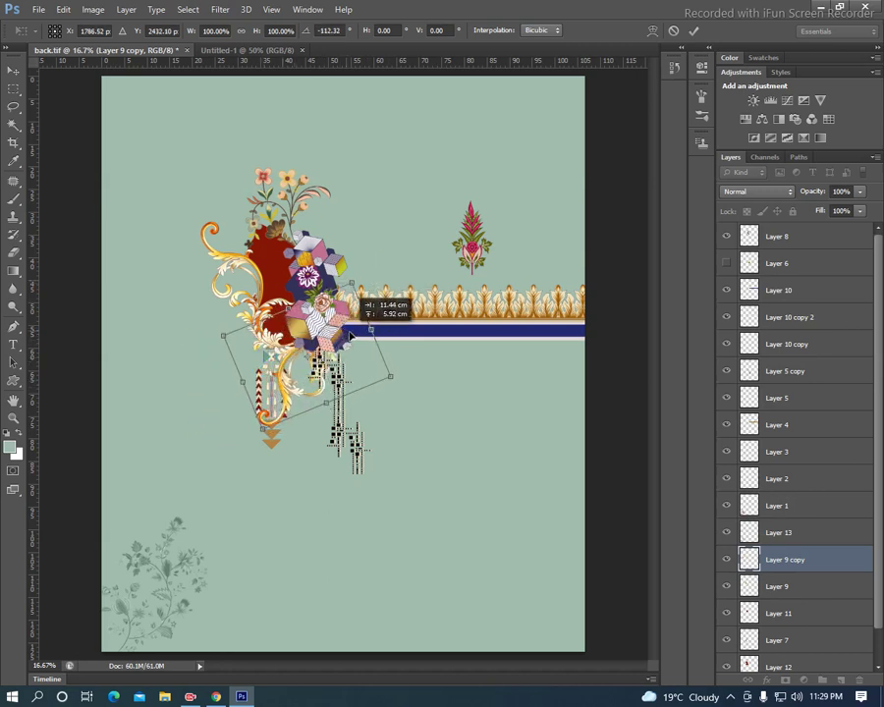
mouse_move(358, 341)
left_mouse_down()
mouse_move(335, 359)
mouse_move(348, 254)
left_mouse_up()
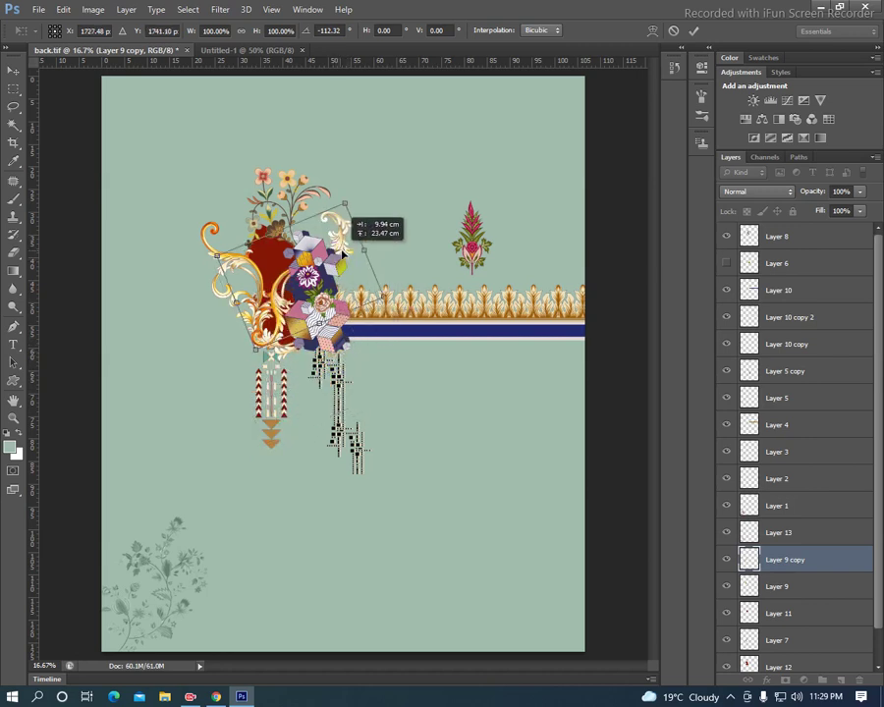
left_click_drag(349, 254, 368, 233)
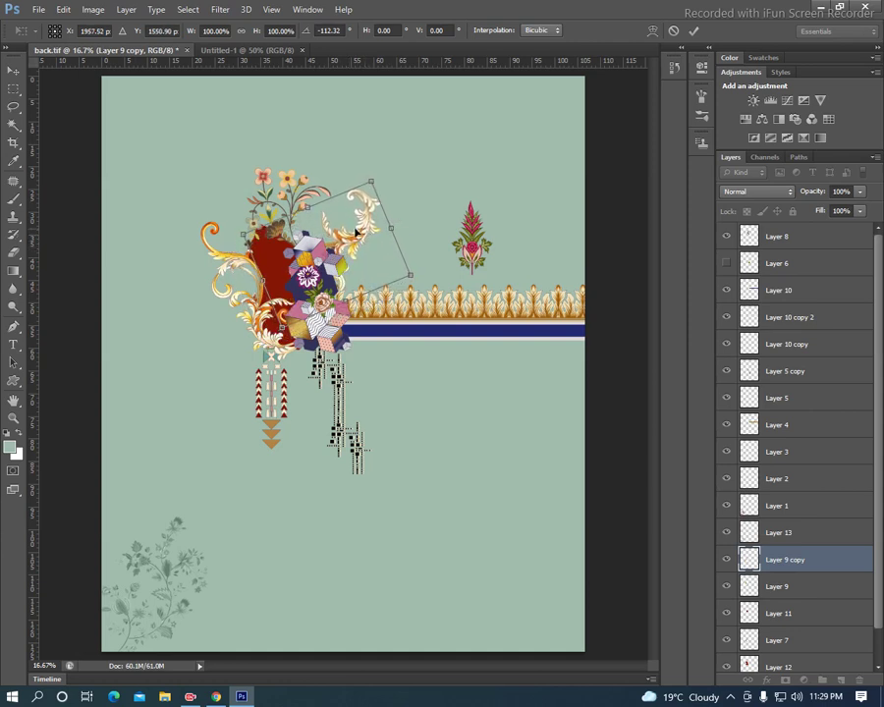
key("Return")
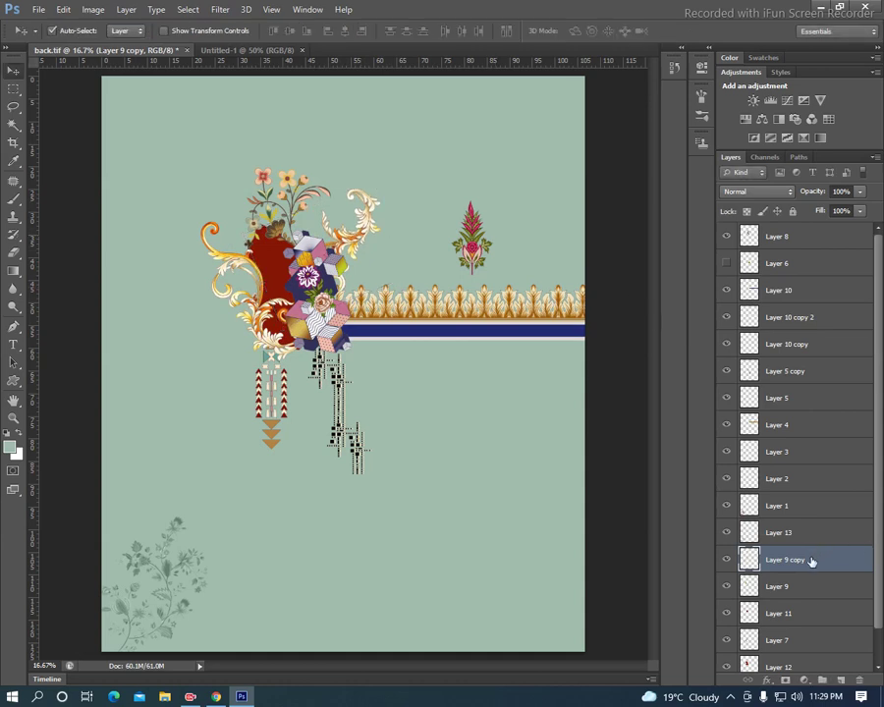
left_click_drag(811, 559, 808, 626)
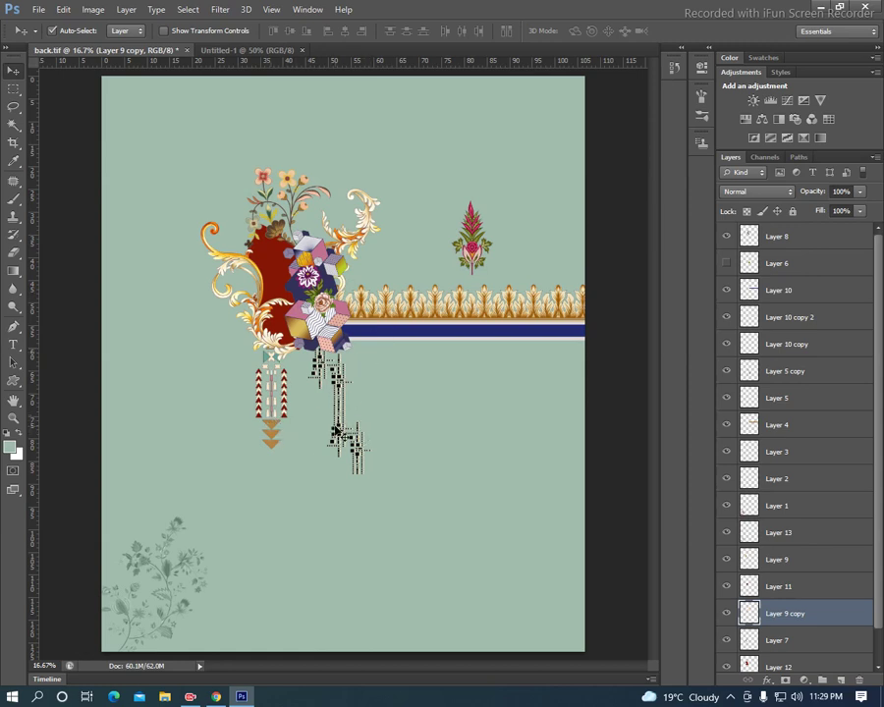
left_click(335, 432)
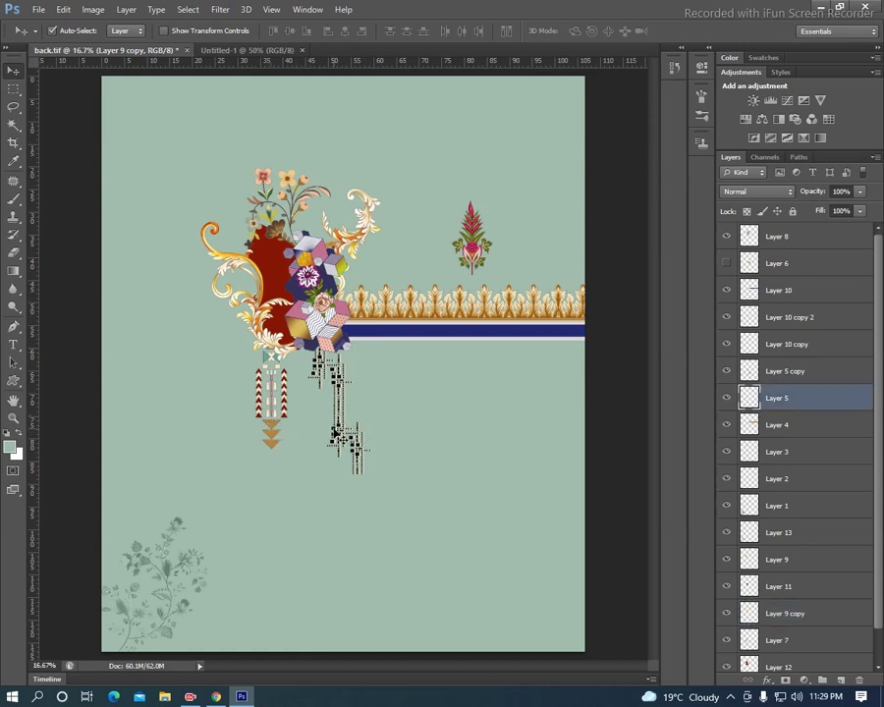
Step: Duplicate both dotted pattern layers, move the copies to the upper left, and lower them in the stack
left_click(793, 371, "shift")
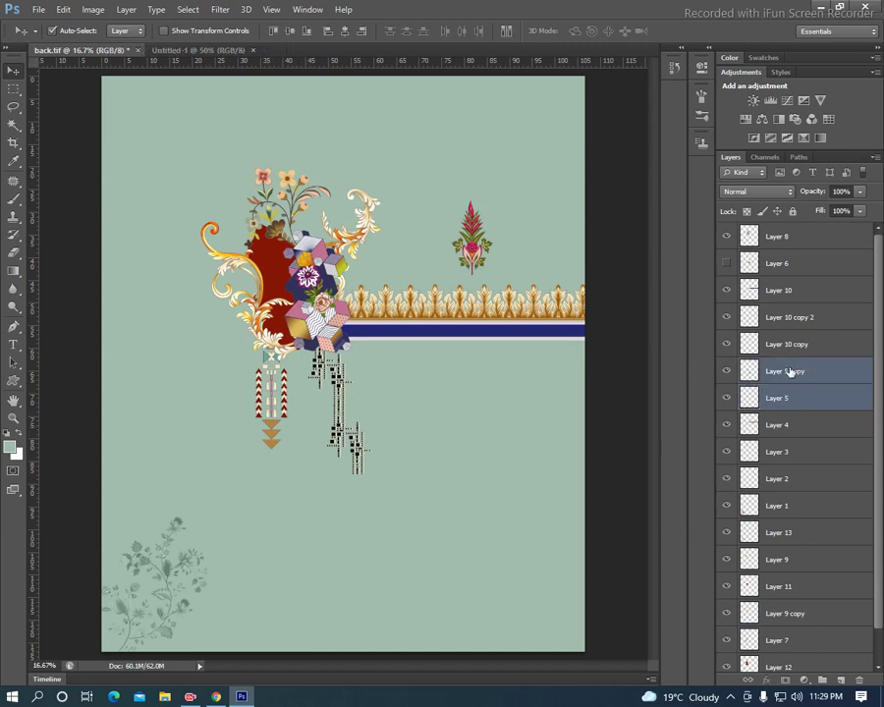
key("ctrl+j")
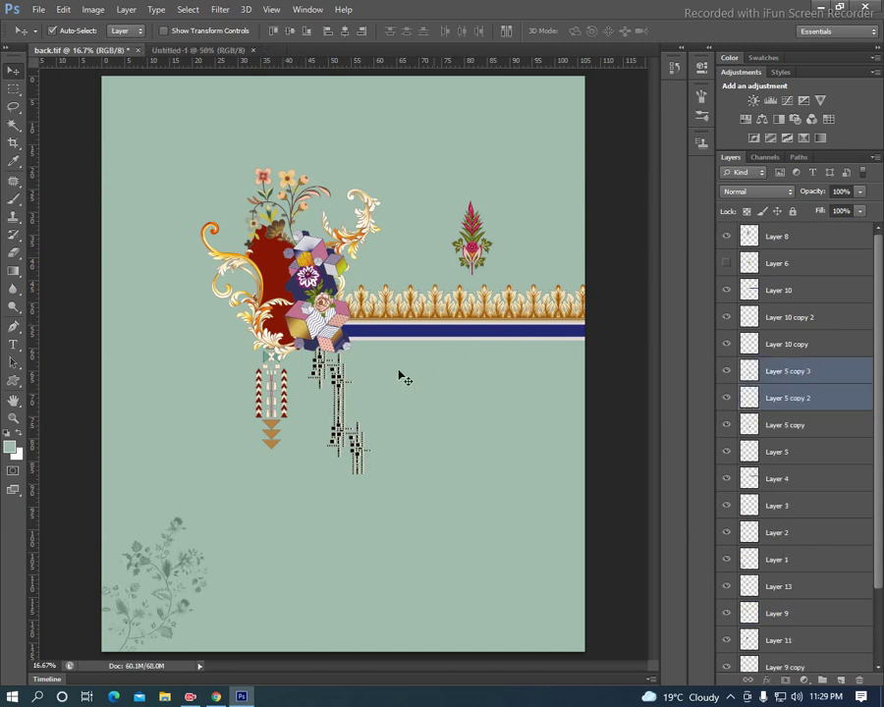
mouse_move(319, 361)
left_mouse_down()
mouse_move(186, 136)
mouse_move(200, 143)
left_mouse_up()
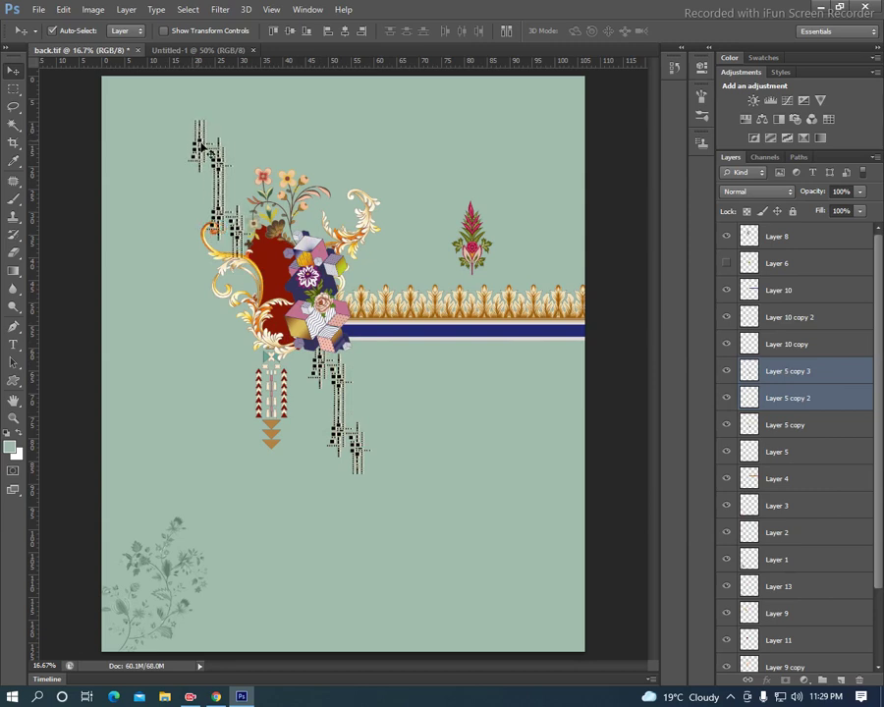
left_click_drag(824, 381, 830, 592)
scroll(818, 538, "down", 3)
left_click_drag(807, 499, 818, 610)
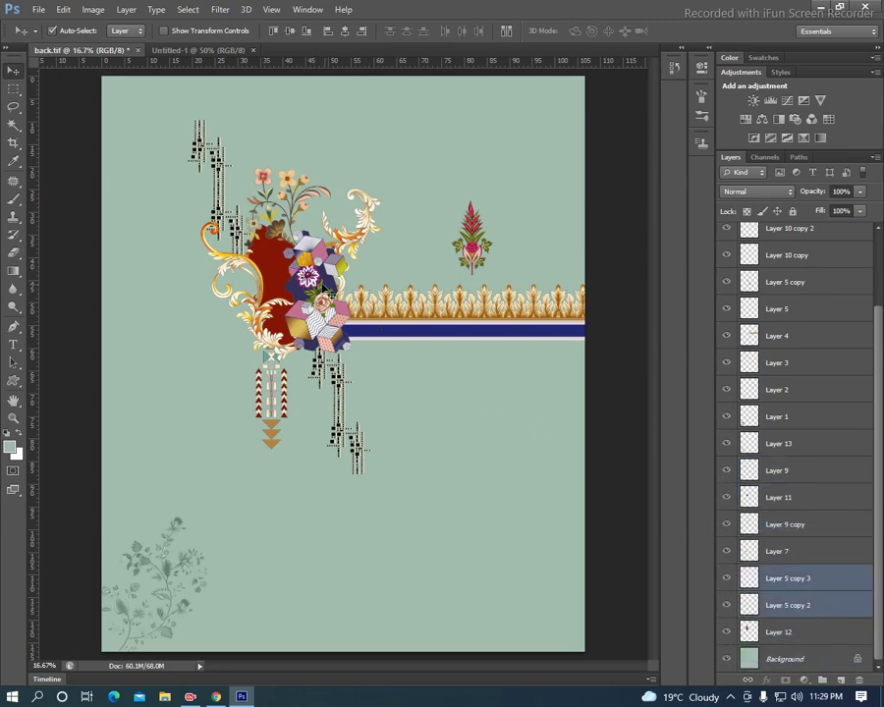
Step: Nudge the dotted pattern copy slightly right and move the red flower motif beside the cube flowers
key("ctrl+plus")
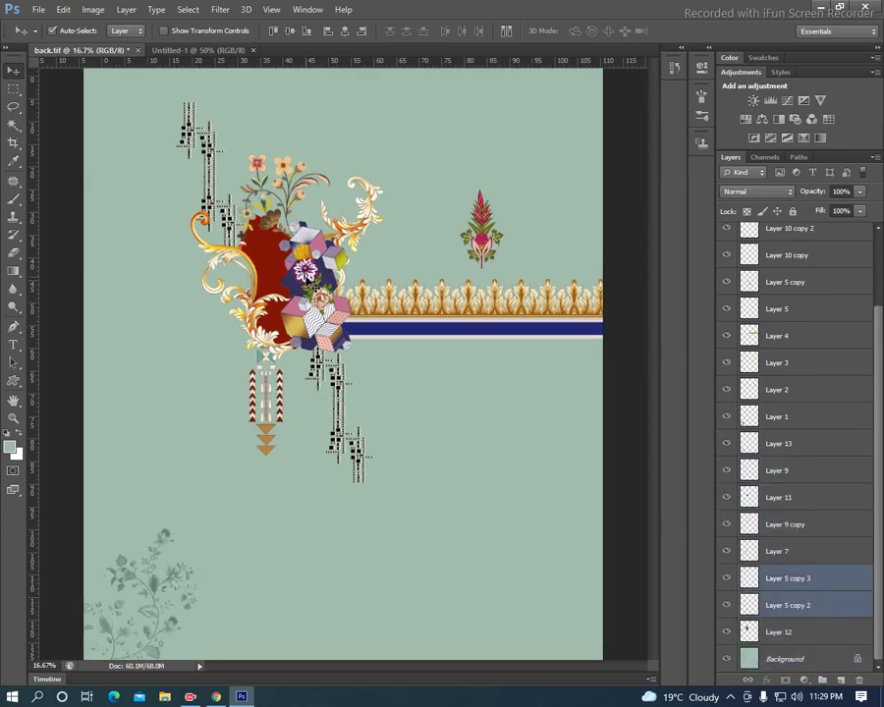
left_click_drag(261, 114, 296, 158)
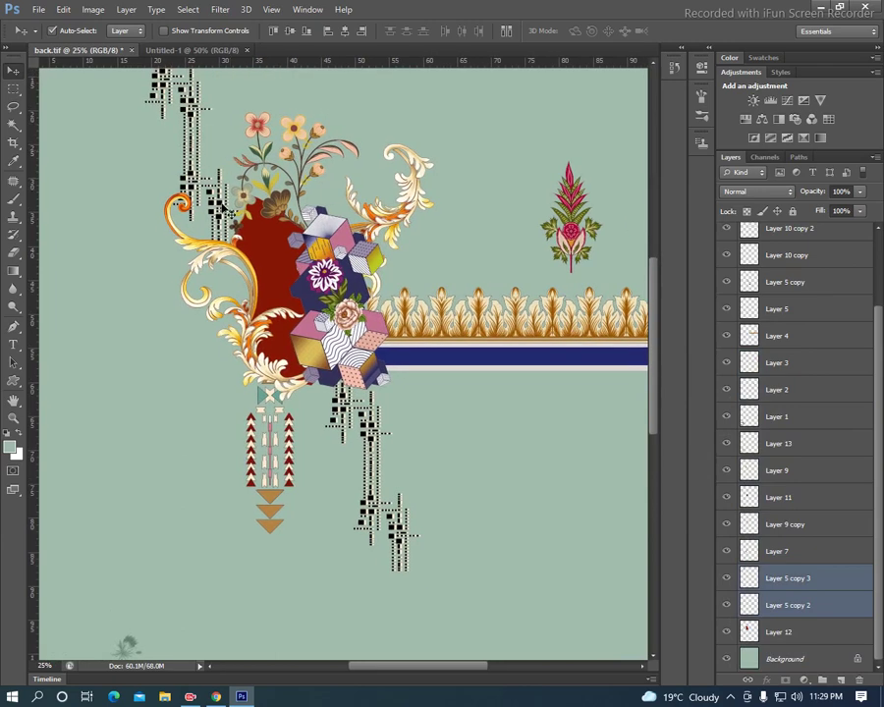
left_click_drag(220, 209, 228, 210)
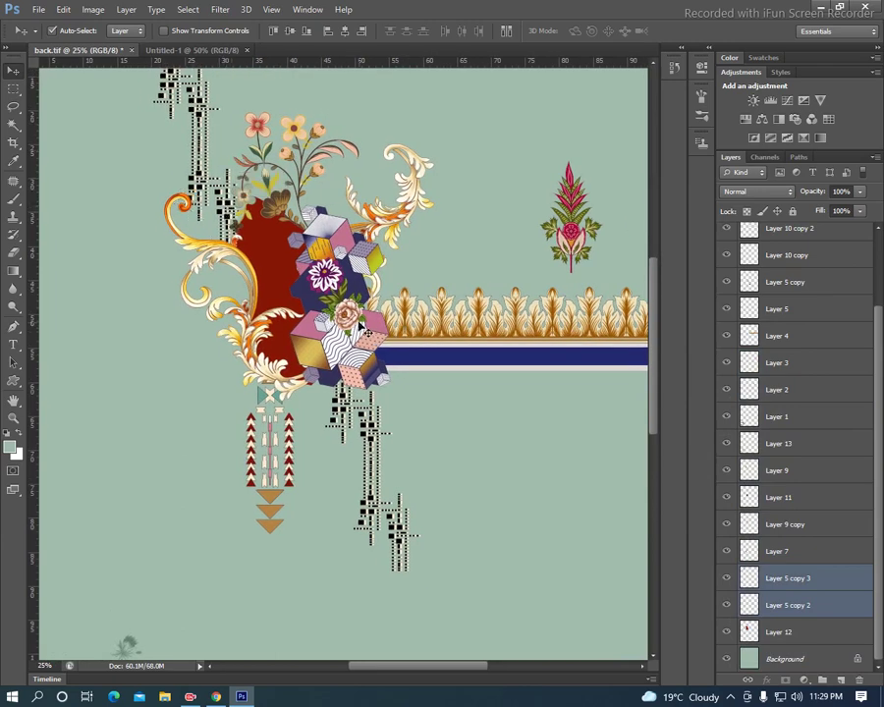
key("ctrl+minus")
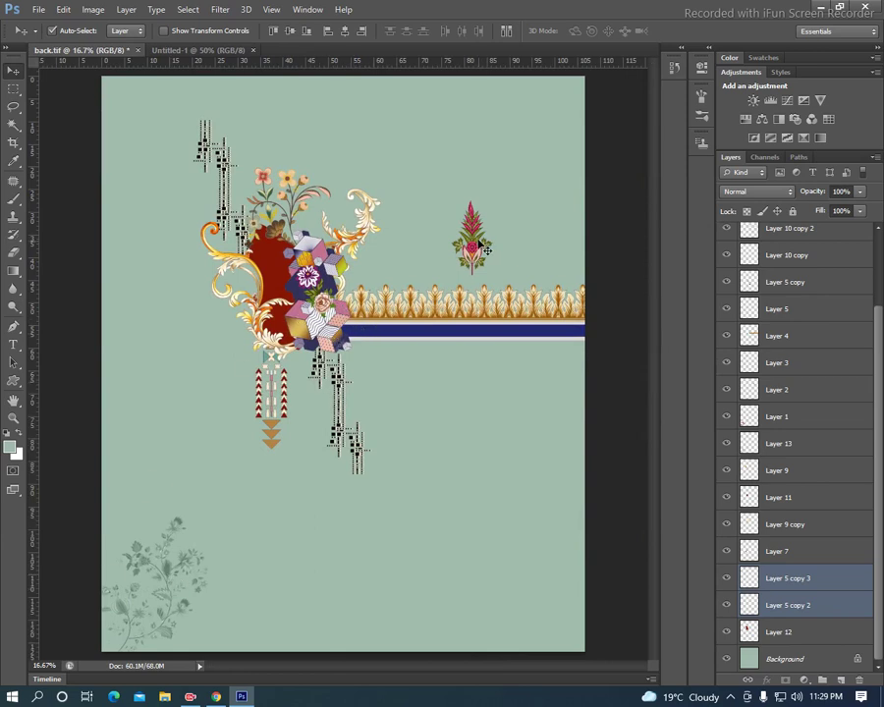
left_click_drag(484, 249, 391, 274)
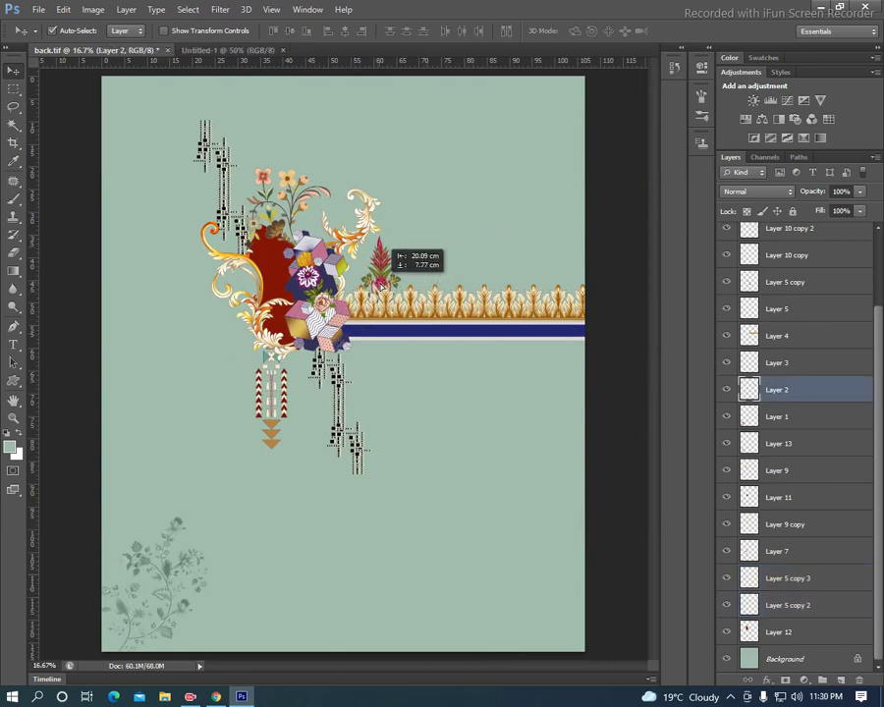
Step: Shift the red flower motif on Layer 2, hide it, and begin creating Layer 14
mouse_move(390, 274)
left_mouse_down()
mouse_move(344, 285)
mouse_move(470, 231)
left_mouse_up()
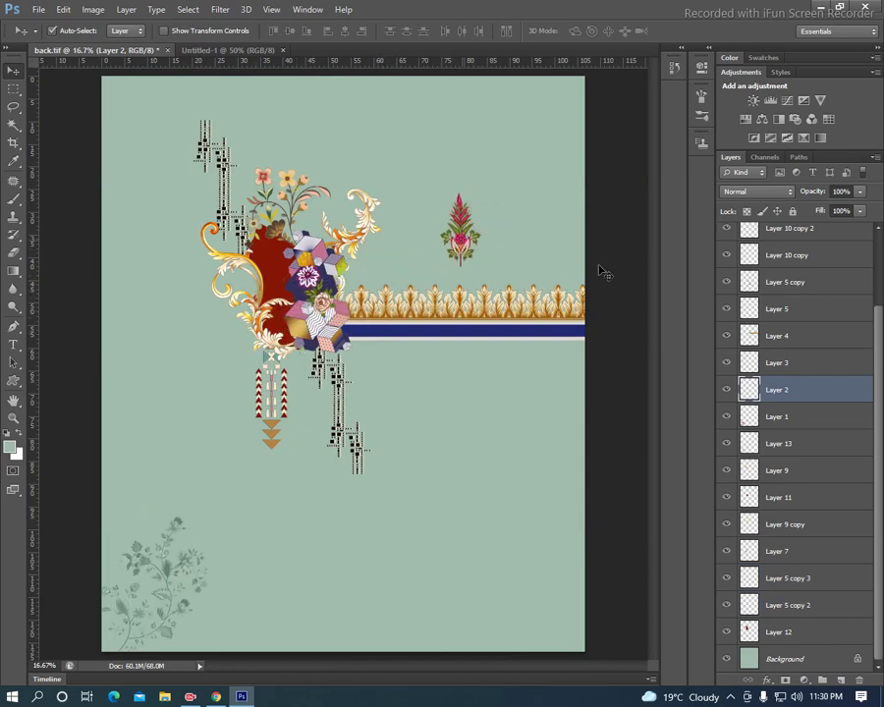
left_click(727, 390)
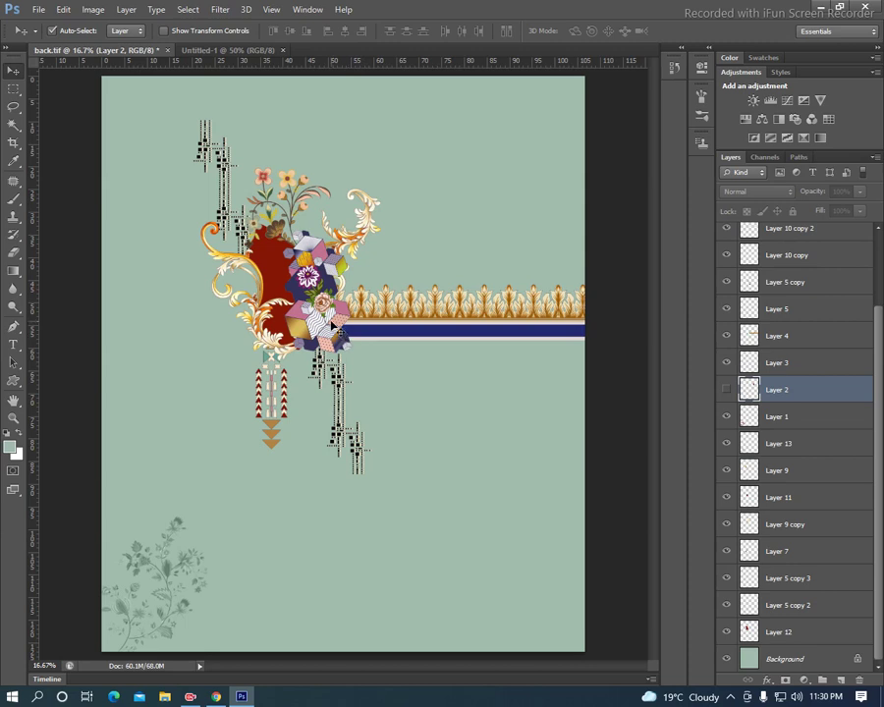
key("ctrl+shift+n")
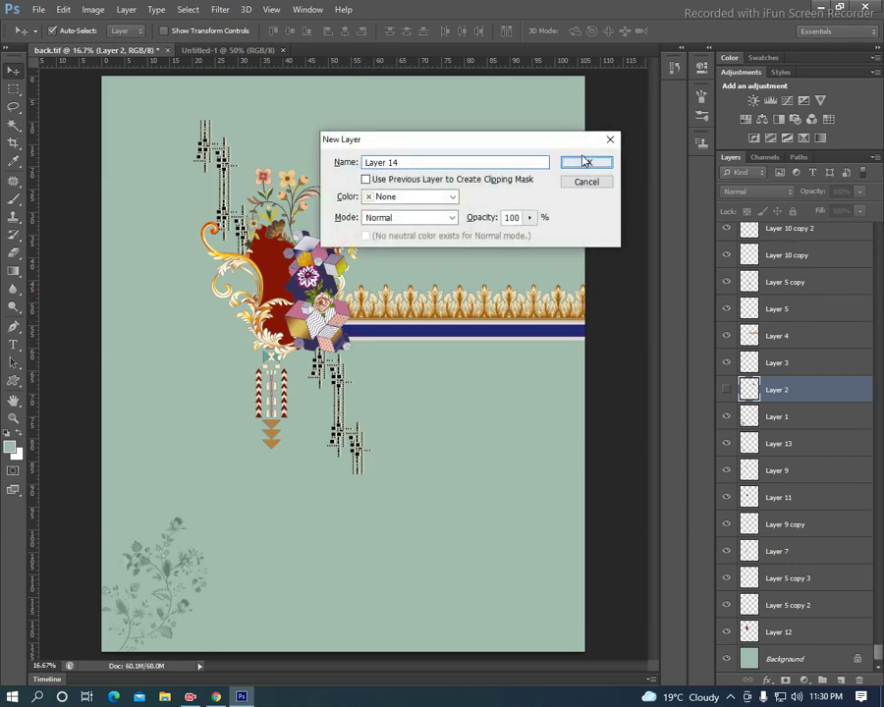
Step: Add empty Layer 14, reset colours to black and white, and keep Layer 2 hidden
left_click(587, 163)
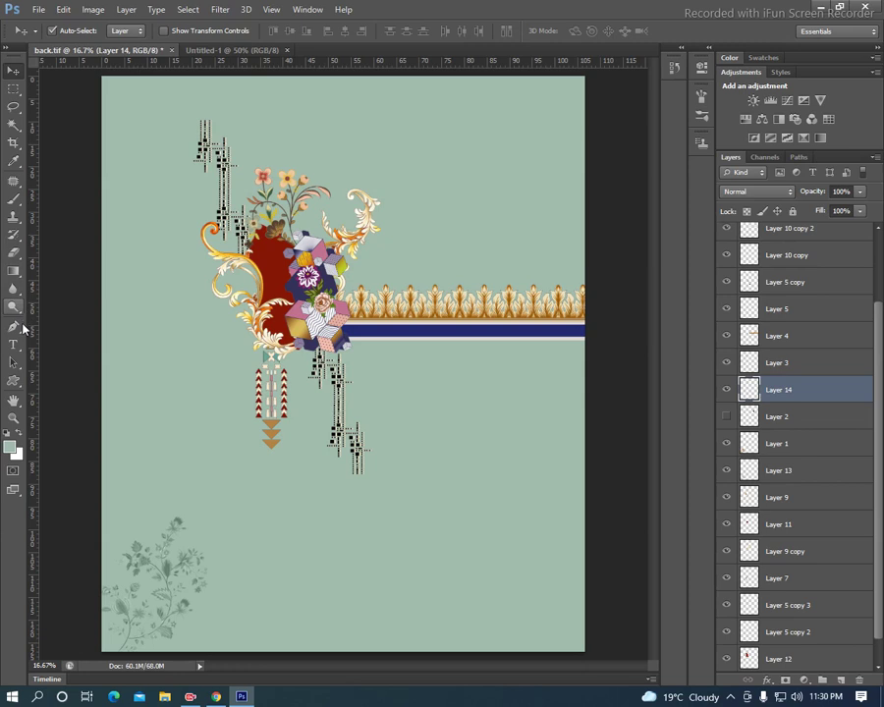
left_click(5, 433)
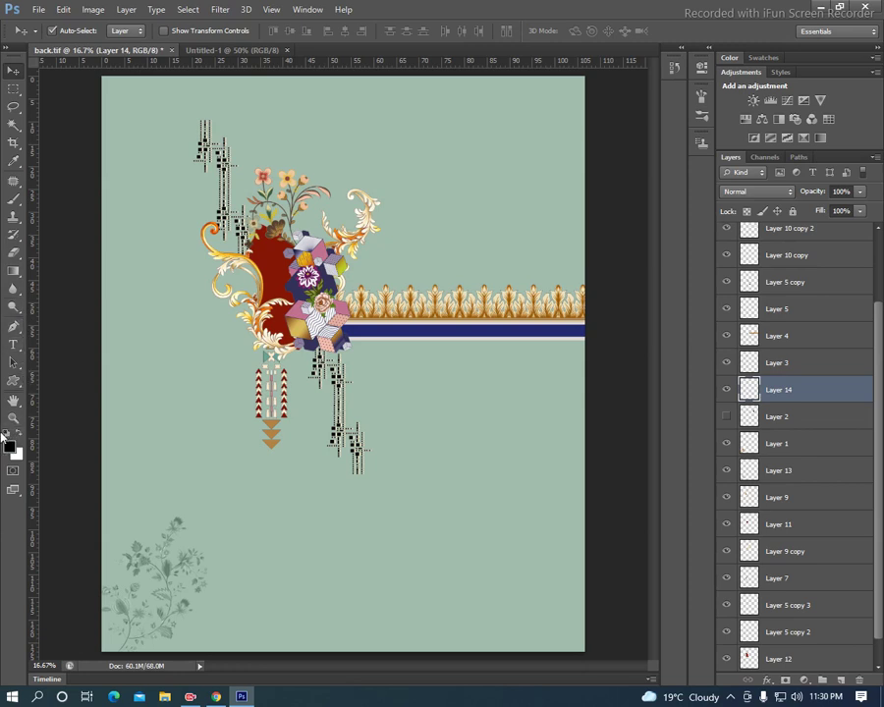
key("m")
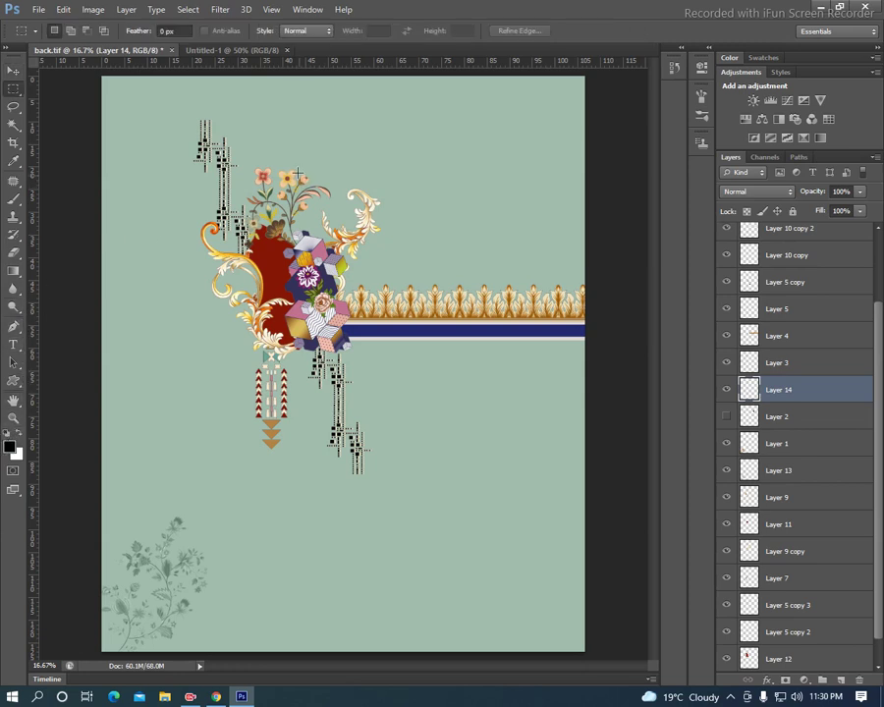
left_click(314, 117, "ctrl")
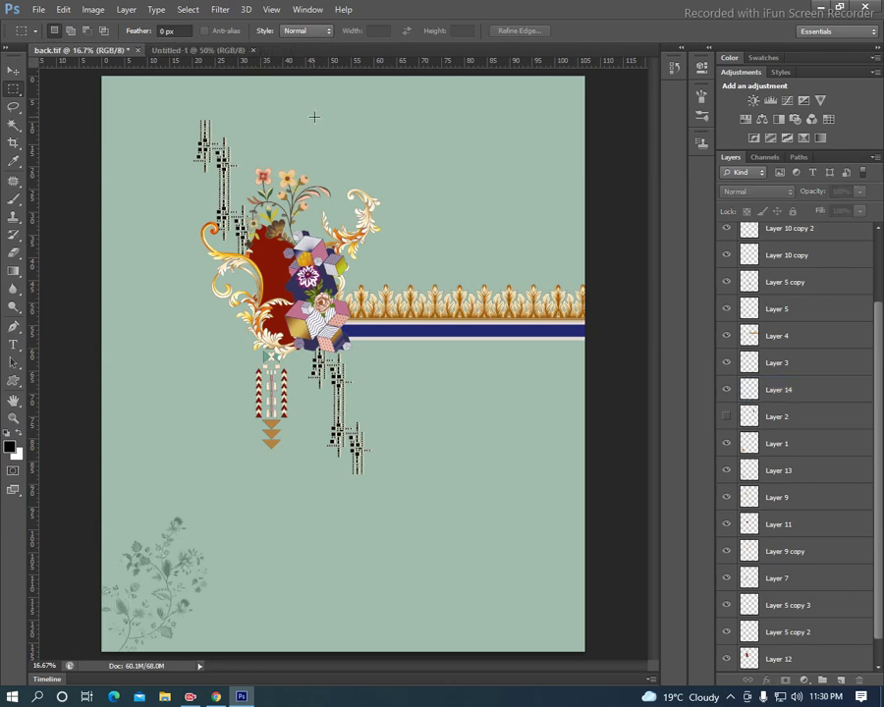
left_click(728, 417)
scroll(765, 437, "down", 1)
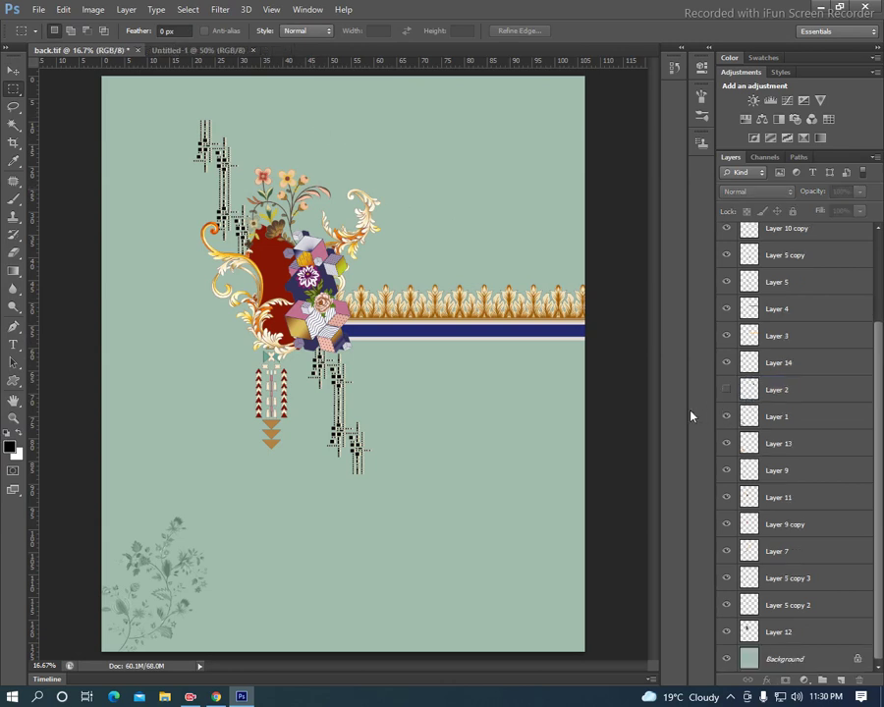
key("ctrl+shift+n")
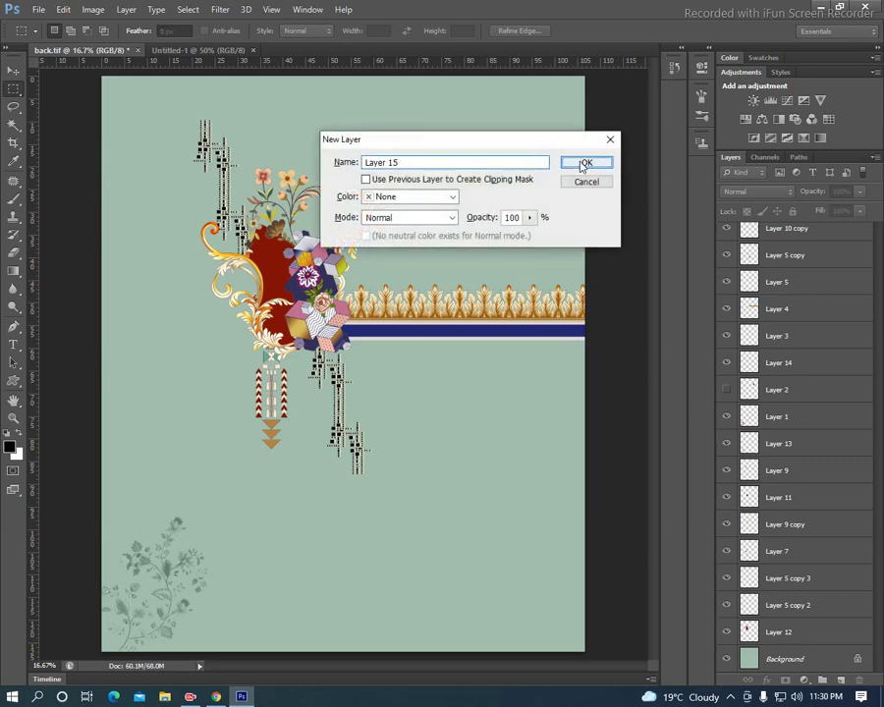
Step: Create Layer 15 holding a small black dash near the top right
left_click(575, 161)
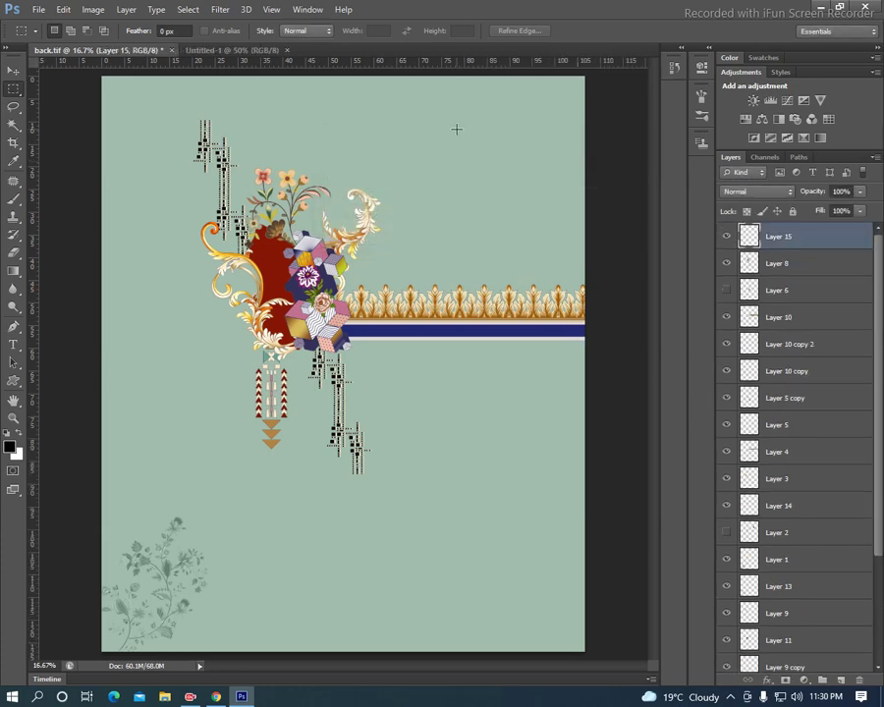
left_click_drag(442, 114, 444, 126)
key("alt+BackSpace")
Step: Duplicate the dash and step copies downward into a vertical dashed line
key("ctrl+j")
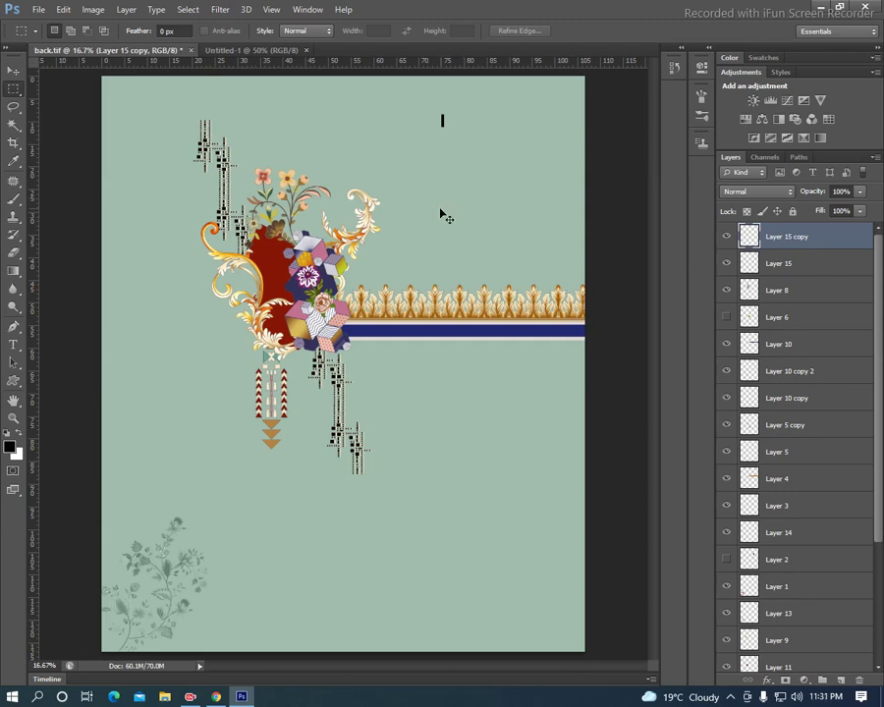
key("ctrl+j")
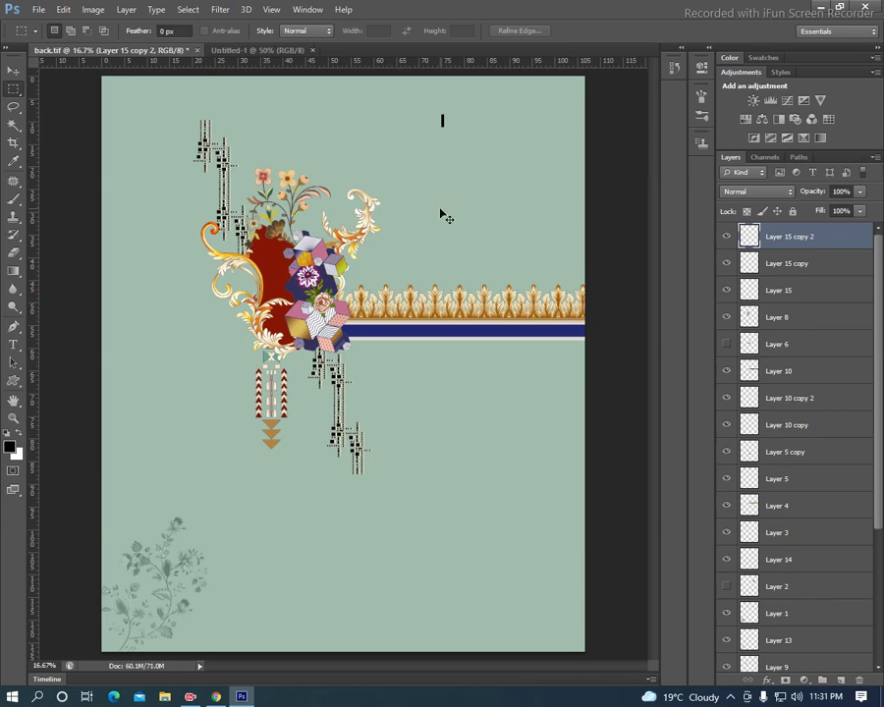
key("ctrl+t")
key("Down")
key("Down")
key("Down")
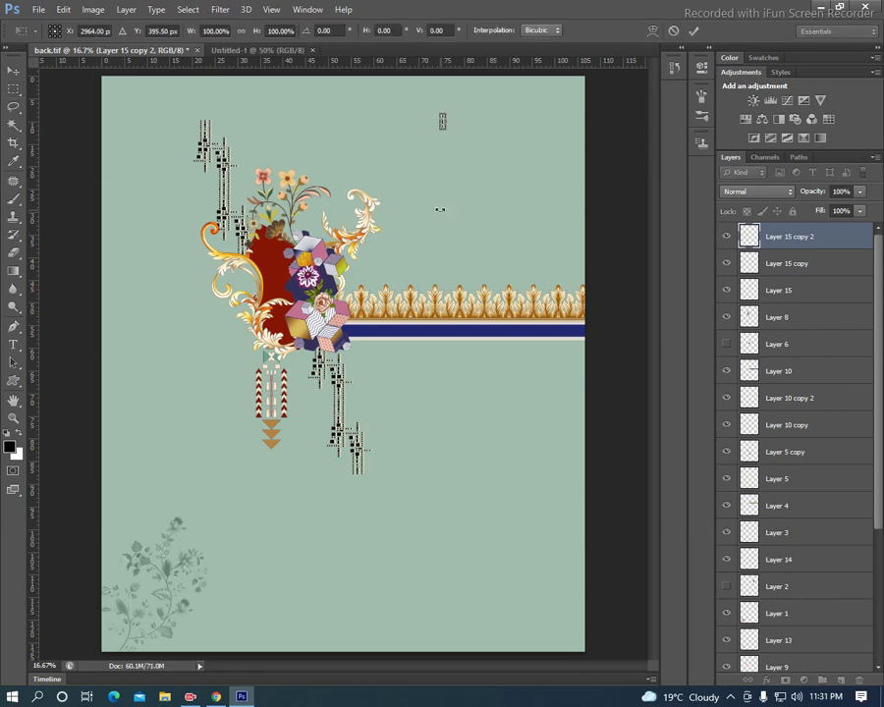
key("Down")
key("Down")
key("Return")
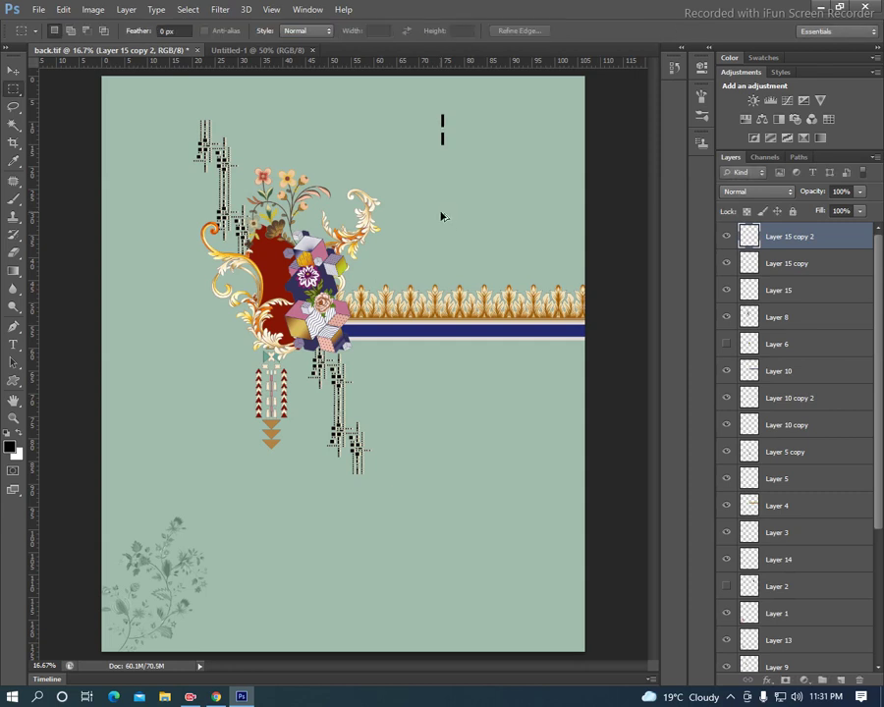
key("ctrl+alt+shift+t")
key("ctrl+alt+shift+t")
key("ctrl+alt+shift+t")
key("ctrl+alt+shift+t")
key("ctrl+alt+shift+t")
key("ctrl+alt+shift+t")
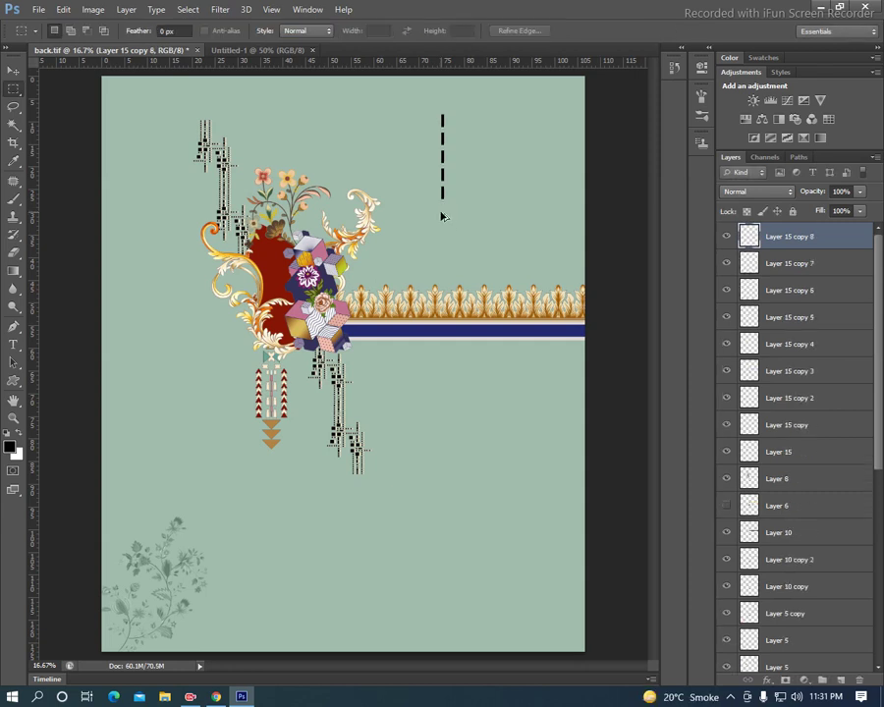
key("ctrl+alt+shift+t")
key("ctrl+alt+shift+t")
key("ctrl+alt+shift+t")
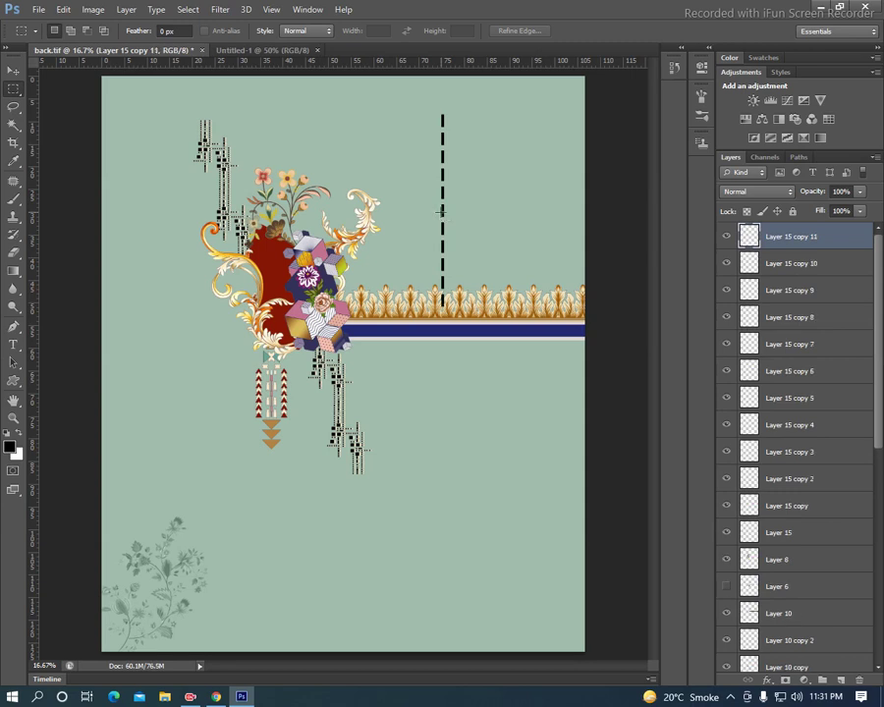
Step: Merge the dash copies into one dashed-line layer and duplicate it
left_click(809, 481, "shift")
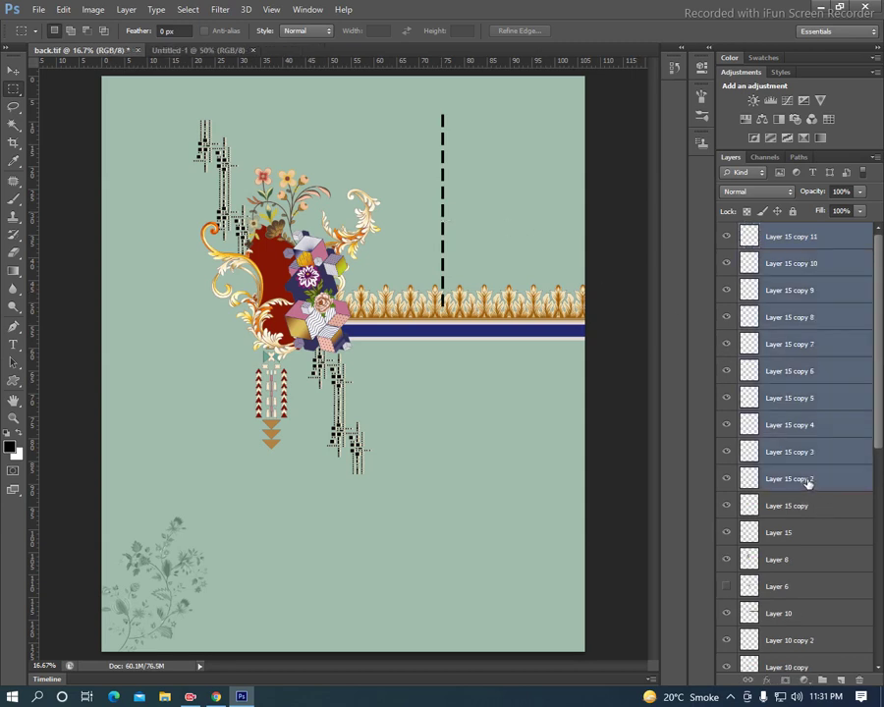
key("ctrl+e")
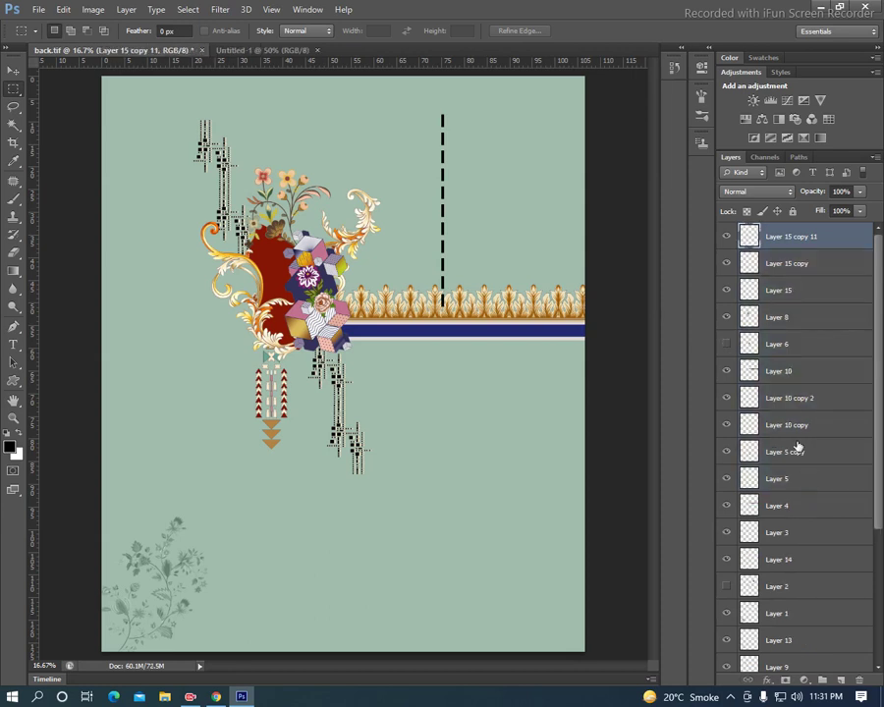
key("ctrl+e")
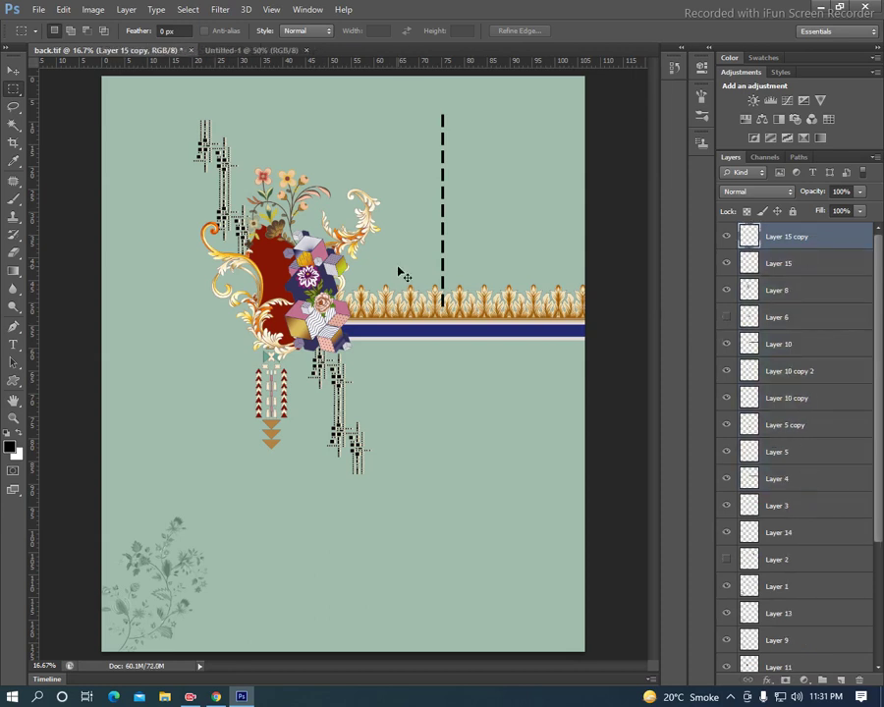
key("ctrl+j")
Step: Move both dashed lines left into a parallel pair beside the floral cluster
key("v")
mouse_move(447, 183)
left_mouse_down()
mouse_move(364, 119)
mouse_move(376, 98)
left_mouse_up()
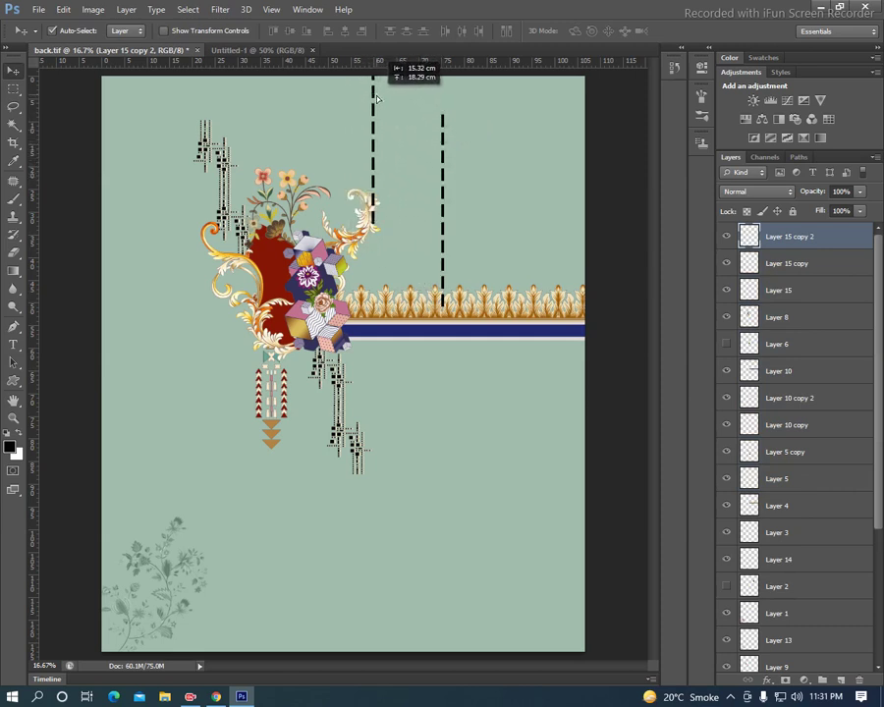
left_click_drag(377, 99, 370, 94)
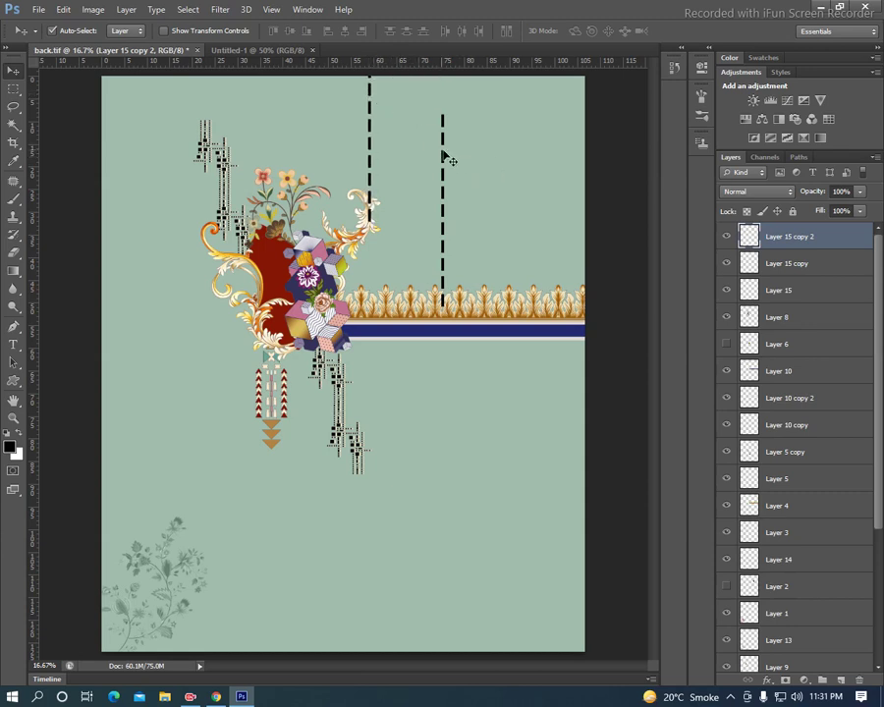
left_click_drag(447, 165, 358, 162)
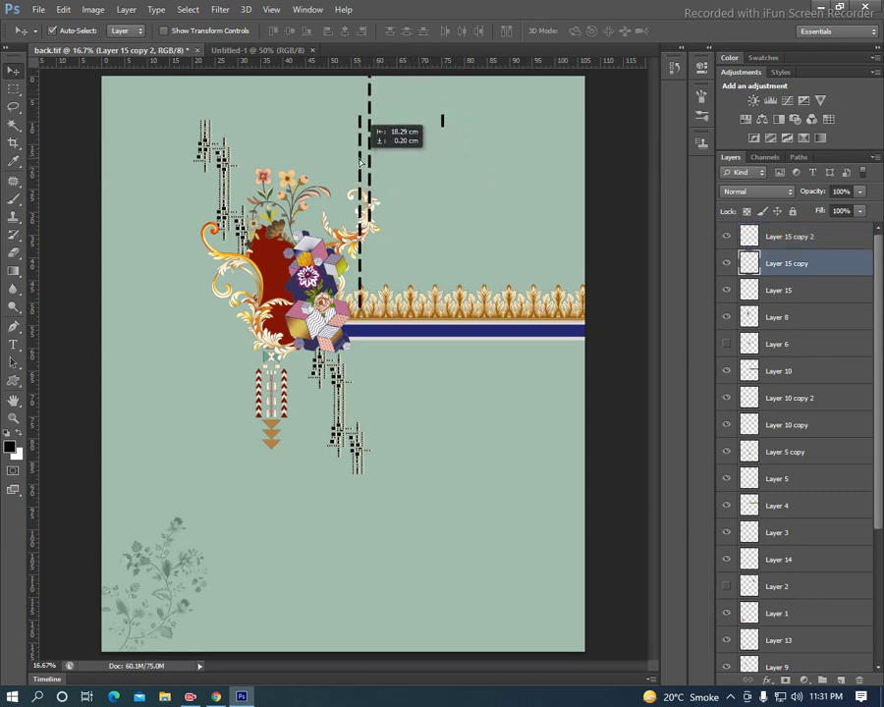
left_click_drag(357, 162, 359, 160)
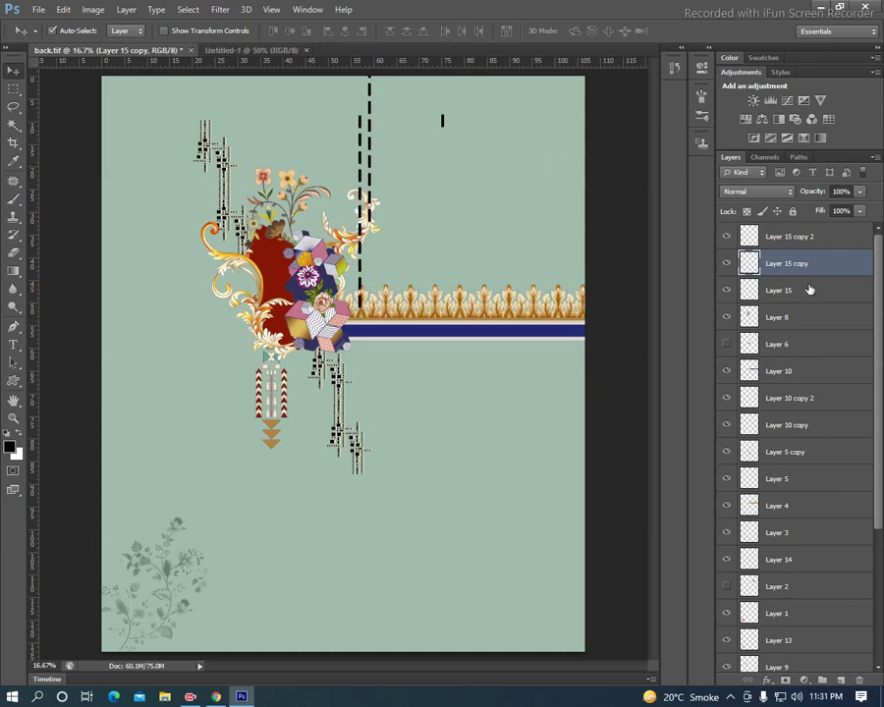
Step: Move Layer 15 and its copy lower in the layer stack, near the Background
left_click(809, 289, "shift")
left_click_drag(817, 274, 823, 615)
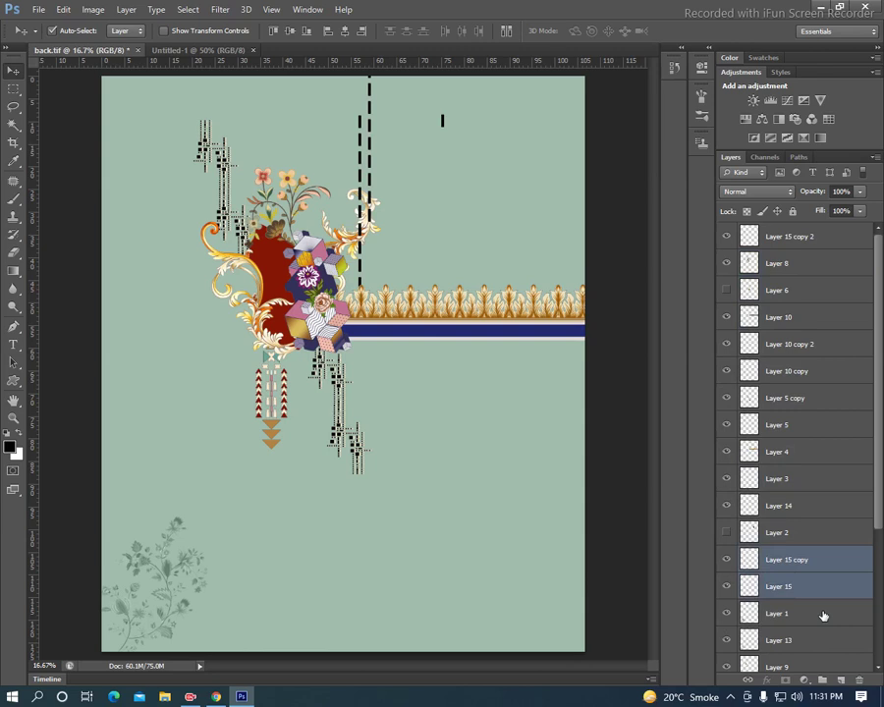
scroll(815, 589, "down", 3)
left_click_drag(805, 409, 829, 595)
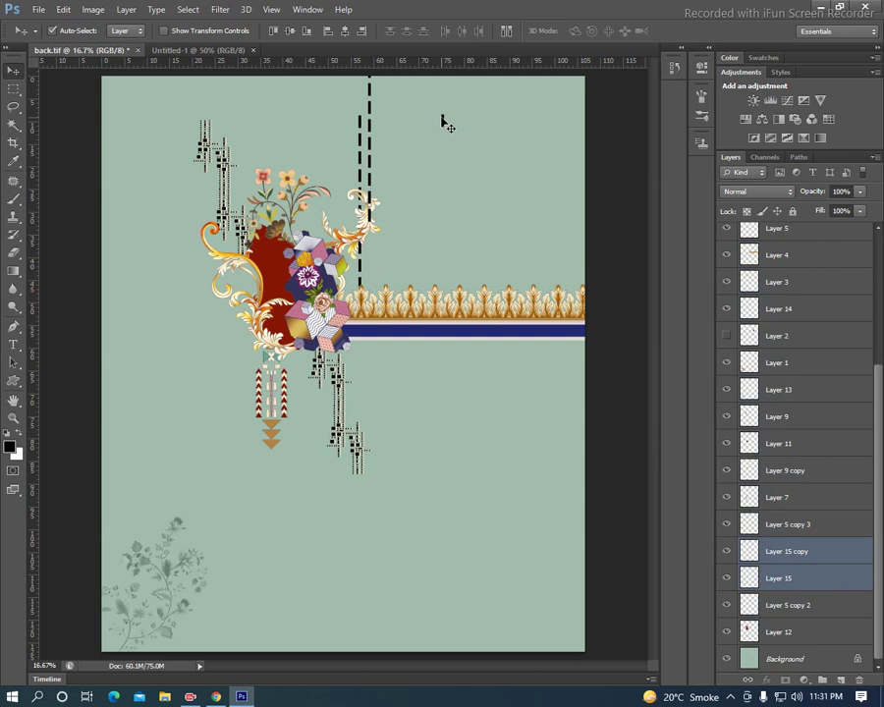
Step: Delete Layer 15 alone, keeping the dashed-line copy
key("Delete")
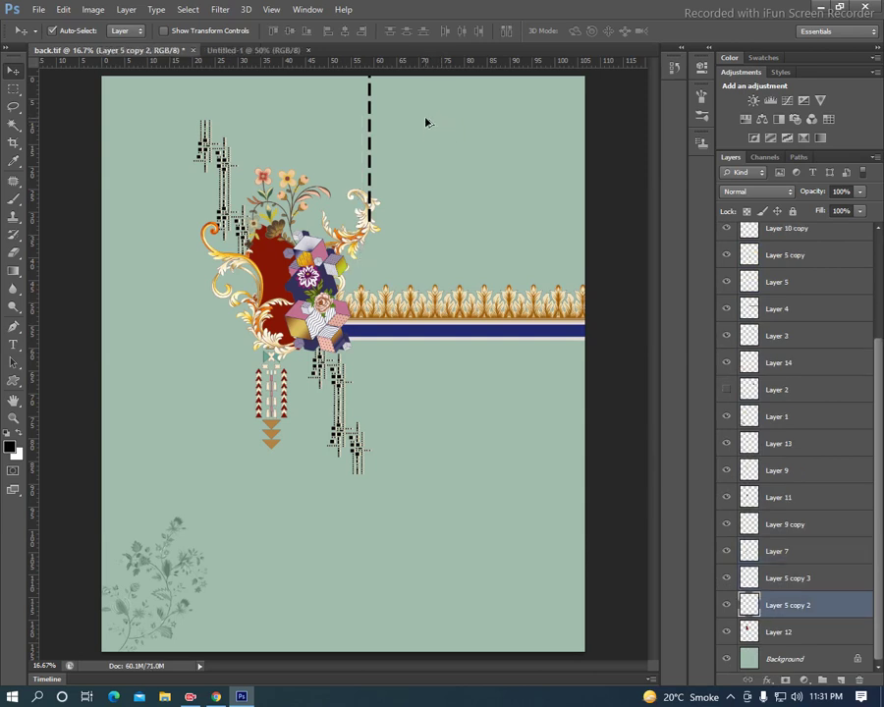
key("ctrl+z")
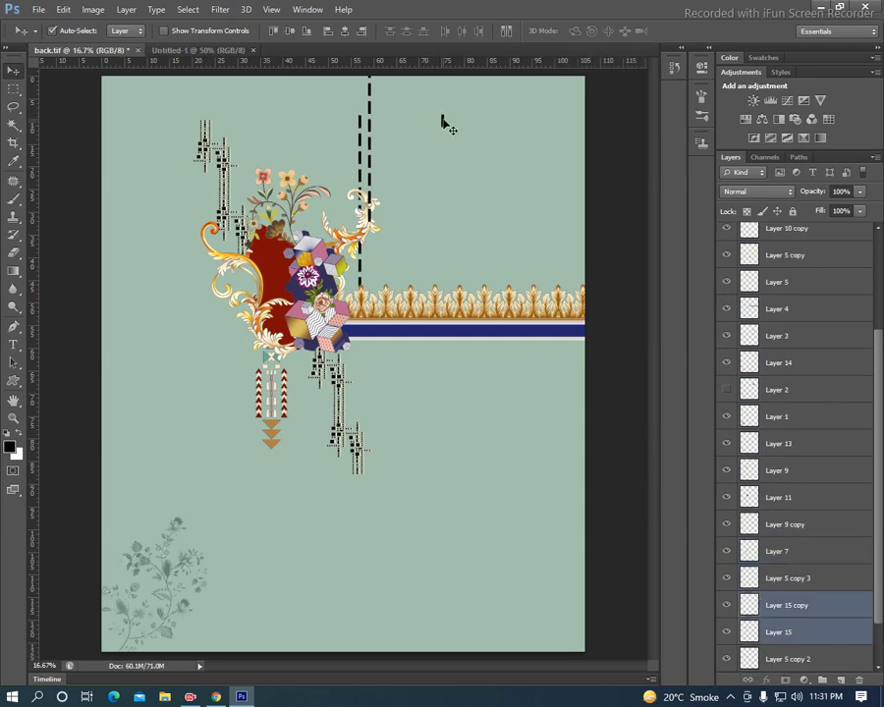
left_click(444, 122)
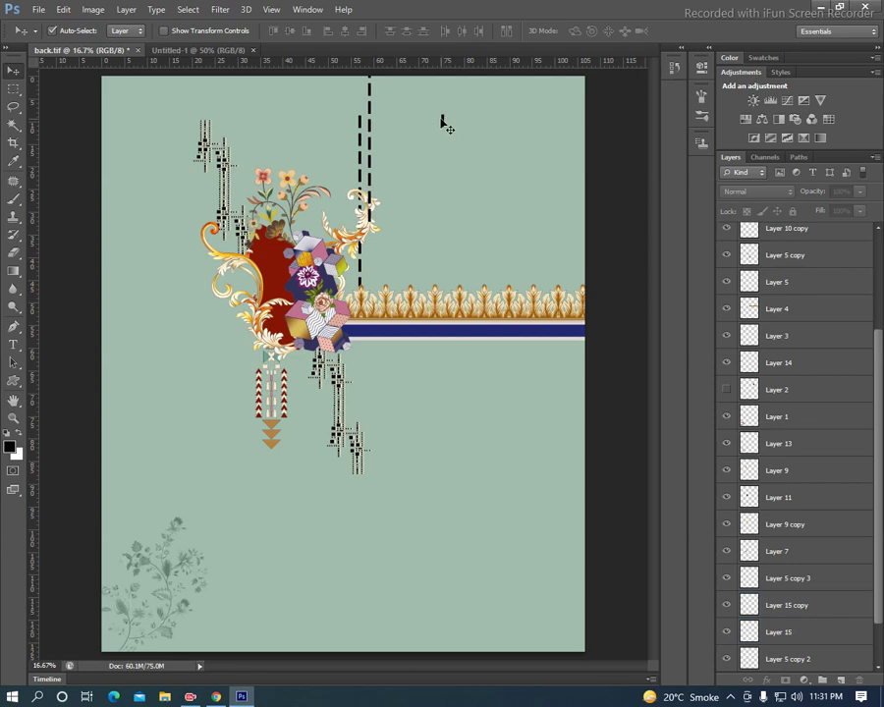
left_click(442, 122)
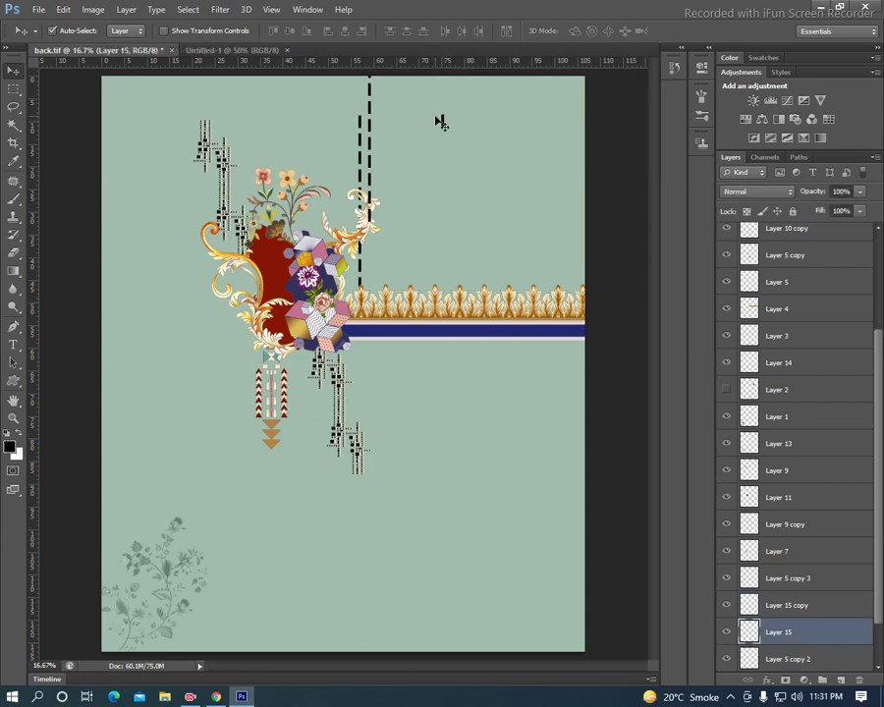
key("Delete")
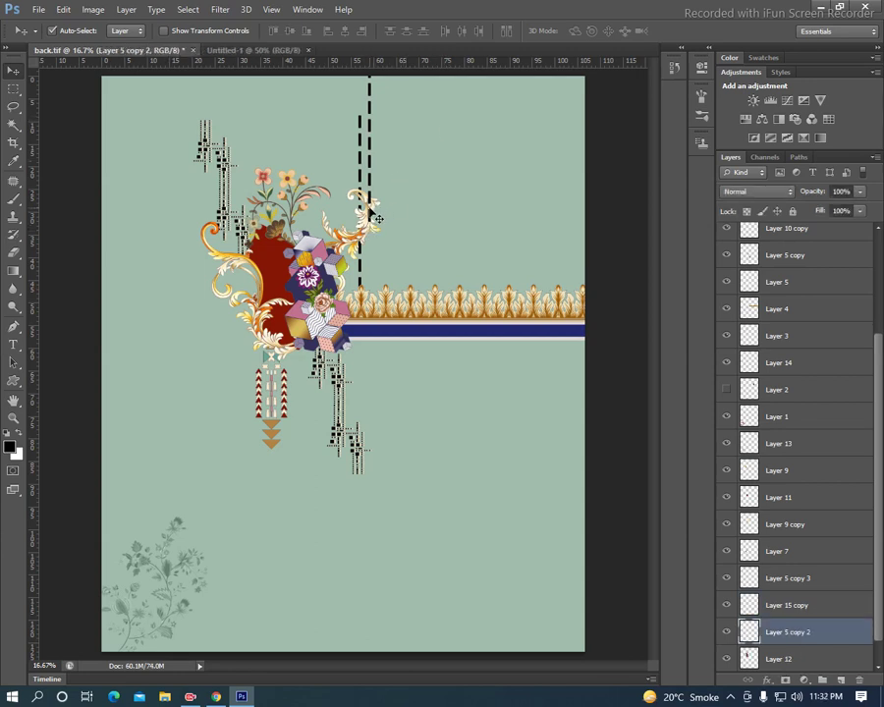
Step: Lasso the Layer 9 copy ornament, then clear the selection and select Layer 1
left_click(350, 221)
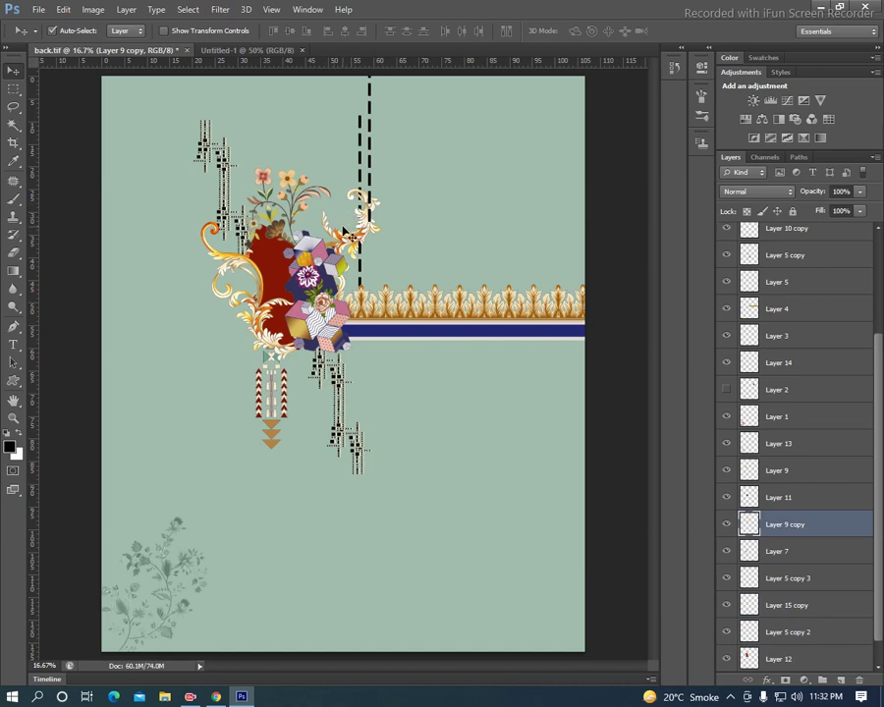
key("l")
mouse_move(391, 259)
left_mouse_down()
mouse_move(344, 198)
mouse_move(400, 339)
left_mouse_up()
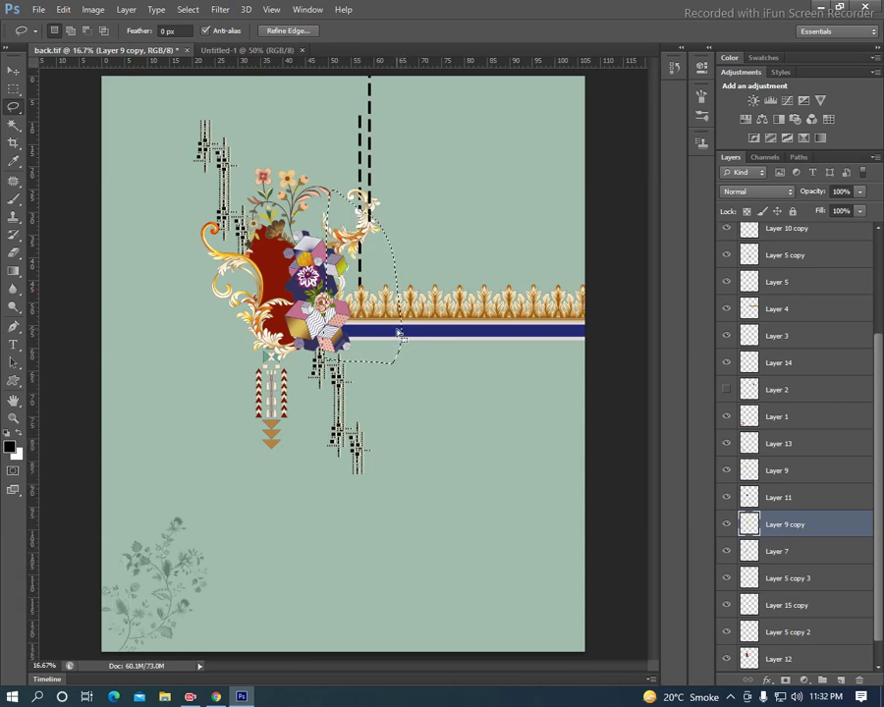
key("v")
left_click(367, 167)
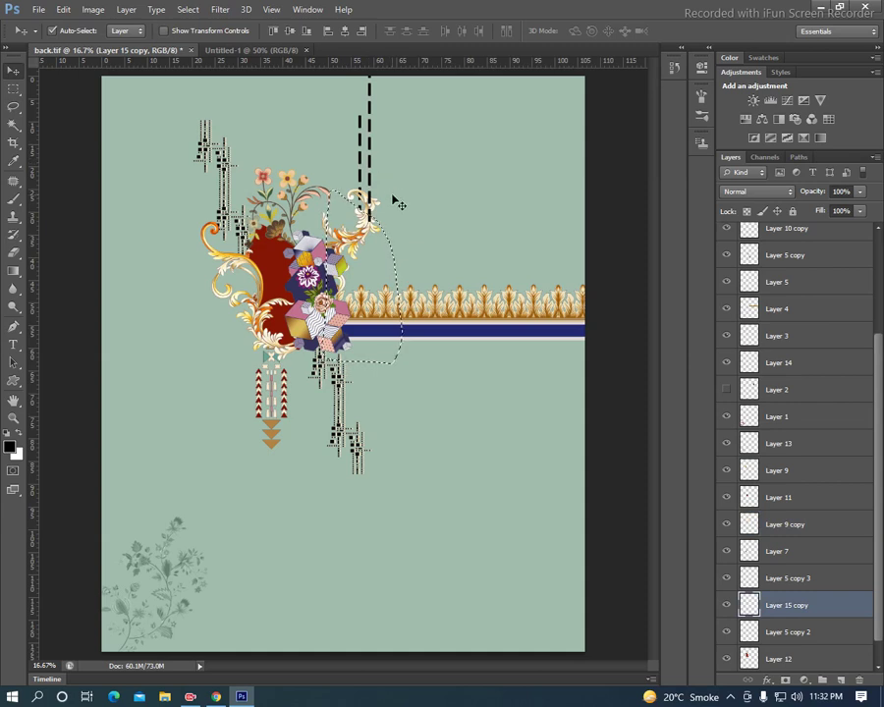
key("ctrl+d")
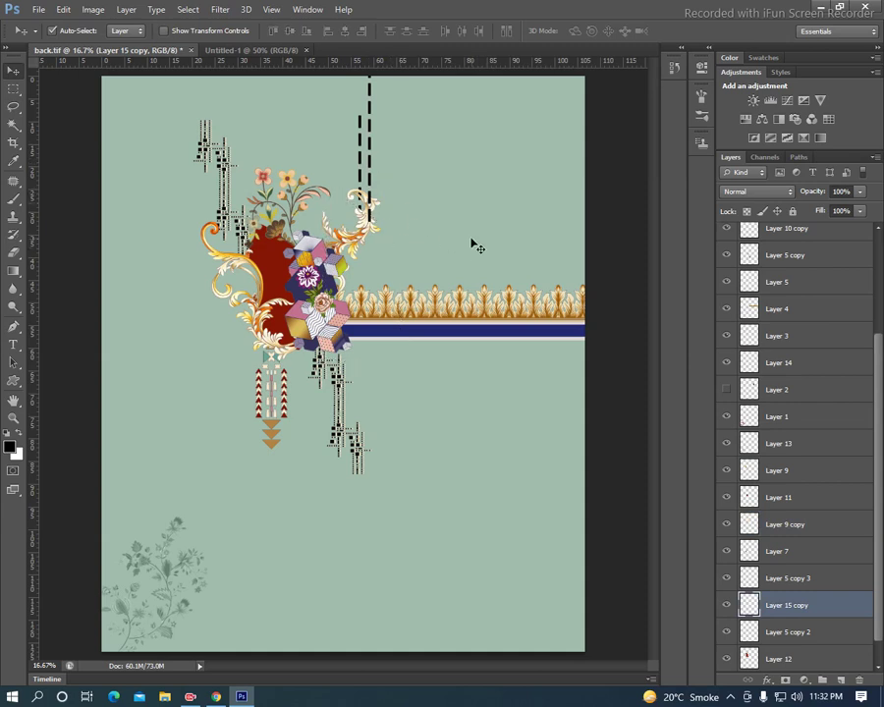
left_click(184, 562)
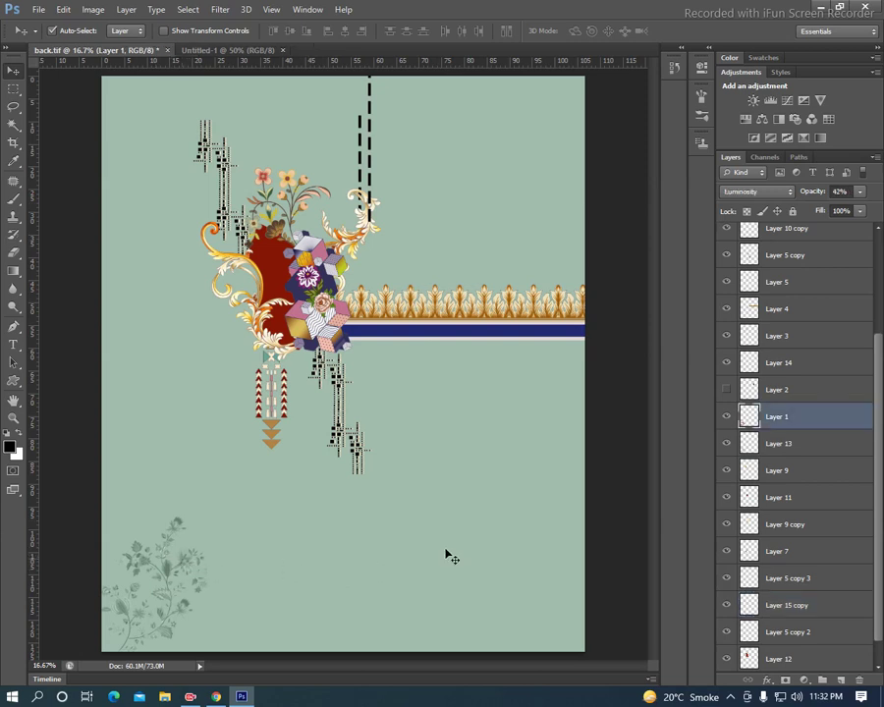
Step: Create an empty Layer 15 and reselect Layer 1
key("ctrl+shift+n")
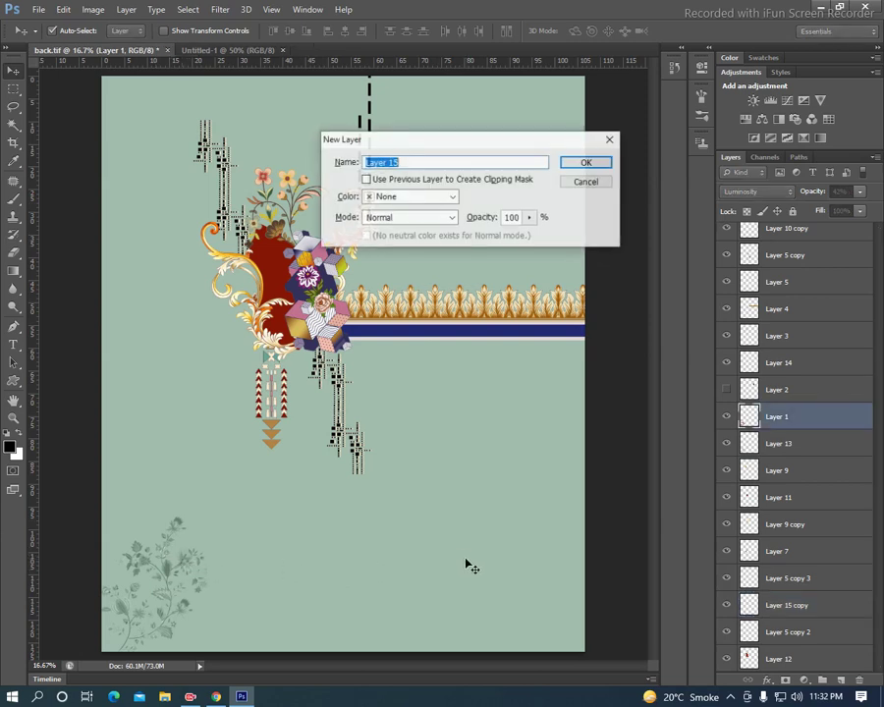
left_click(587, 163)
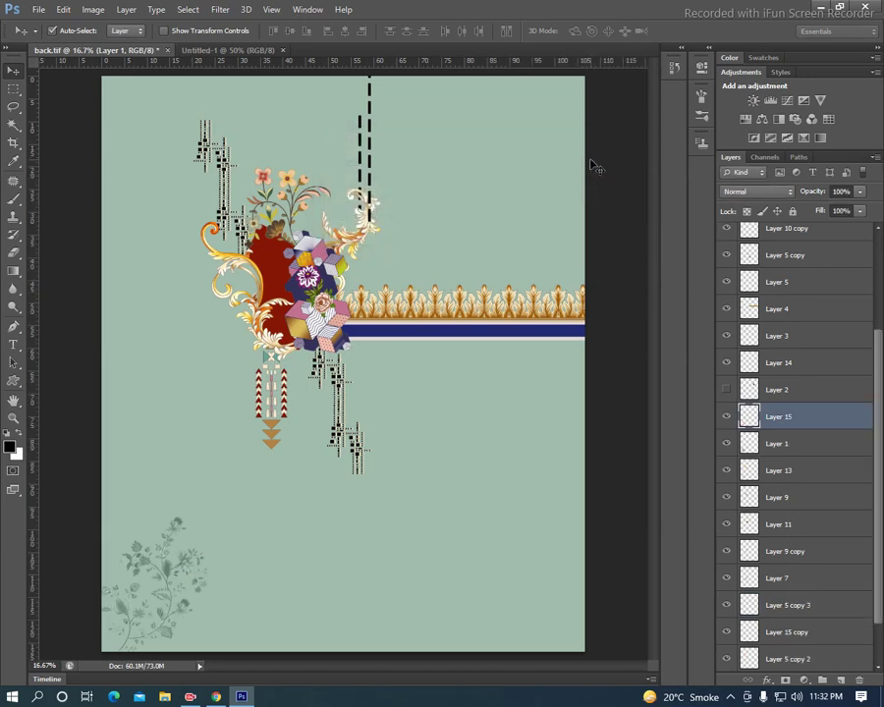
left_click(785, 446)
Step: Select the bottom-left floral sprig and fill it with sampled canvas green
left_click(752, 448, "ctrl")
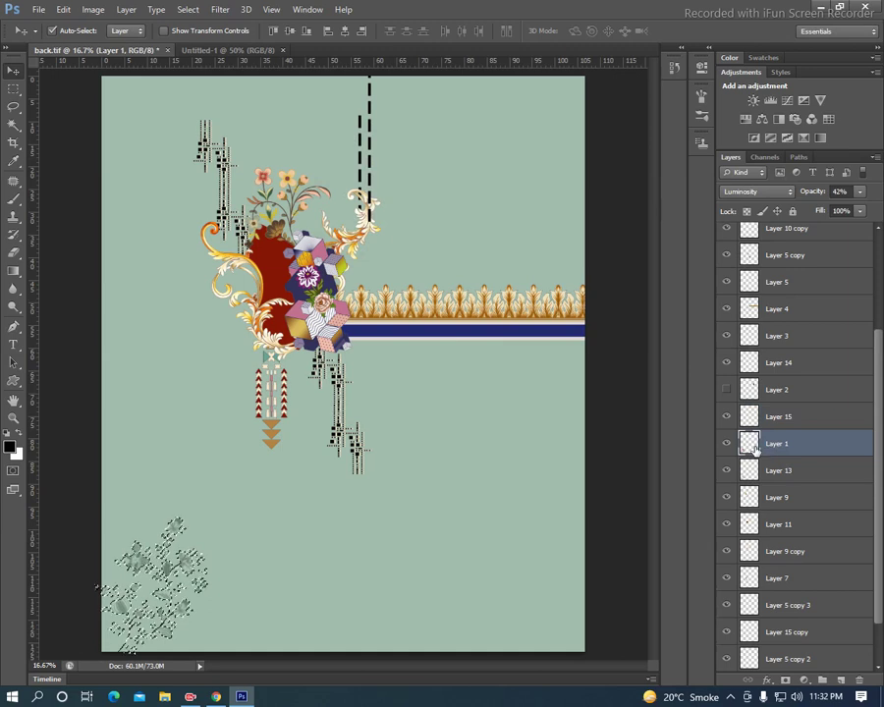
key("b")
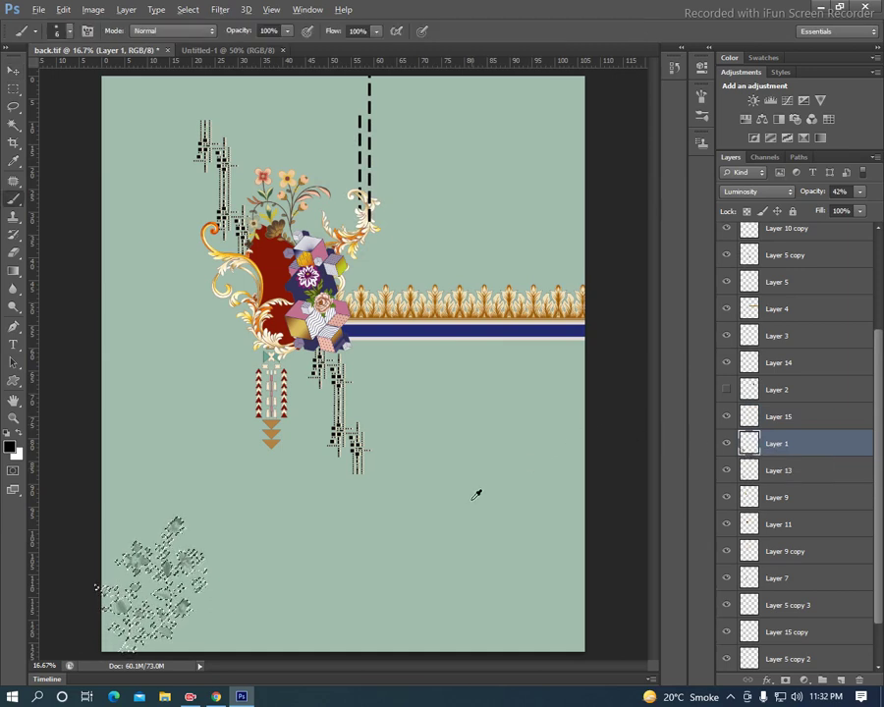
left_click(474, 498, "alt")
key("alt+BackSpace")
key("ctrl+d")
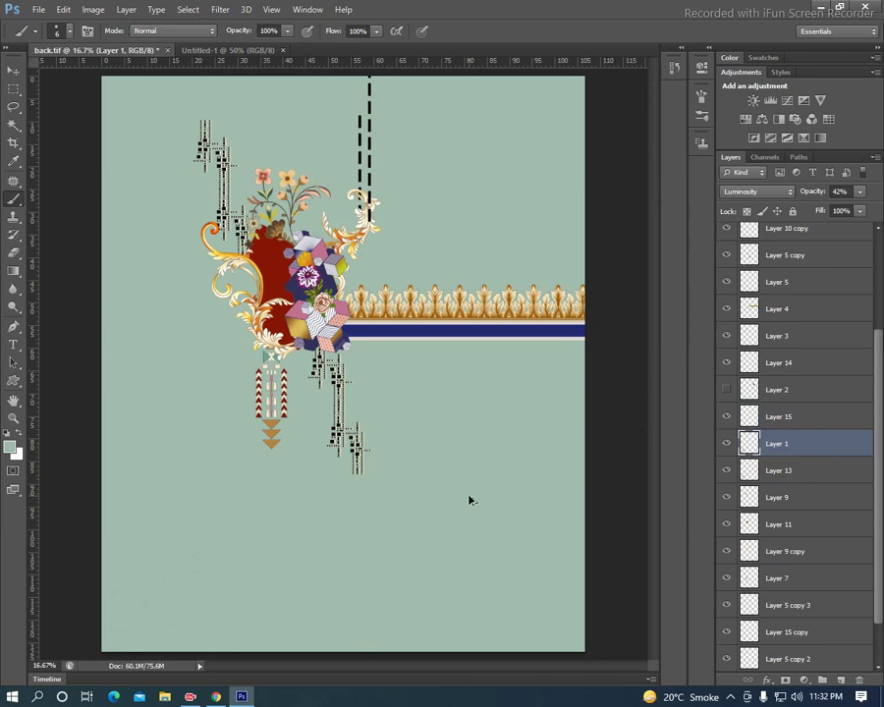
Step: Revert the sprig fill, dismiss the brush error, and show the Layer 1 sprig again
key("ctrl+alt+a")
left_click(472, 459)
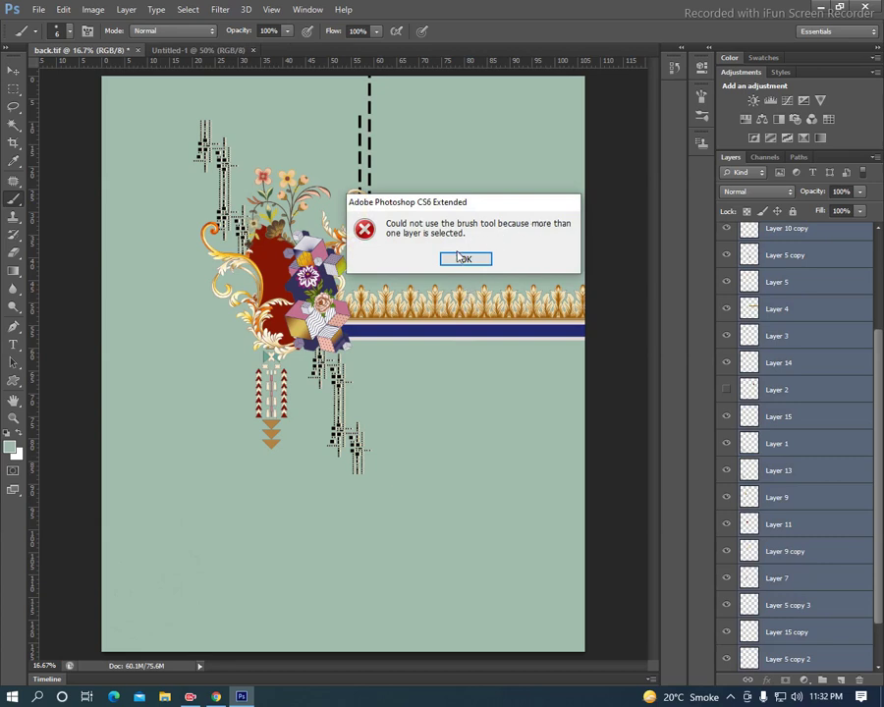
left_click(463, 257)
left_click(478, 268, "ctrl")
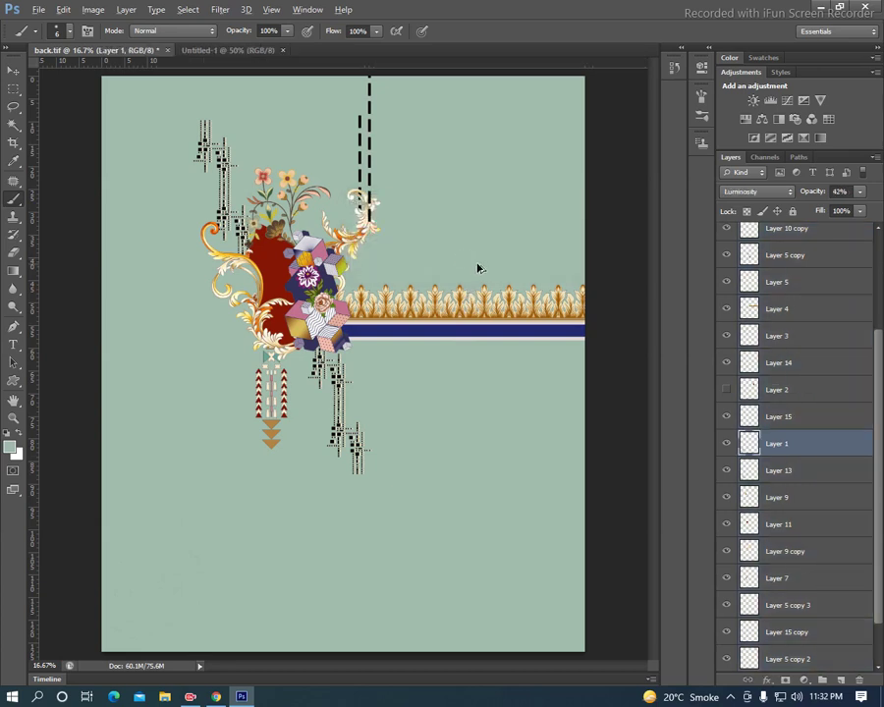
left_click(728, 443)
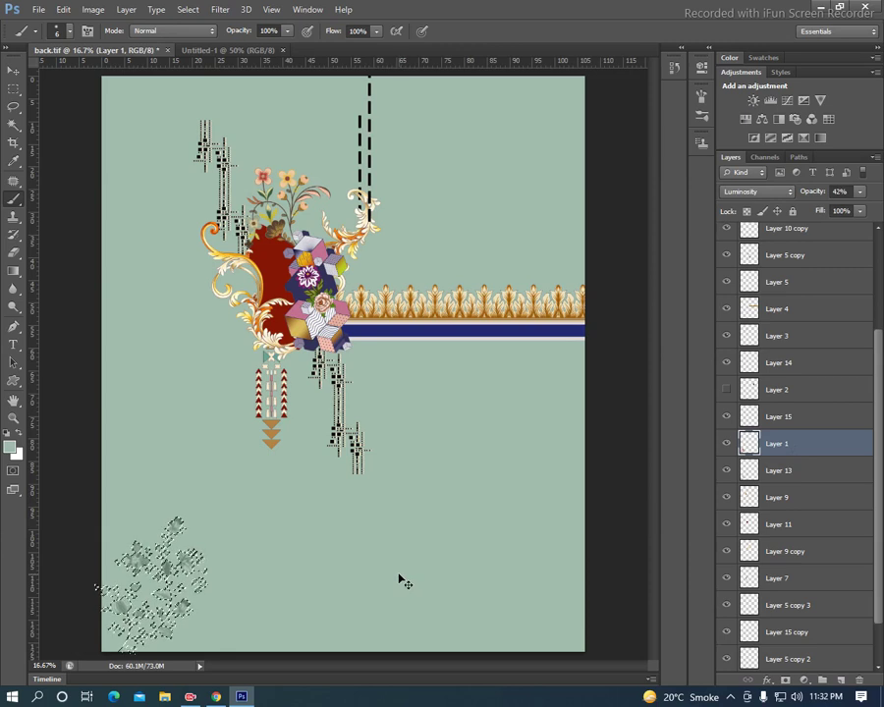
key("v")
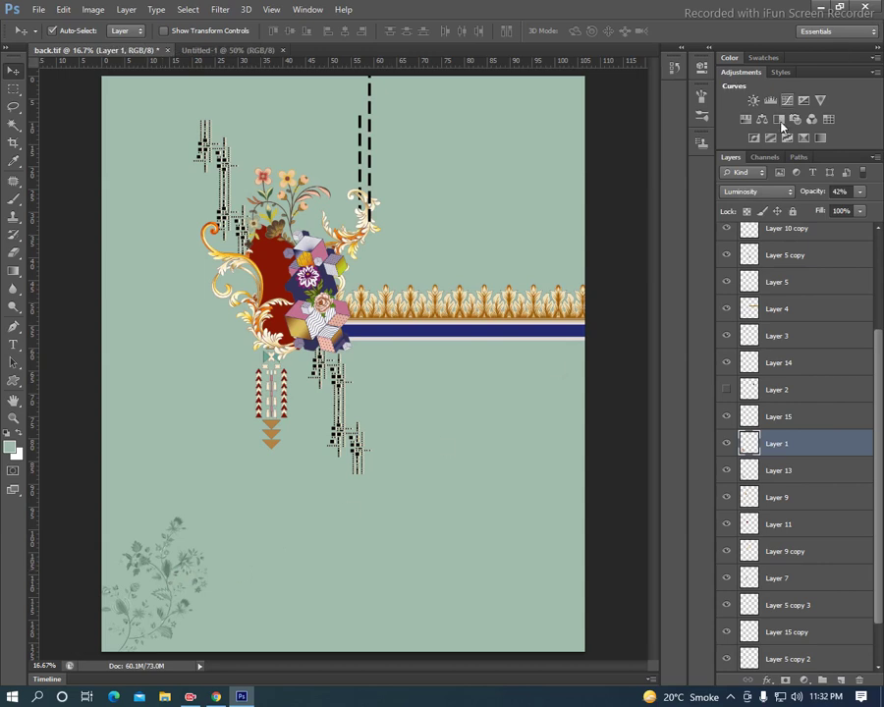
Step: Set Layer 1's floral sprig opacity to 55%
left_click(859, 191)
left_click_drag(838, 210, 845, 208)
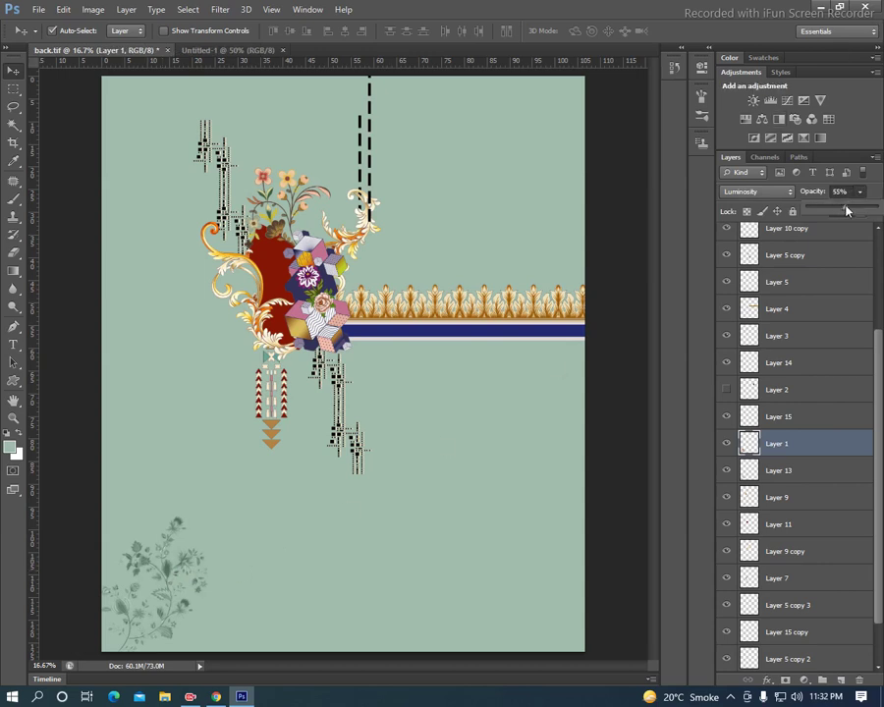
left_click(169, 562)
Step: Duplicate the sprig and place the copy at the top, right of the dashed line
key("ctrl+j")
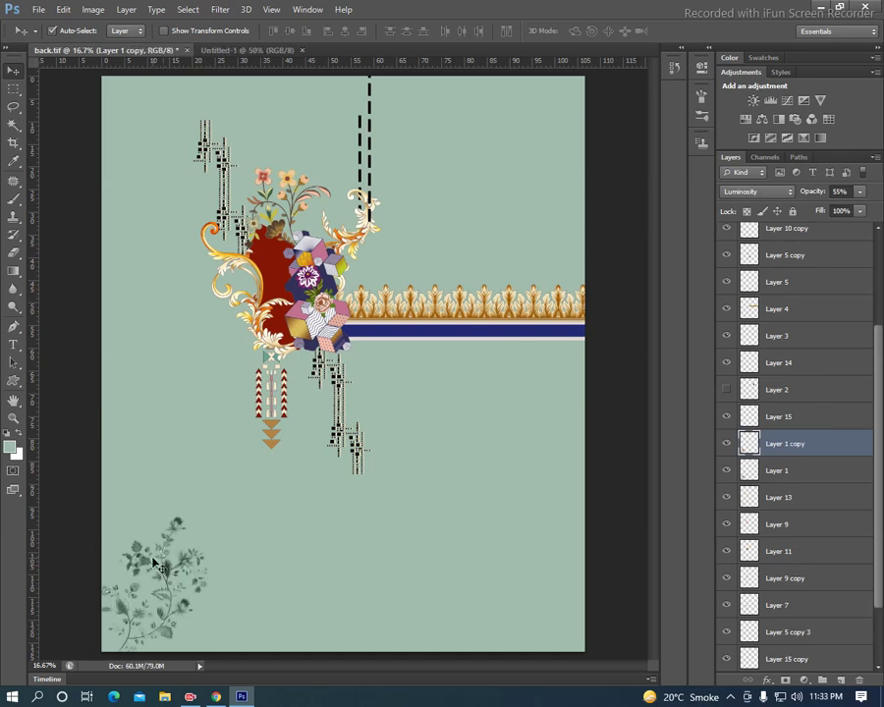
key("ctrl+t")
mouse_move(162, 573)
left_mouse_down()
mouse_move(399, 169)
mouse_move(430, 148)
left_mouse_up()
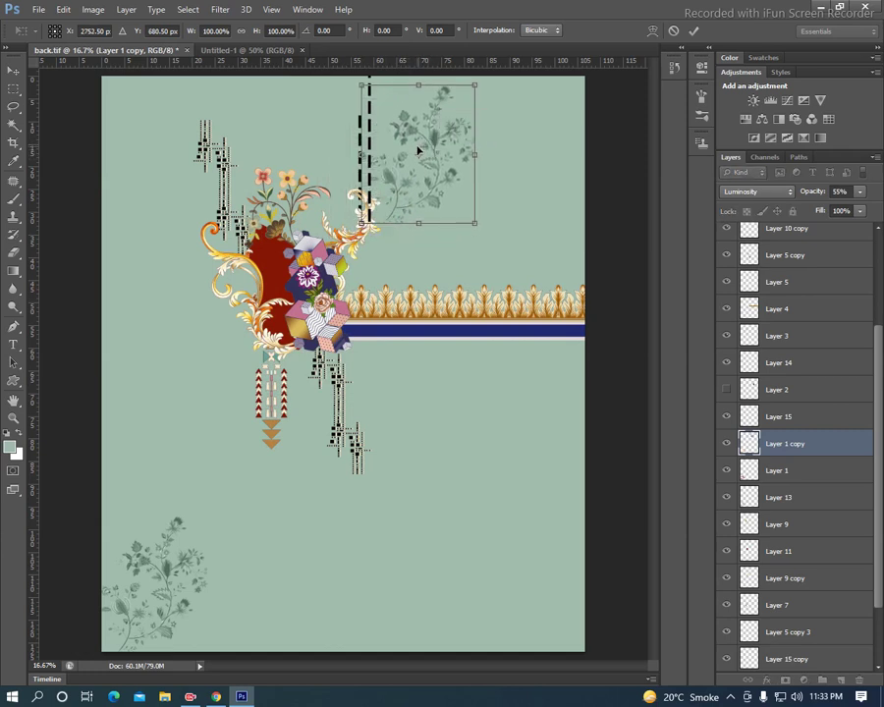
key("Return")
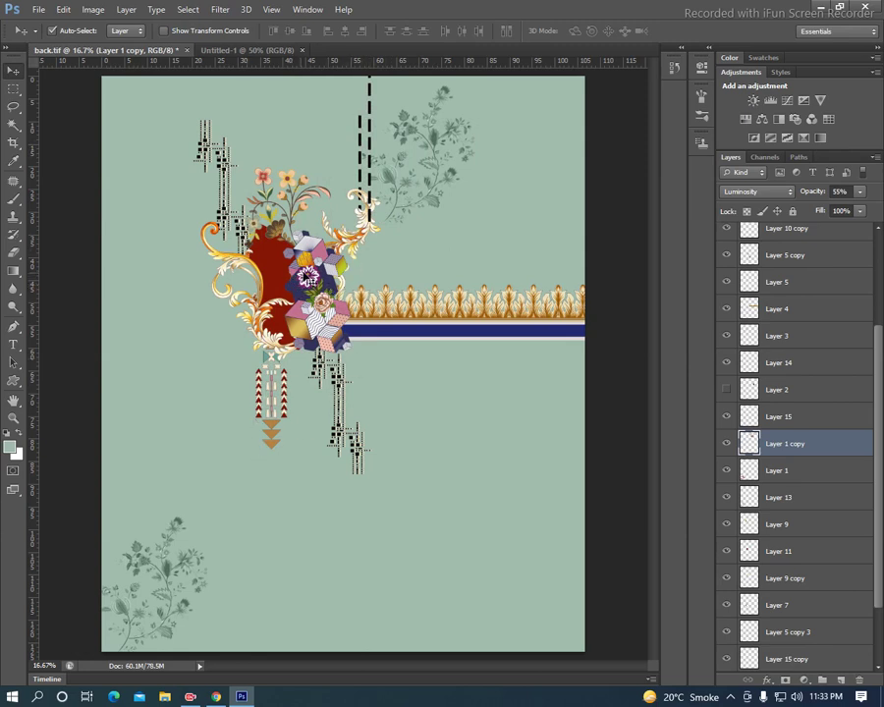
left_click(345, 251)
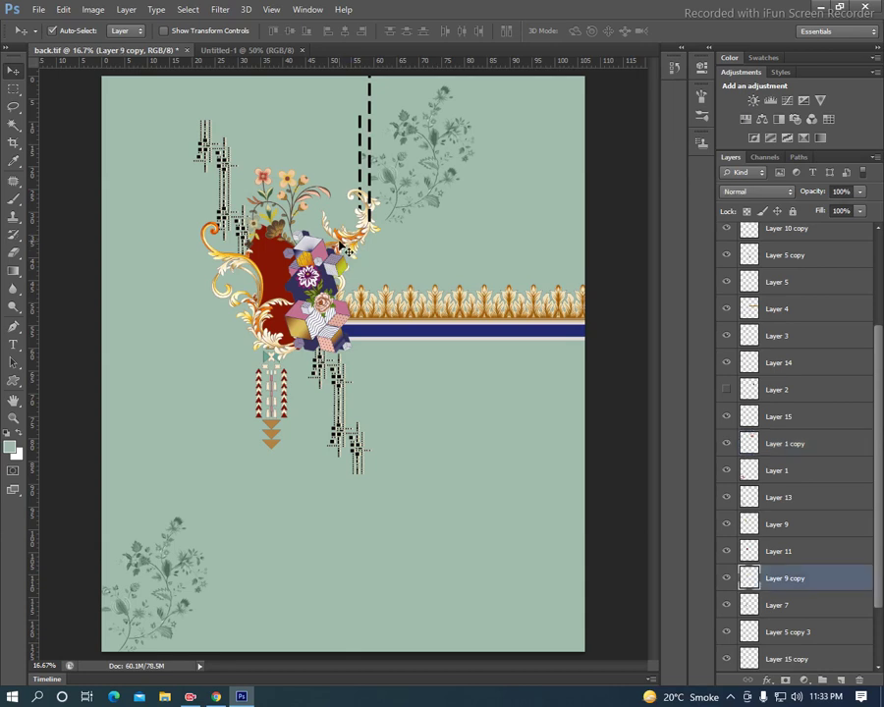
left_click(284, 198, "shift")
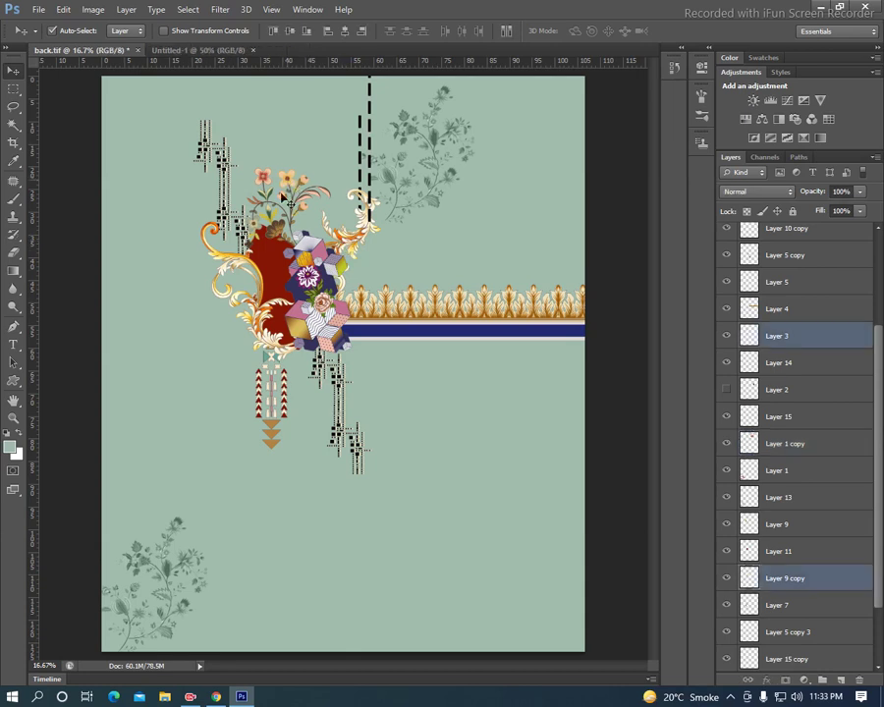
Step: Duplicate Layers 9 copy, 3, 8 and 9 and merge them into one cluster copy
left_click(272, 310, "shift")
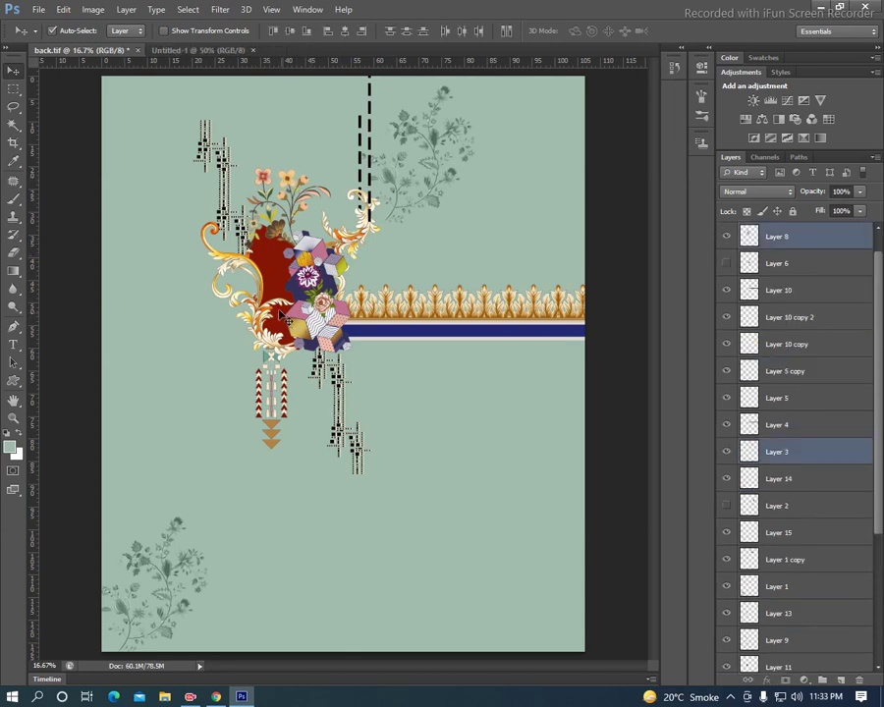
left_click(326, 343, "shift")
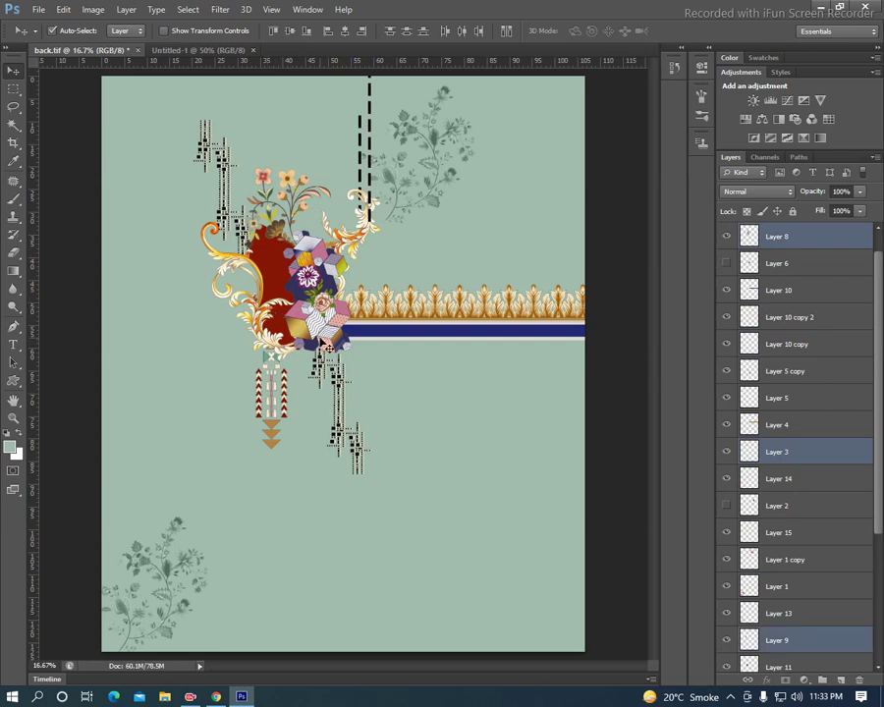
key("ctrl+j")
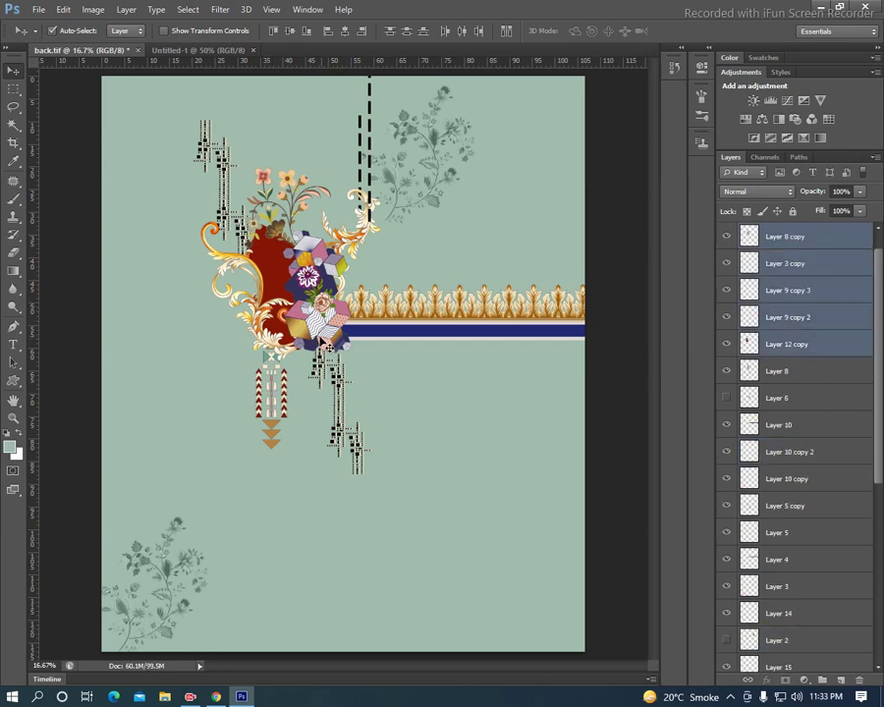
key("ctrl+e")
left_click_drag(308, 256, 361, 340)
Step: Flip the cluster copy vertically, scale it to about 86% and move it lower
key("ctrl+t")
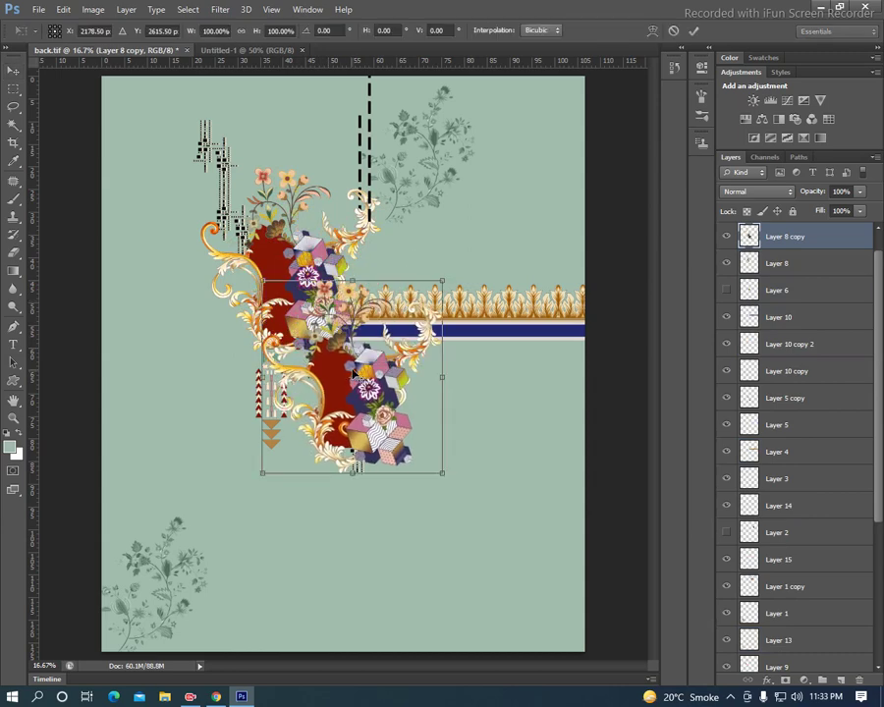
right_click(354, 373)
left_click(413, 589)
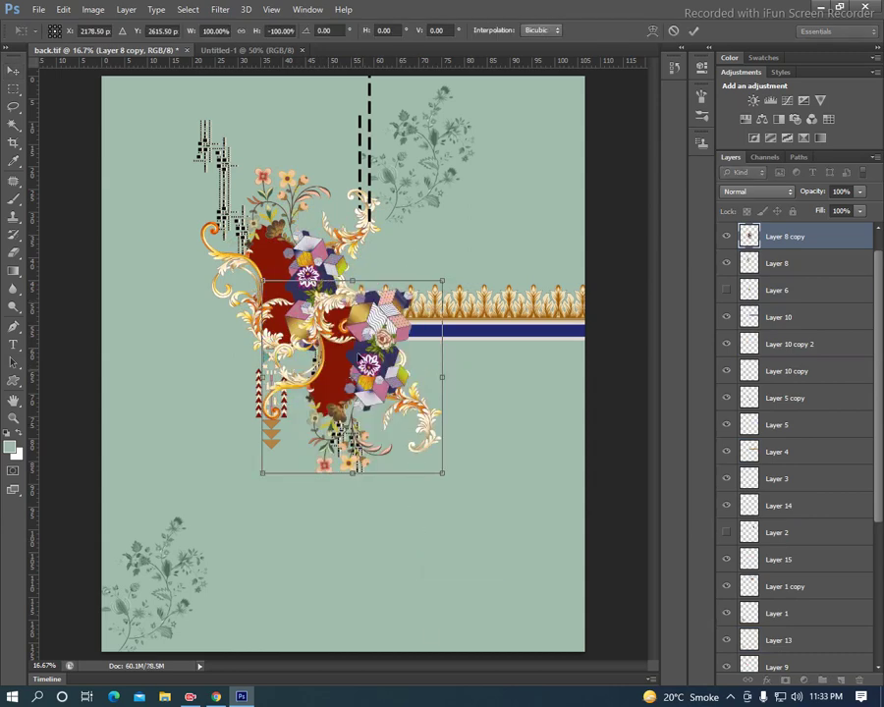
left_click_drag(372, 311, 429, 356)
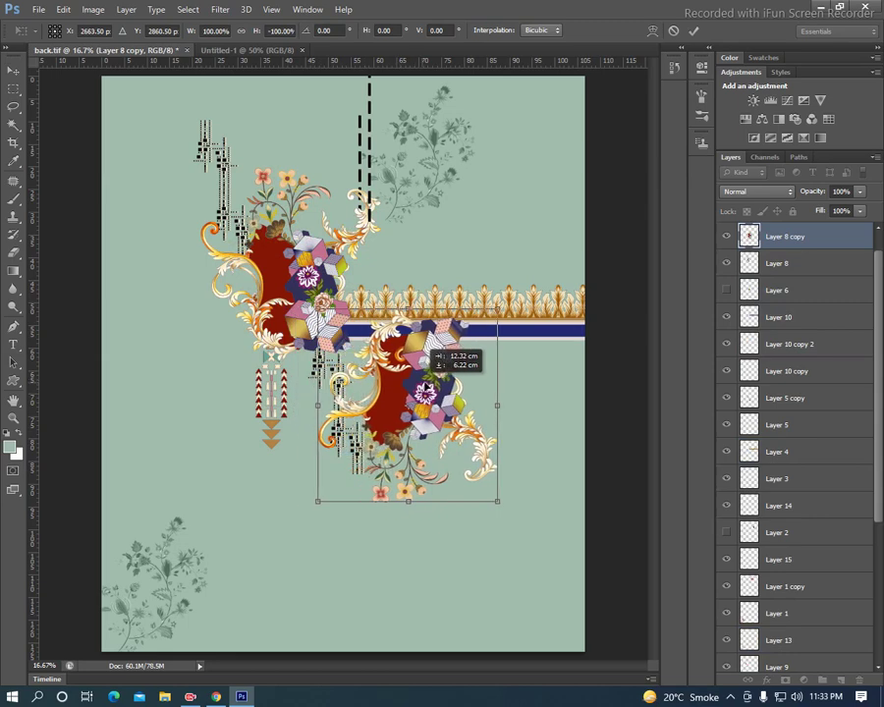
left_click_drag(429, 355, 339, 423)
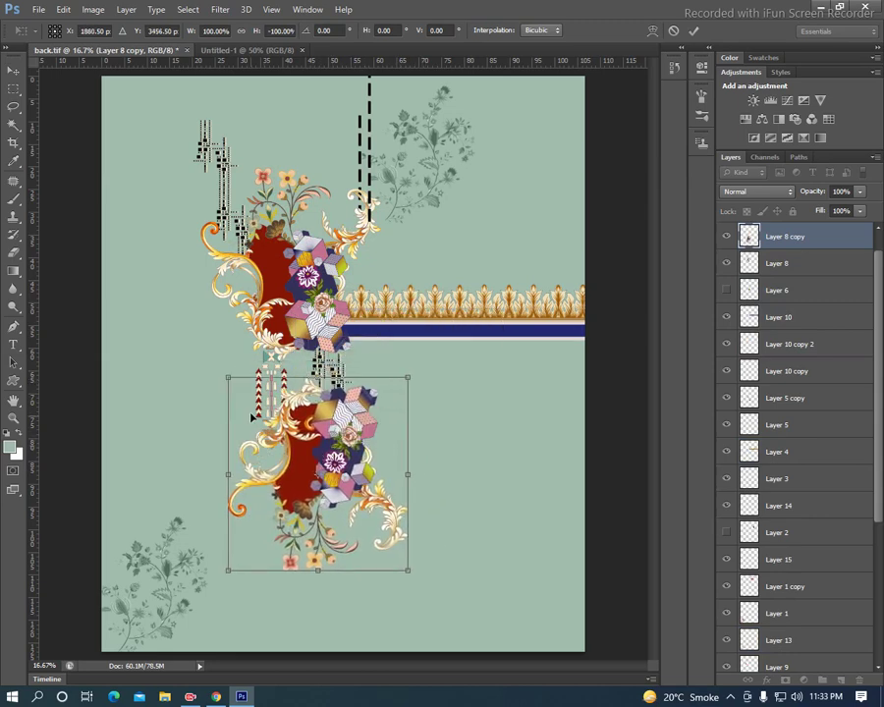
left_click_drag(233, 384, 246, 396)
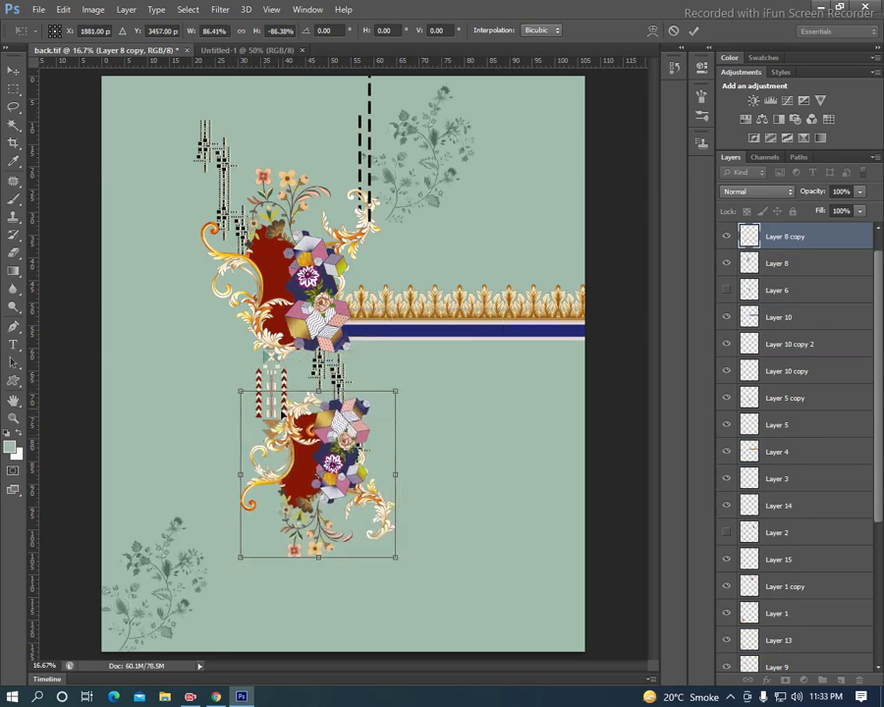
mouse_move(344, 439)
left_mouse_down()
mouse_move(348, 469)
mouse_move(407, 480)
left_mouse_up()
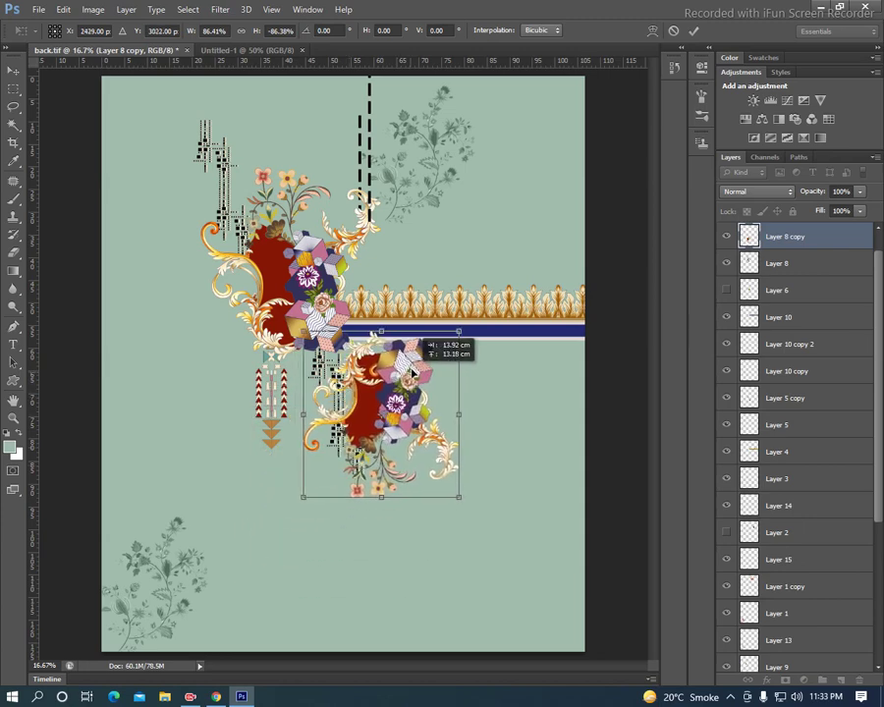
Step: Flip it back upright, mirror it horizontally and place it in the bottom-right corner
right_click(403, 478)
left_click(442, 459)
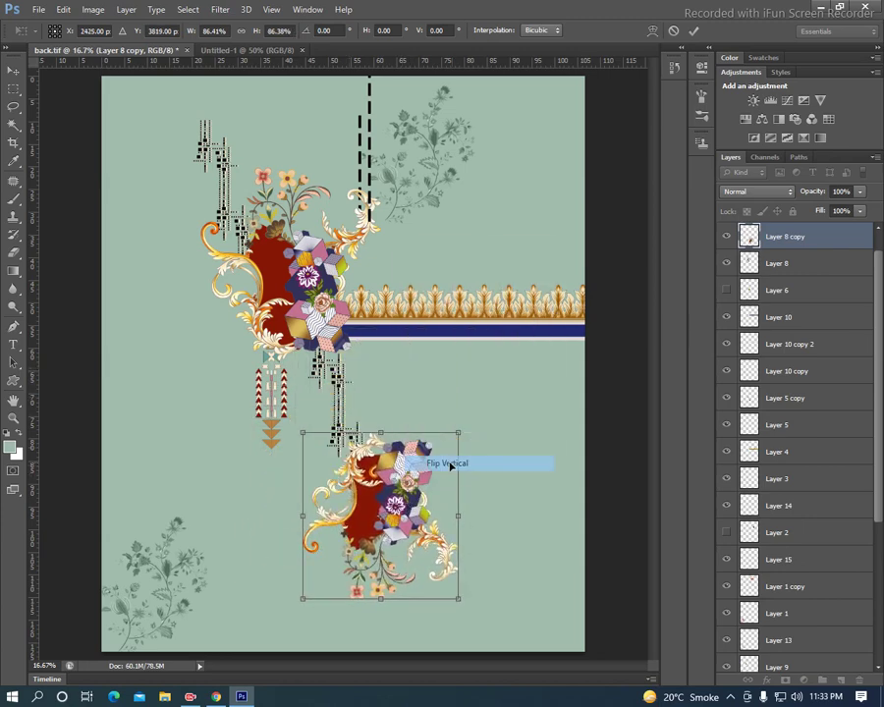
right_click(403, 514)
left_click(450, 488)
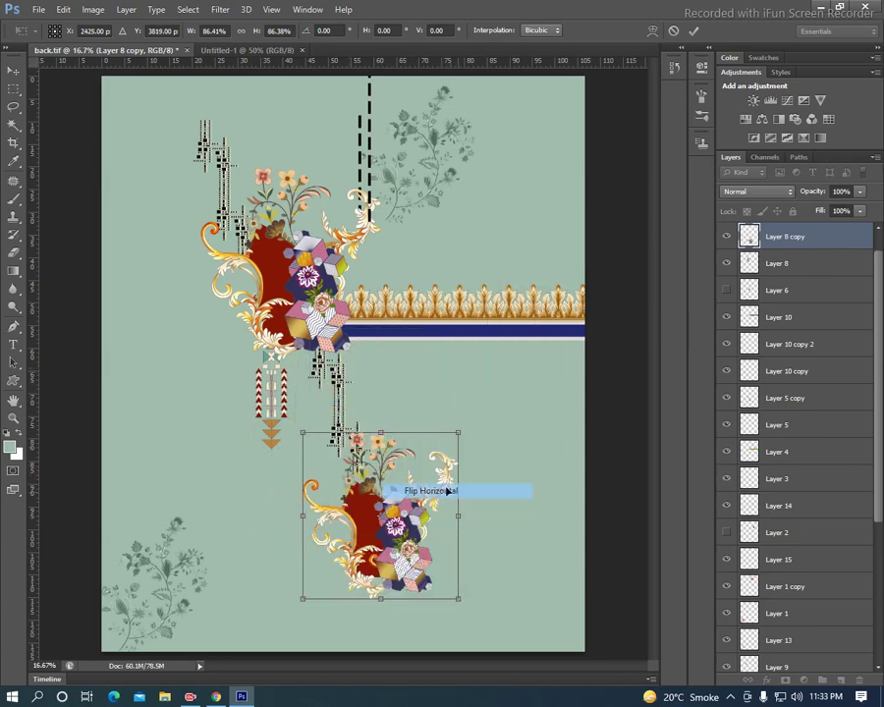
mouse_move(390, 588)
left_mouse_down()
mouse_move(378, 635)
mouse_move(248, 663)
mouse_move(234, 605)
mouse_move(532, 579)
mouse_move(520, 561)
left_mouse_up()
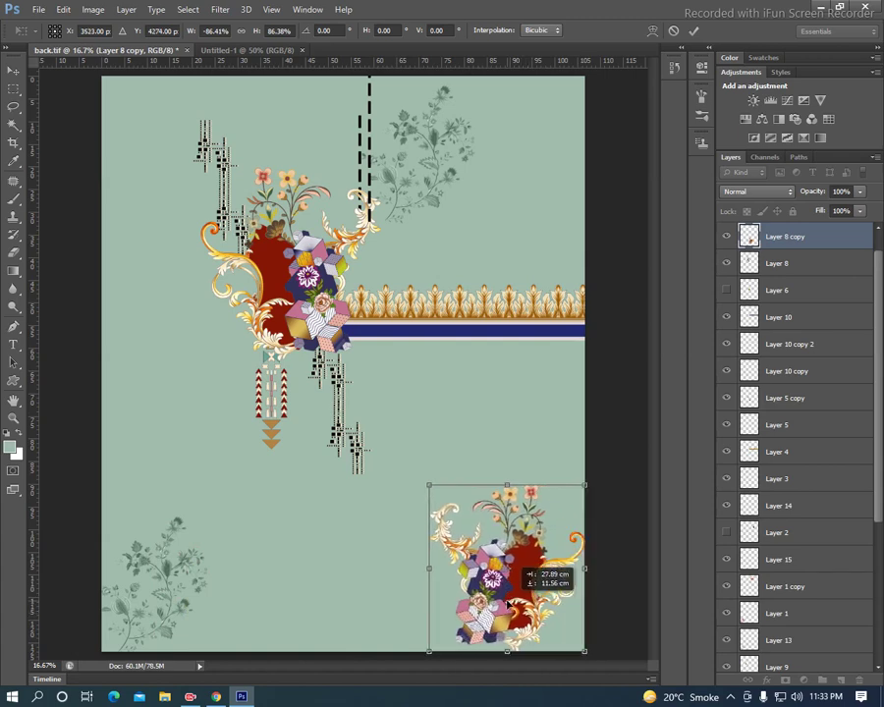
key("Return")
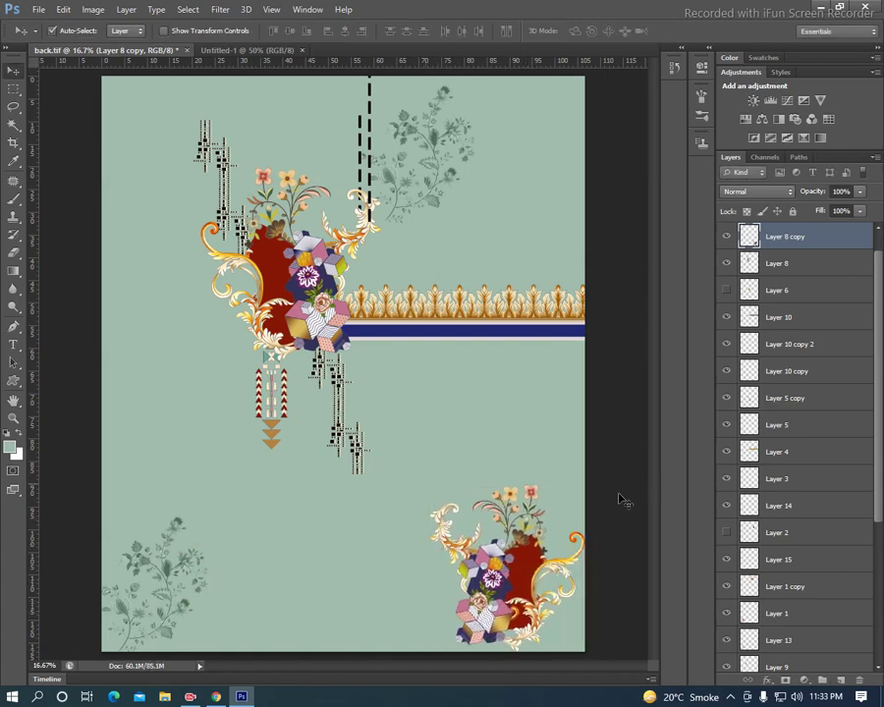
Step: Create Layer 16 and lasso the bottom-right corner area for the wedge
key("ctrl+shift+n")
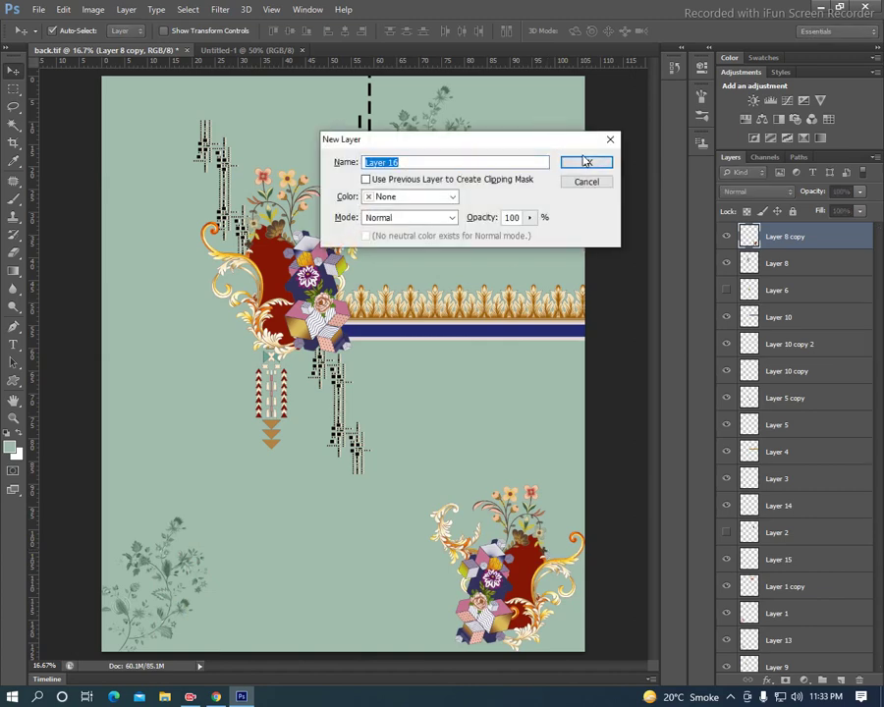
left_click(586, 161)
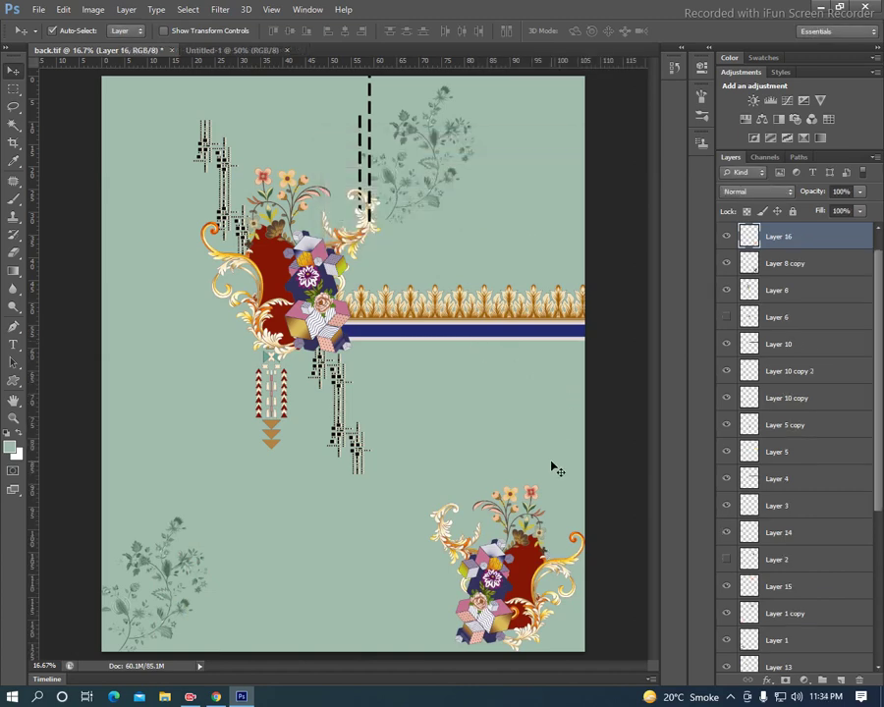
key("l")
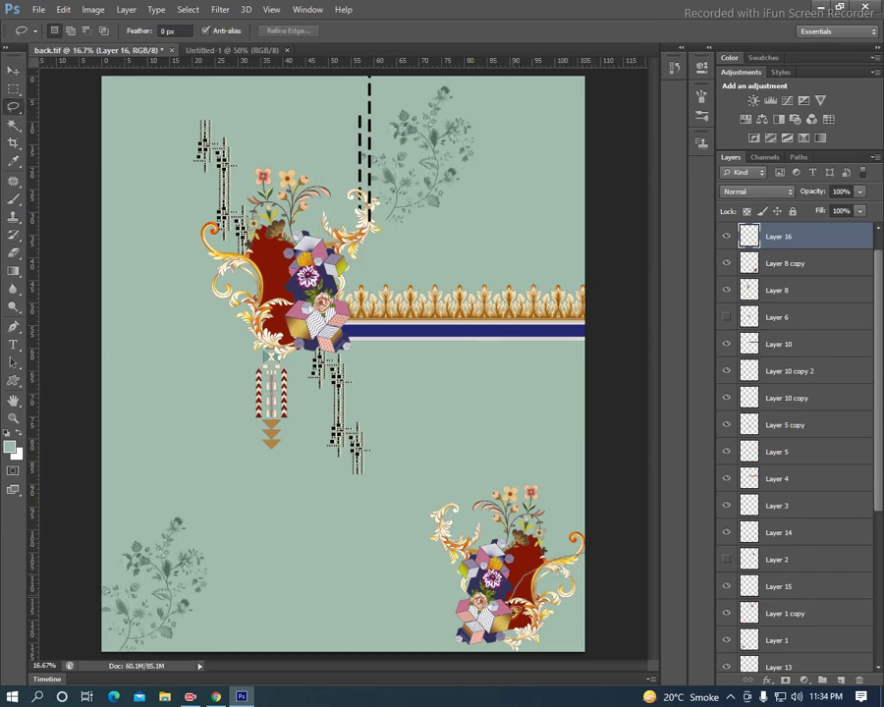
left_click_drag(437, 488, 617, 686)
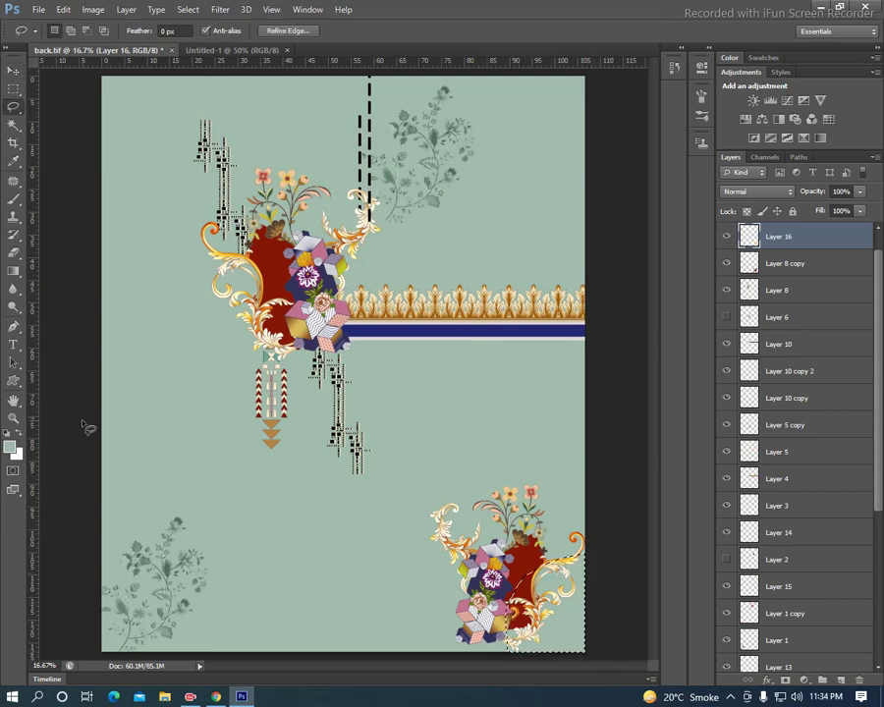
Step: Fill the corner with the stripe's navy and move Layer 16 below Layer 15
key("b")
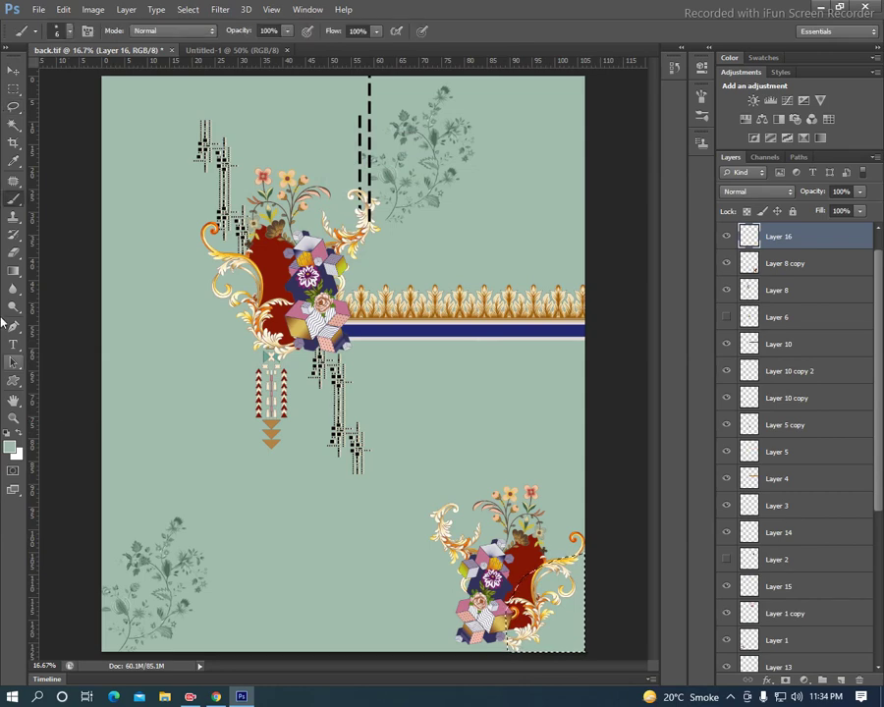
left_click(379, 332, "alt")
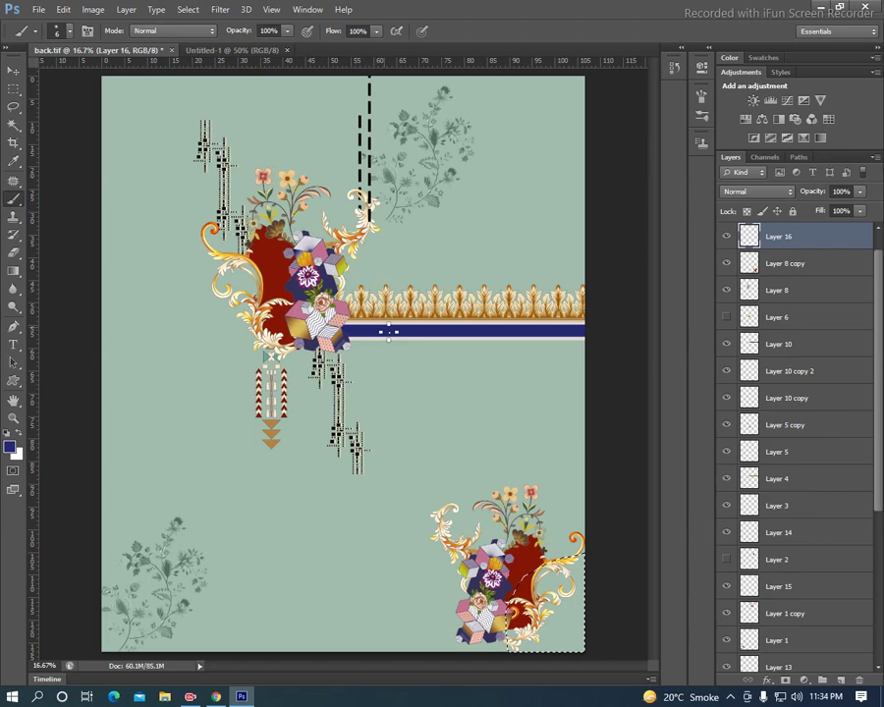
key("alt+BackSpace")
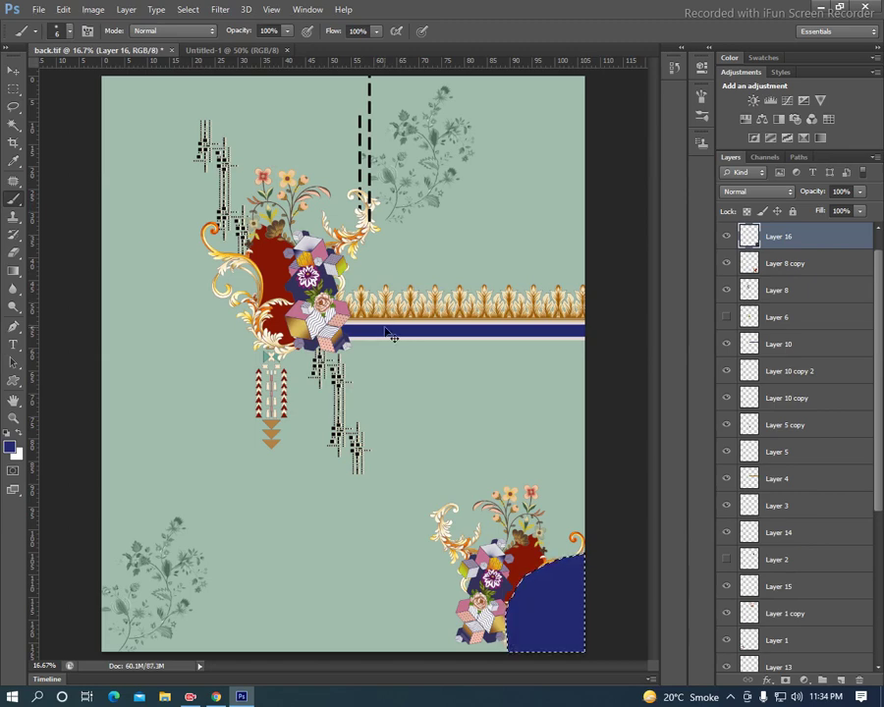
key("ctrl+d")
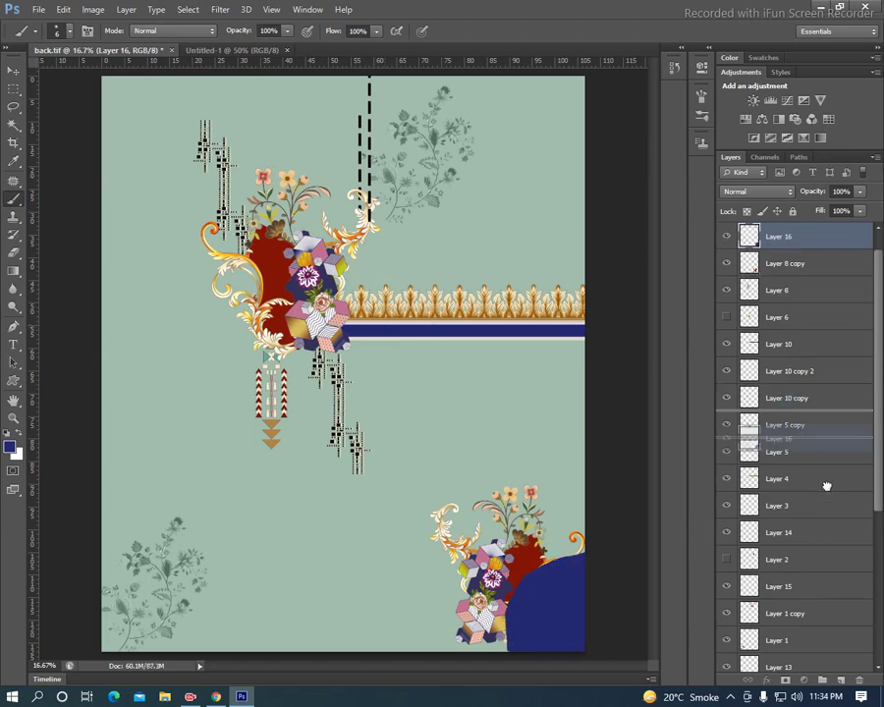
left_click_drag(801, 229, 802, 595)
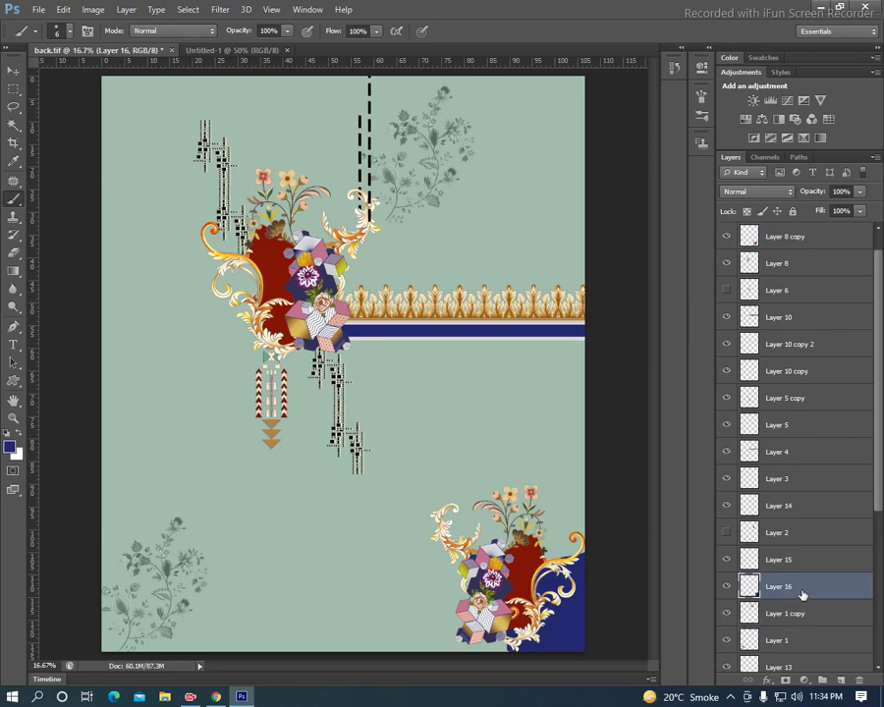
scroll(801, 595, "down", 1)
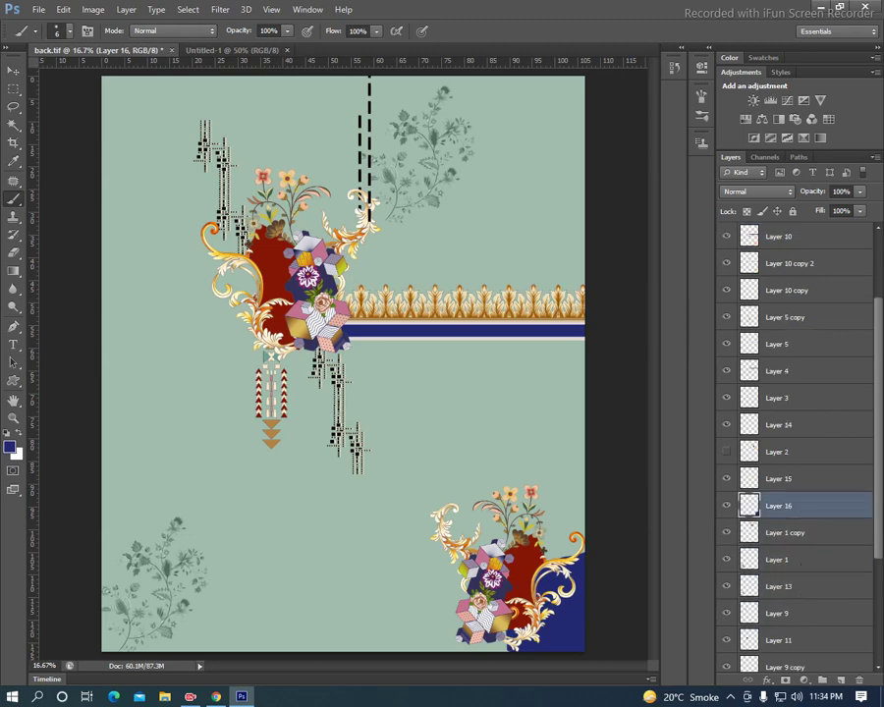
key("l")
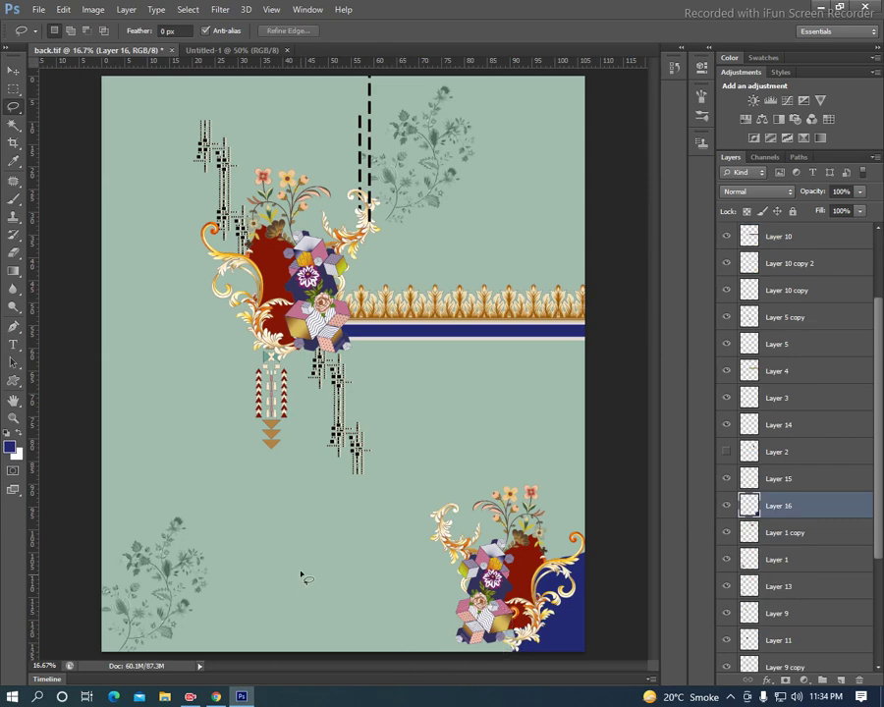
key("c")
key("v")
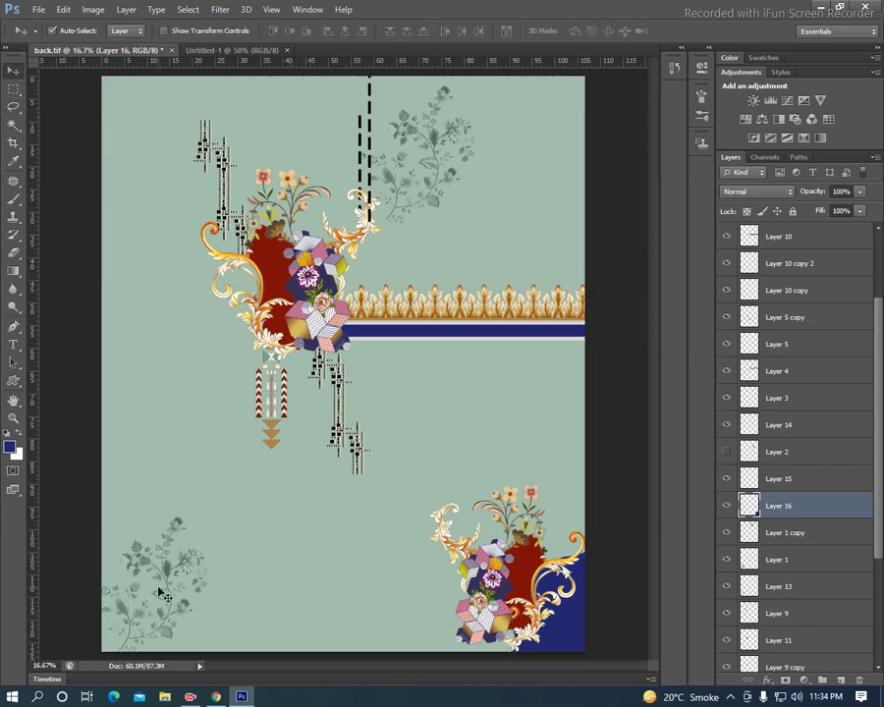
left_click(168, 581)
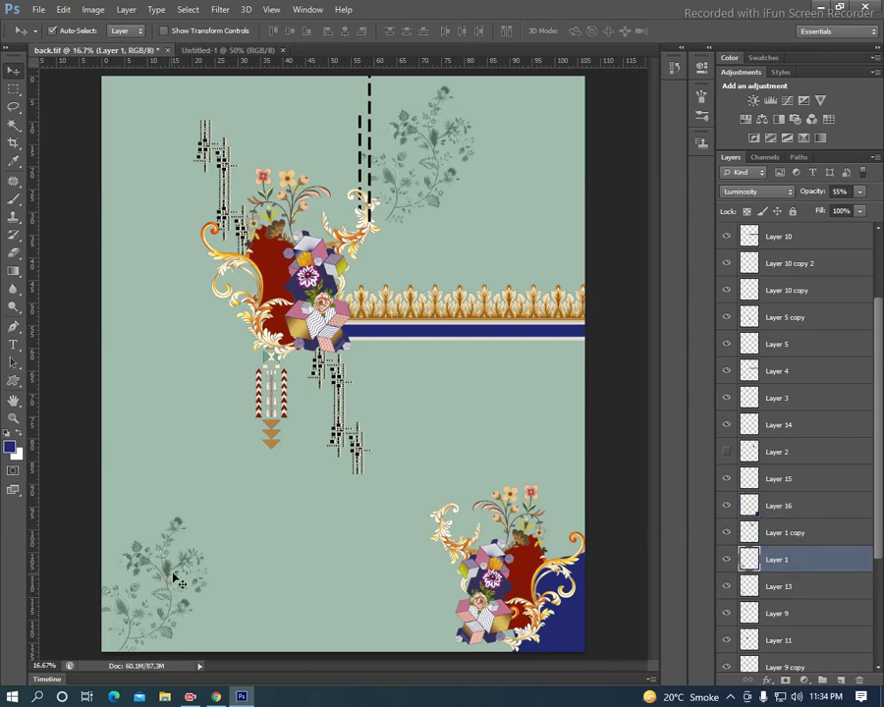
Step: Rotate the Layer 1 sprig about -57° and move it beside the bottom-right cluster
key("ctrl+t")
left_click_drag(213, 466, 155, 429)
mouse_move(177, 581)
left_mouse_down()
mouse_move(413, 595)
mouse_move(467, 586)
left_mouse_up()
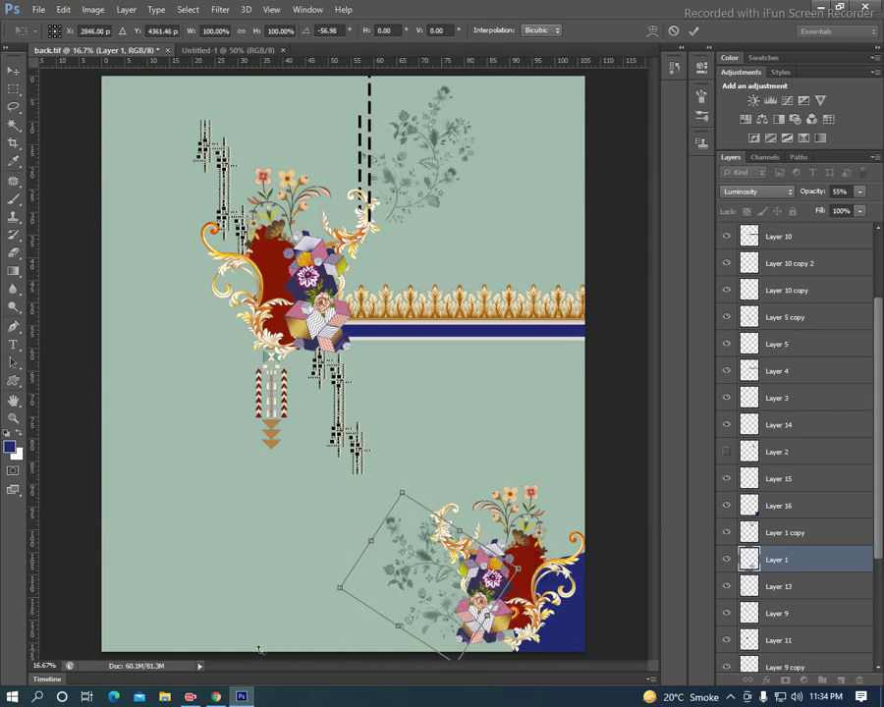
key("Return")
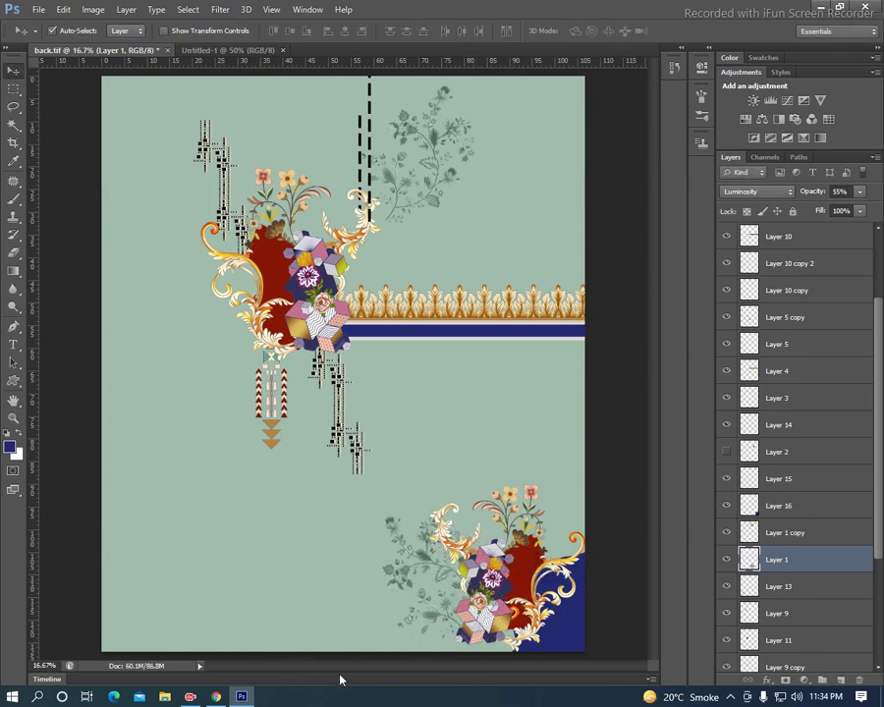
left_click(375, 155)
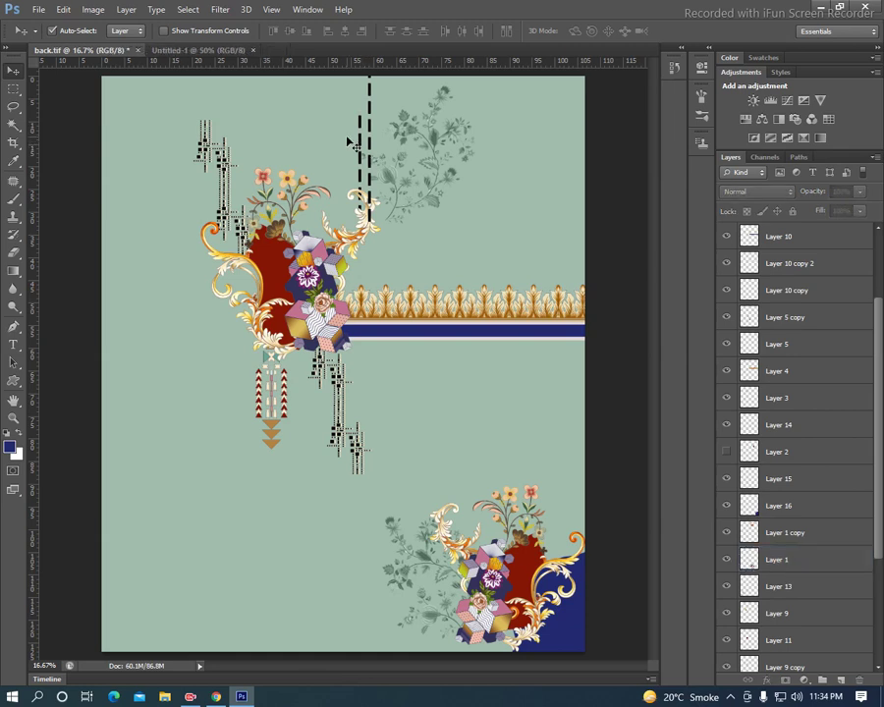
right_click(346, 128)
left_click(373, 129)
Step: Hide Layer 10 copy and select Layer 5 and Layer 5 copy
left_click(343, 383)
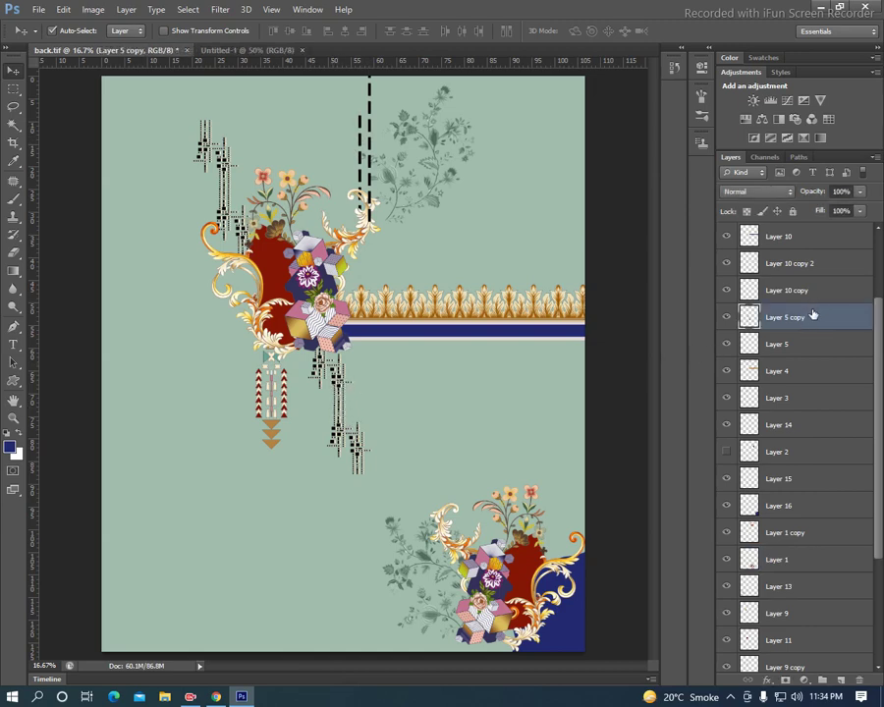
left_click(725, 291)
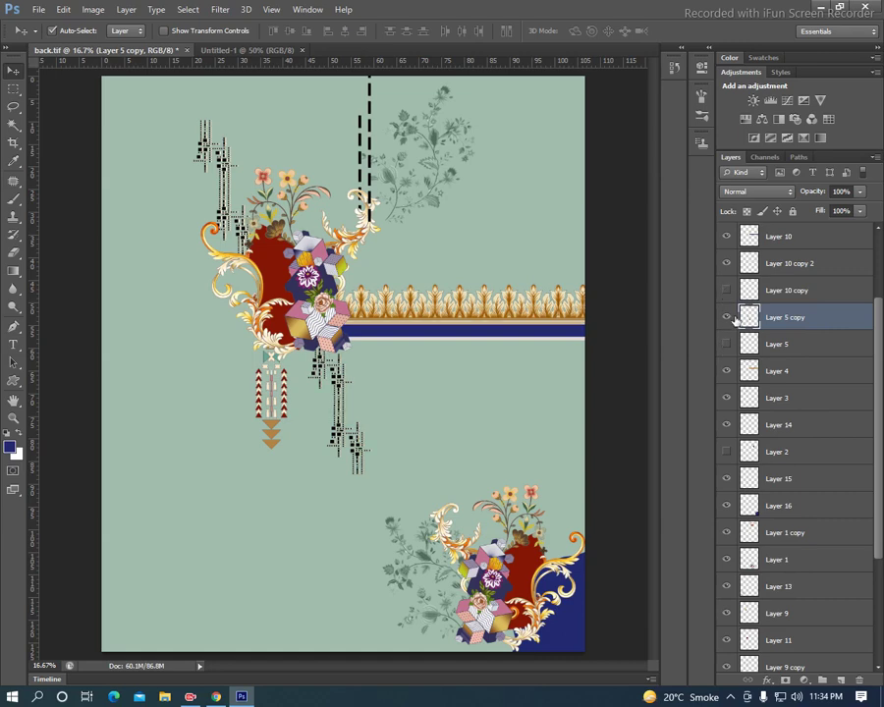
left_click_drag(727, 344, 727, 318)
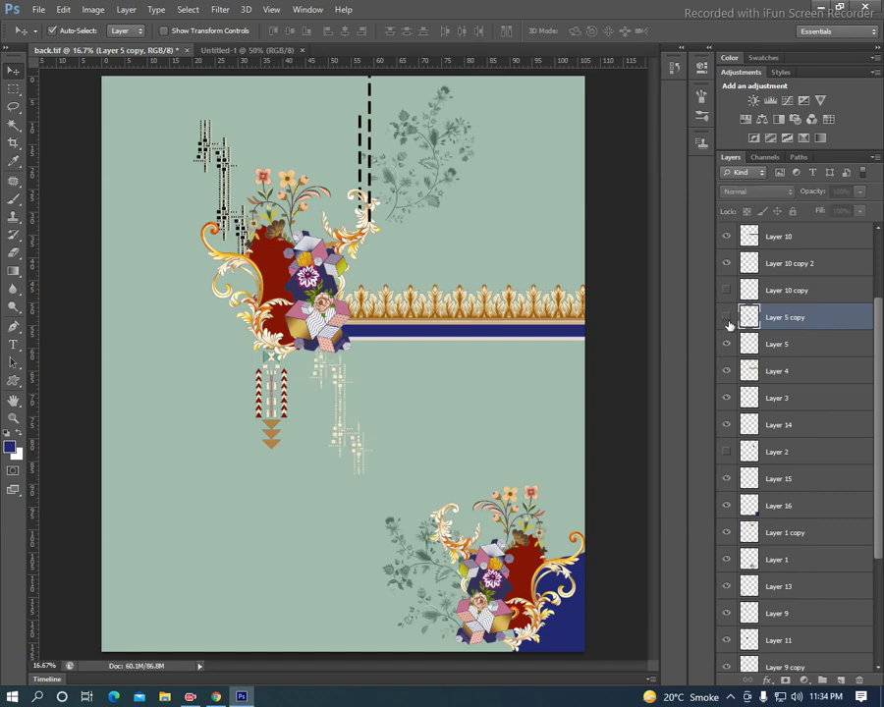
left_click(785, 344, "shift")
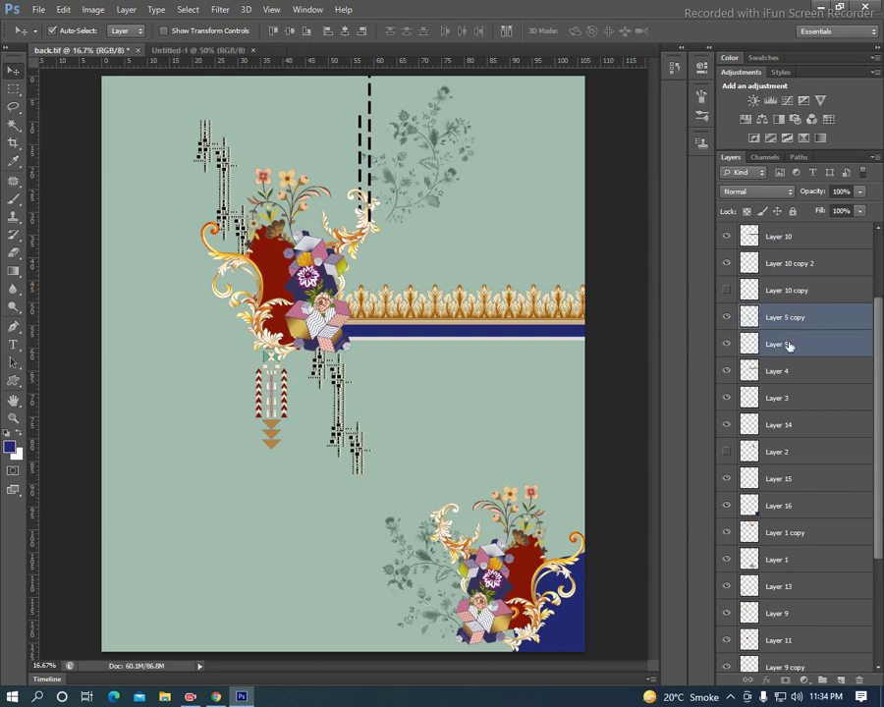
Step: Duplicate the dotted motif and rotate the copy 90° counter-clockwise toward the bottom
key("ctrl+j")
key("ctrl+t")
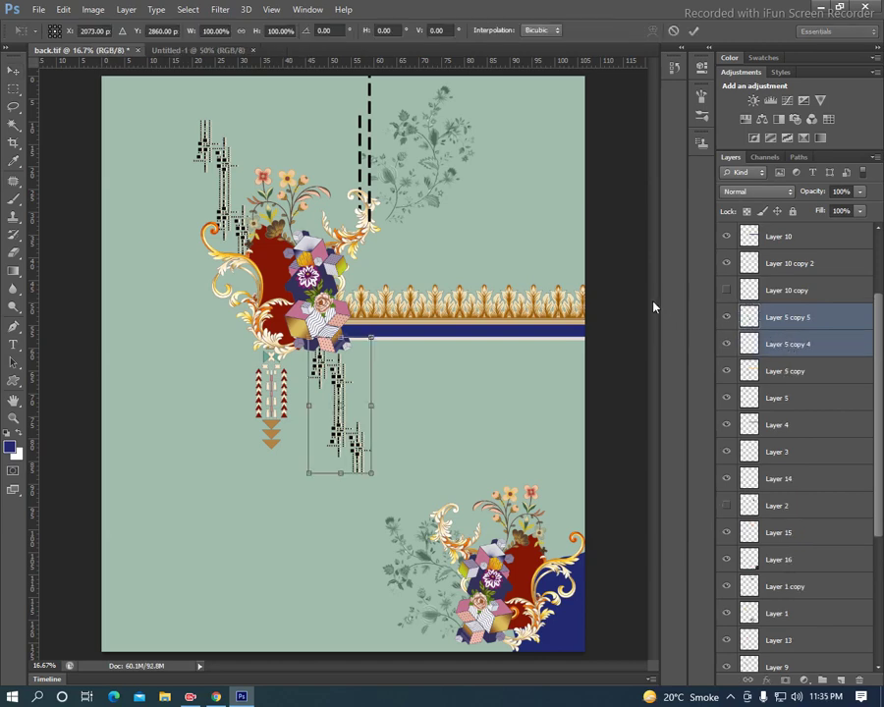
right_click(349, 419)
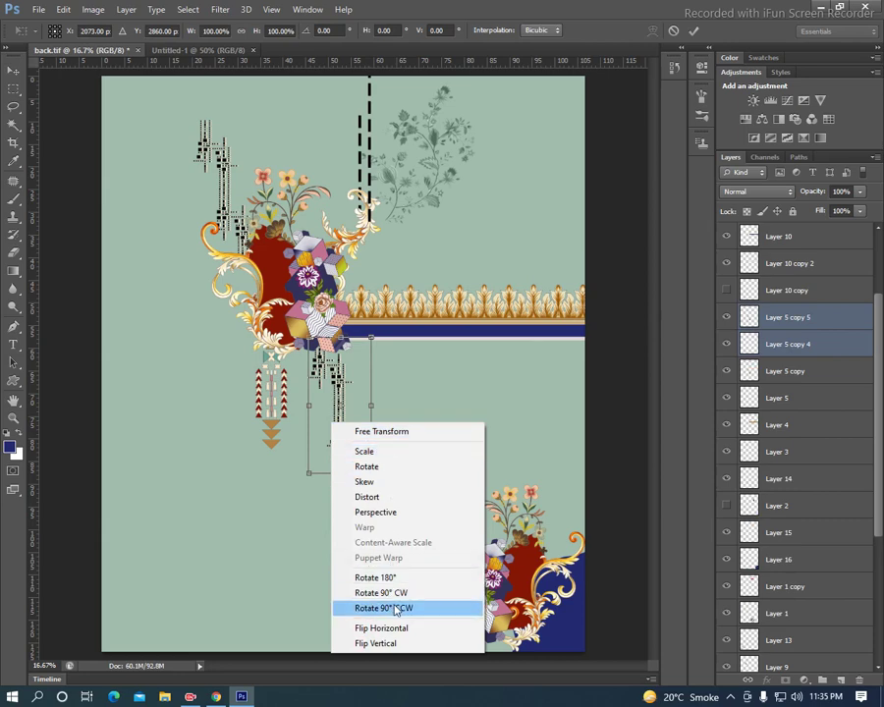
left_click(383, 605)
mouse_move(373, 420)
left_mouse_down()
mouse_move(456, 597)
mouse_move(414, 640)
left_mouse_up()
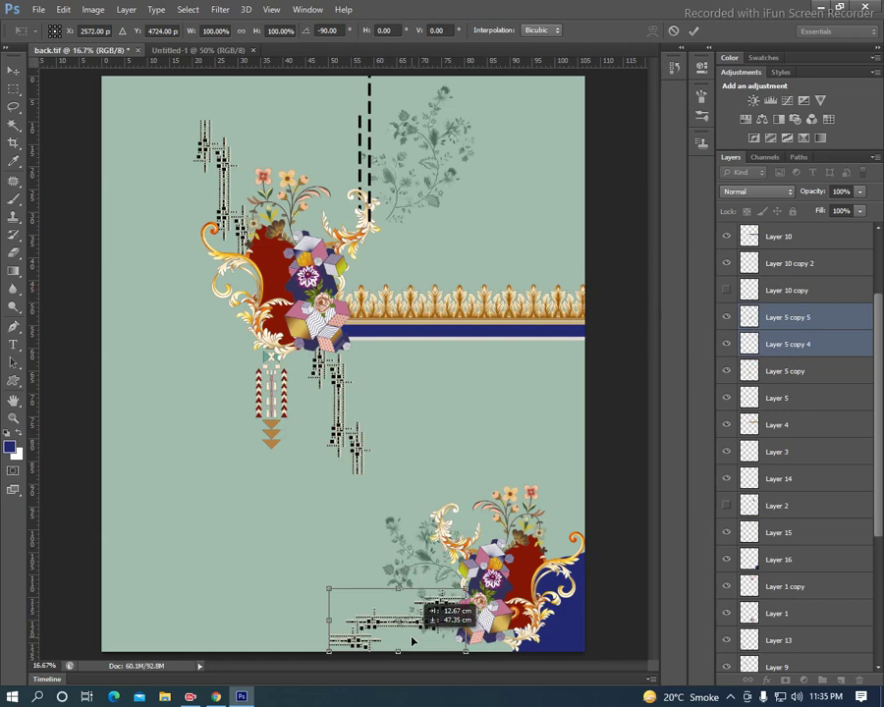
Step: Rotate the motif another 90° and place it at the bottom edge beside the cluster
right_click(413, 640)
left_click(452, 588)
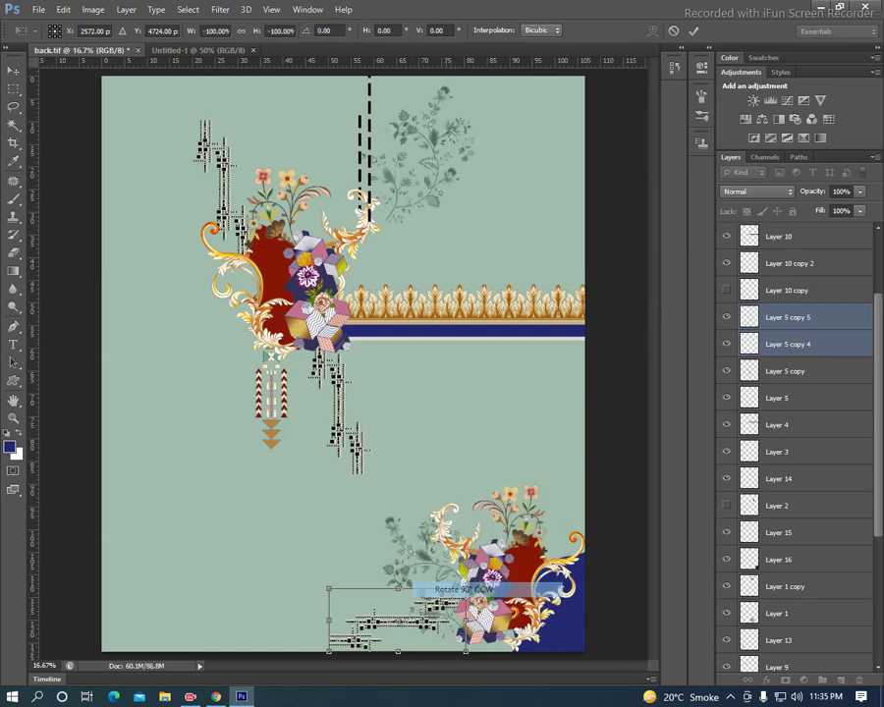
mouse_move(422, 599)
left_mouse_down()
mouse_move(458, 568)
mouse_move(568, 509)
mouse_move(562, 527)
left_mouse_up()
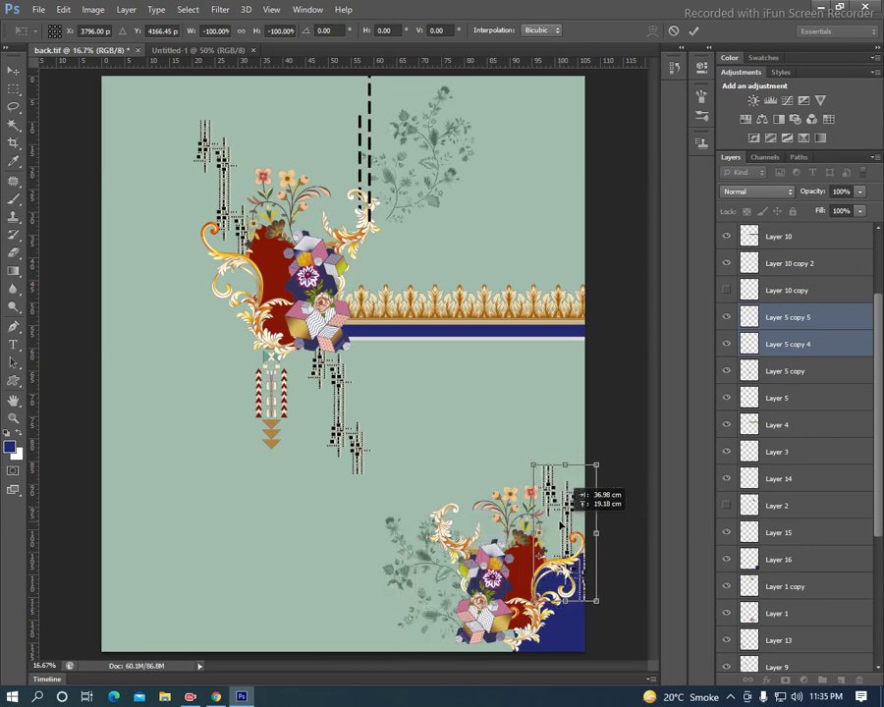
mouse_move(385, 597)
left_mouse_down()
mouse_move(405, 648)
mouse_move(403, 630)
left_mouse_up()
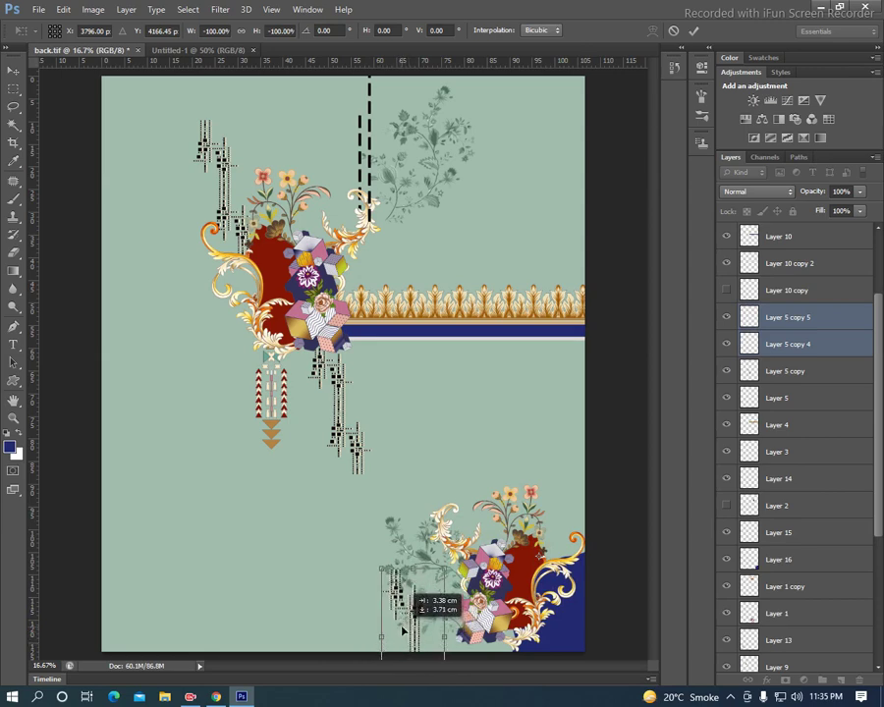
key("Return")
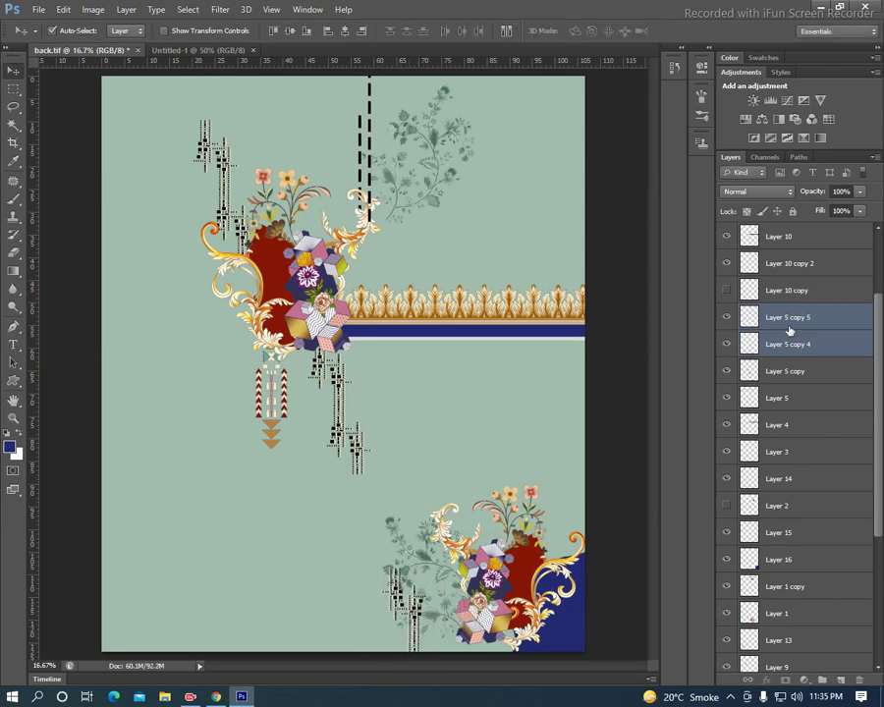
Step: Move the motif copy layers down to just above the Background
left_click_drag(788, 331, 815, 597)
scroll(811, 569, "down", 3)
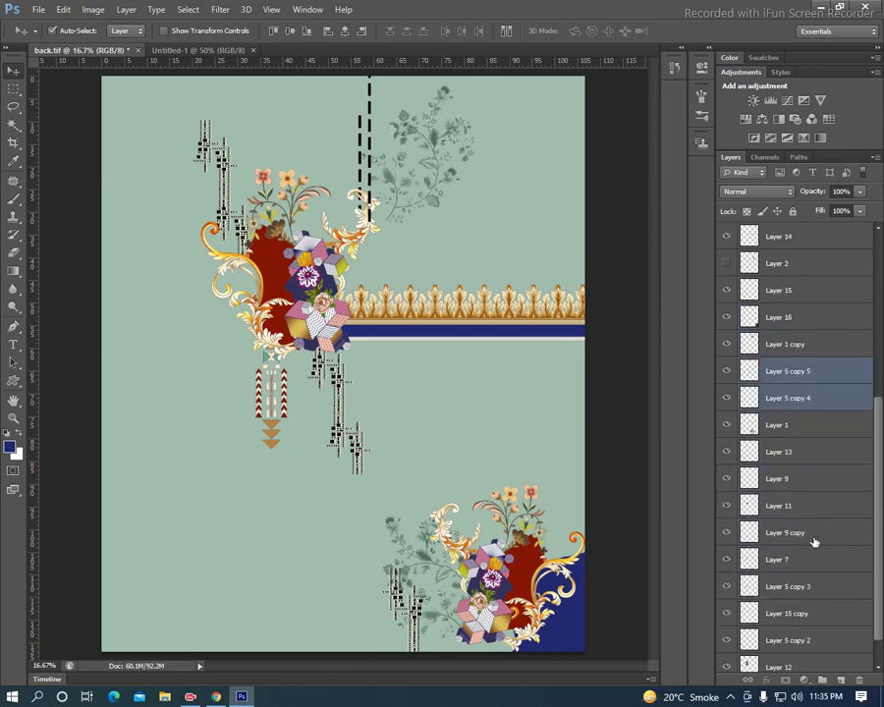
left_click_drag(809, 374, 776, 625)
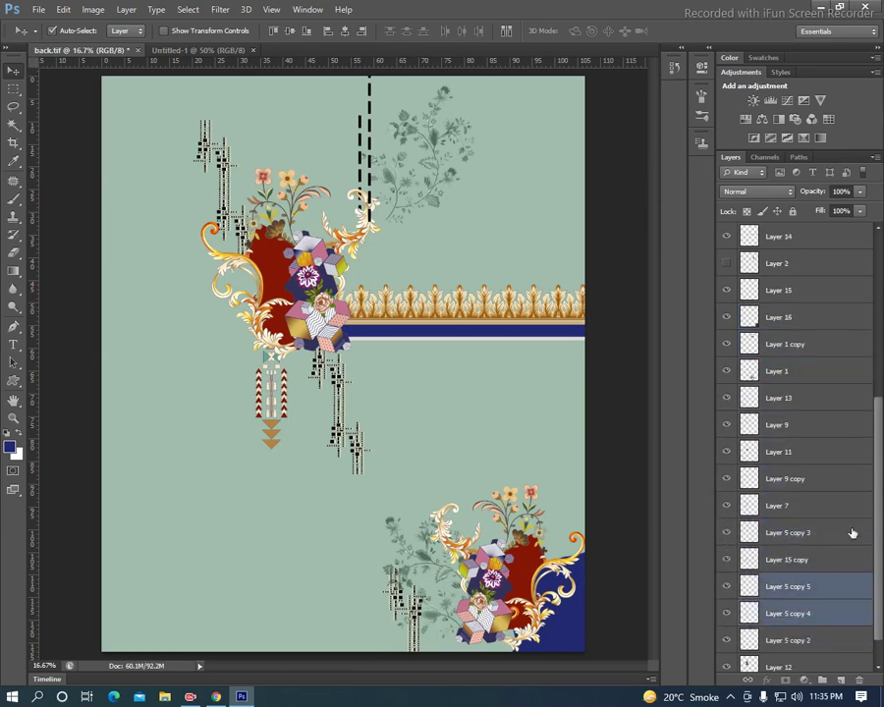
left_click_drag(810, 589, 834, 632)
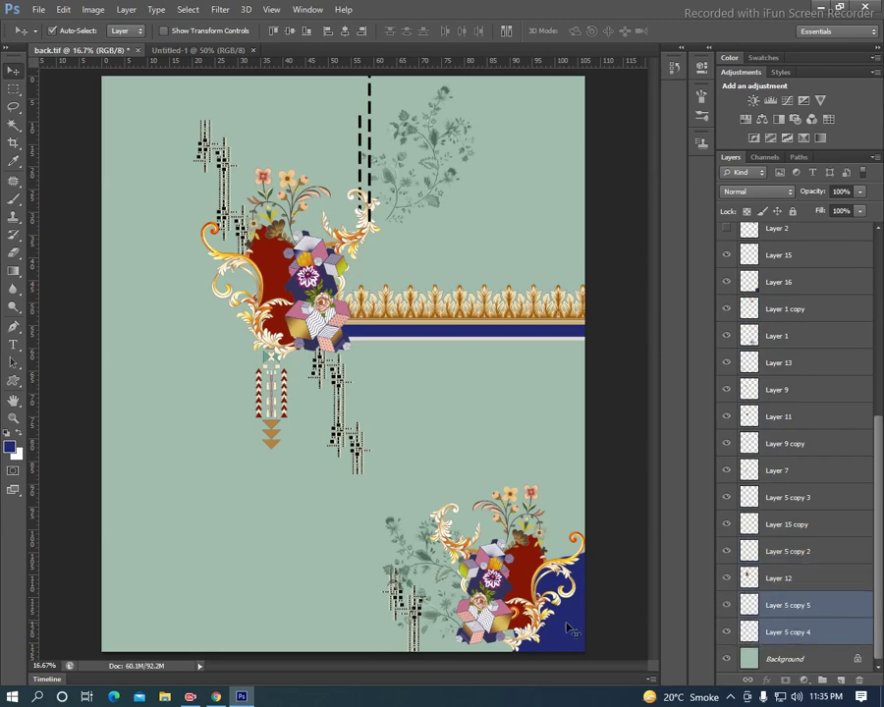